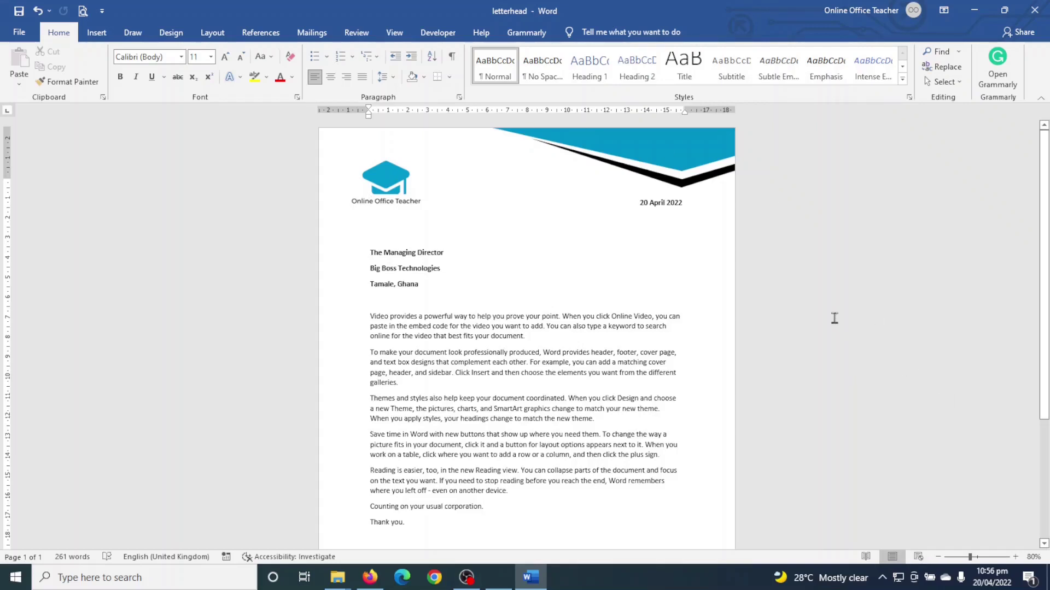
# - Scroll through the finished letterhead sample and return to its top
pyautogui.middleClick(851, 184)
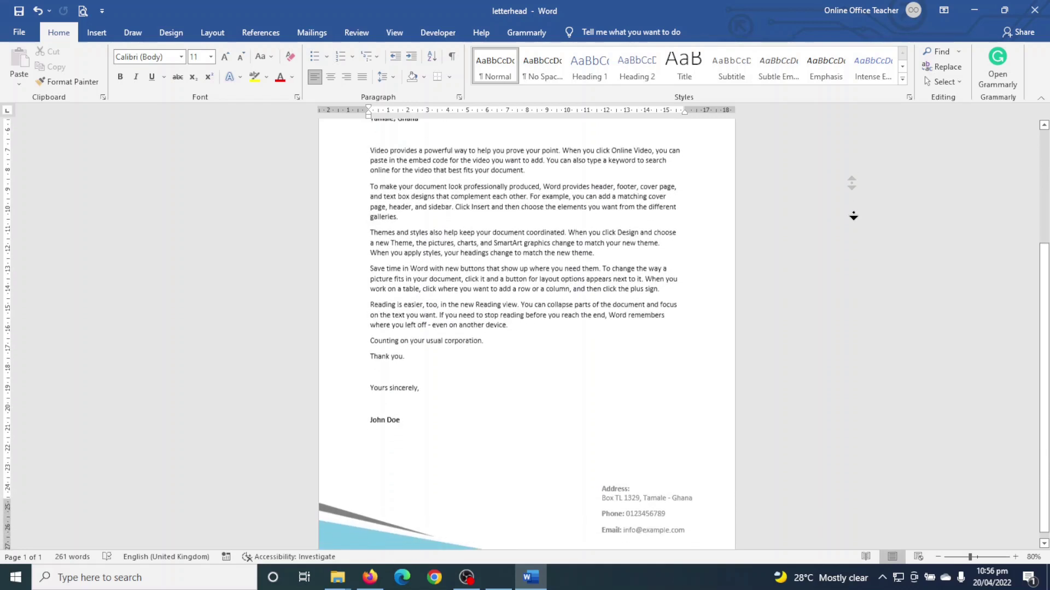
pyautogui.hotkey('ctrl', 'Home')
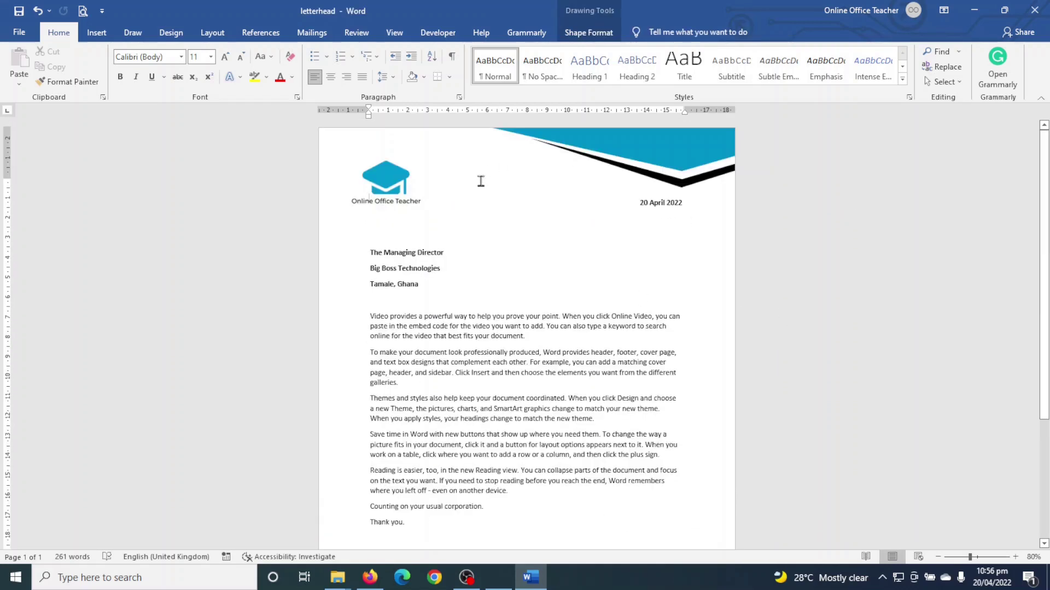
pyautogui.scroll(-6, 557, 268)
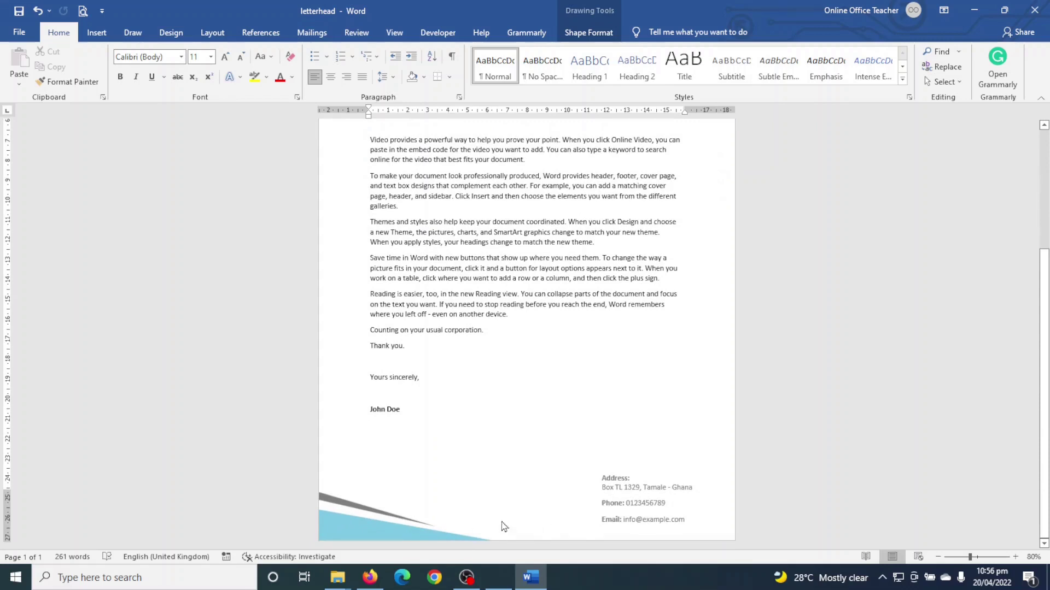
pyautogui.scroll(6, 698, 514)
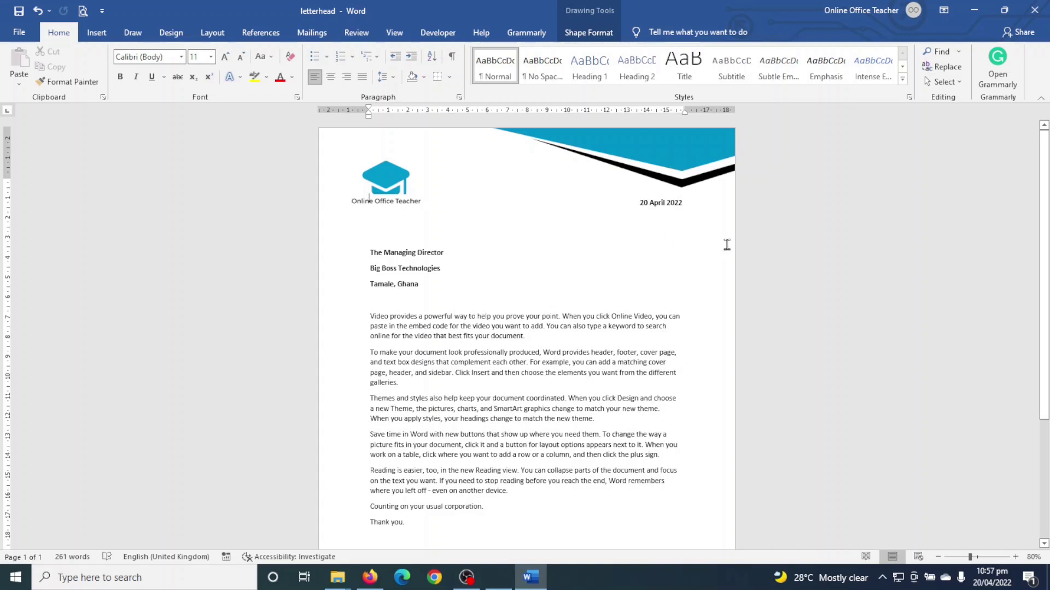
pyautogui.scroll(-5, 721, 247)
pyautogui.scroll(5, 722, 247)
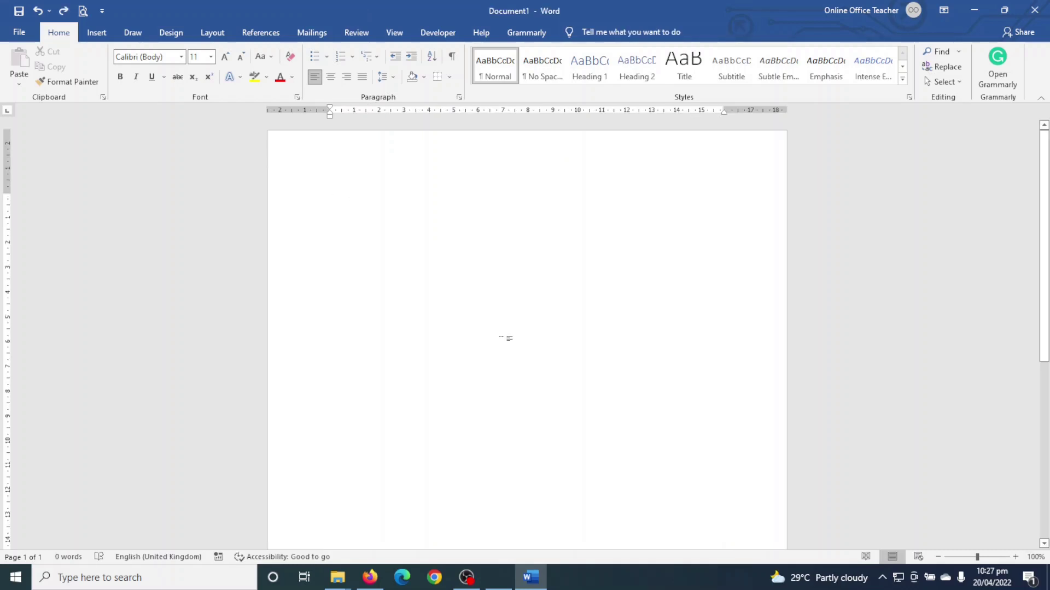
# - Start a Freeform shape along the page's top edge, around the top-right corner and down the right edge
pyautogui.click(97, 34)
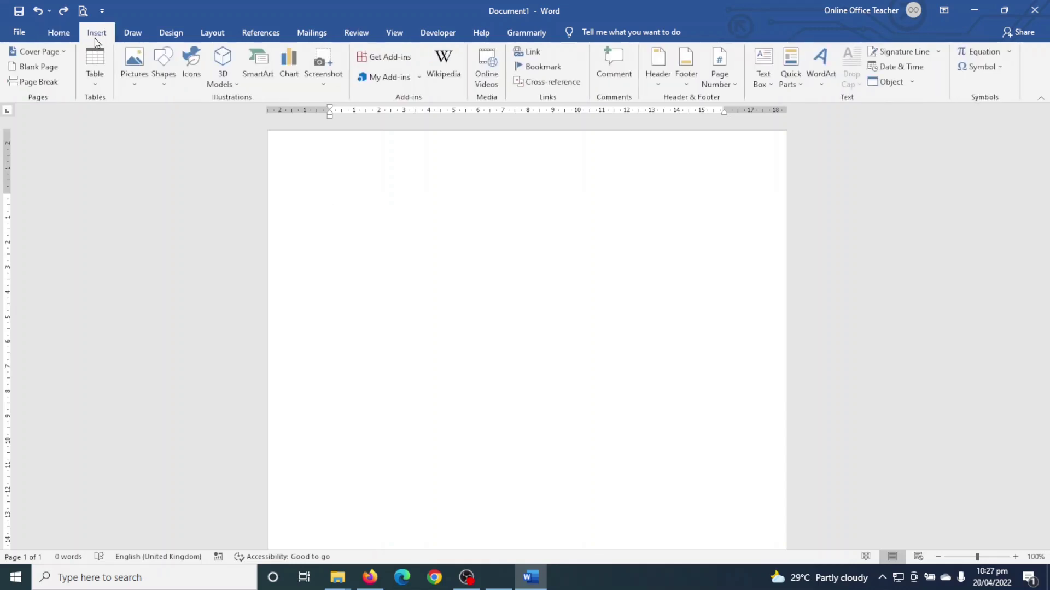
pyautogui.click(163, 70)
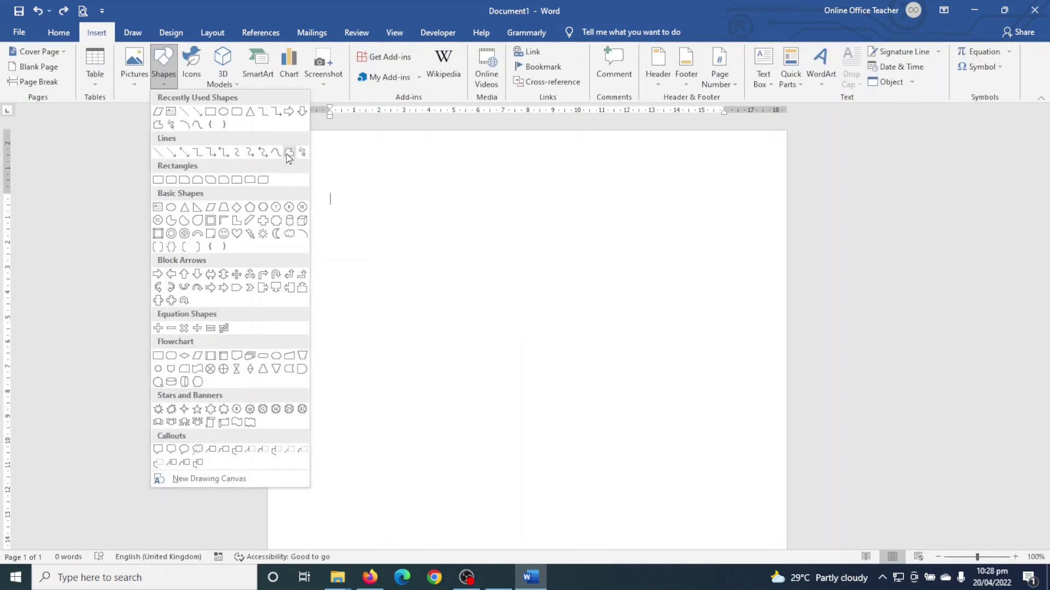
pyautogui.click(289, 153)
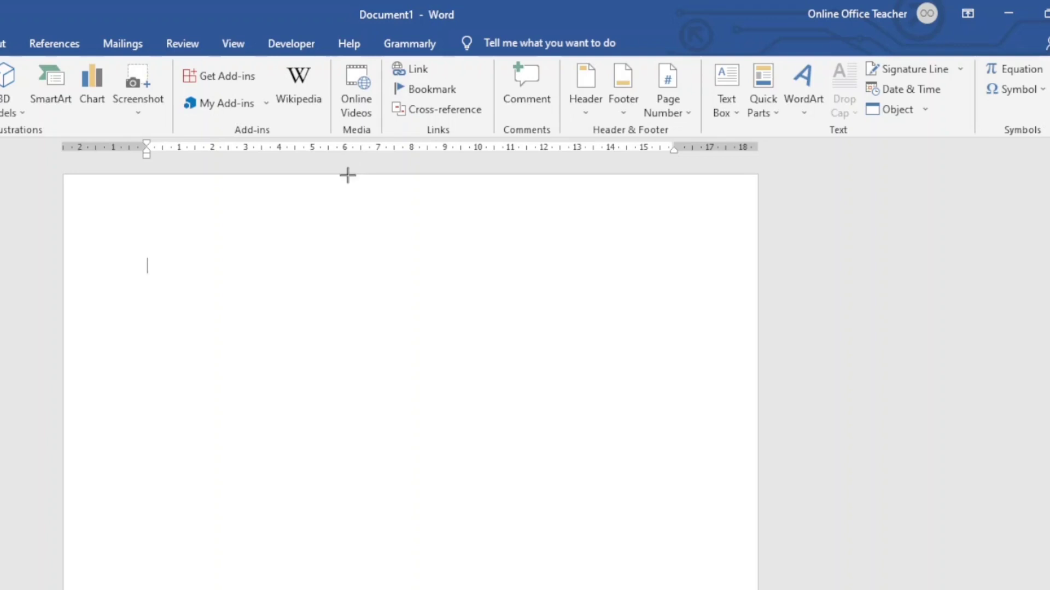
pyautogui.click(348, 175)
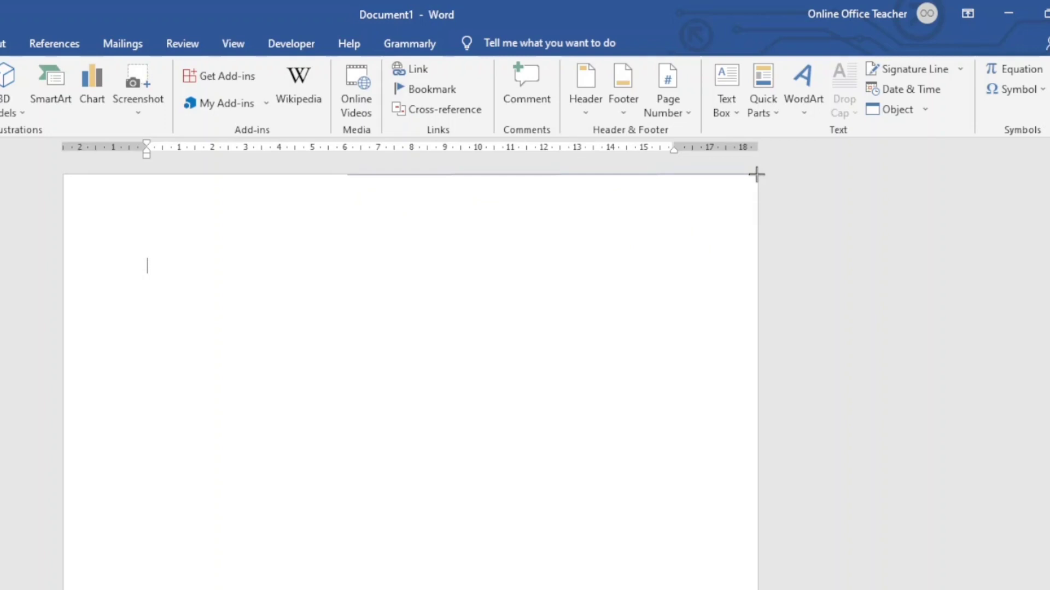
pyautogui.click(757, 175)
pyautogui.moveTo(756, 178); pyautogui.dragTo(757, 223)
# - Add the angled lower point and close the outline into a filled blue shape
pyautogui.moveTo(755, 222); pyautogui.dragTo(675, 248)
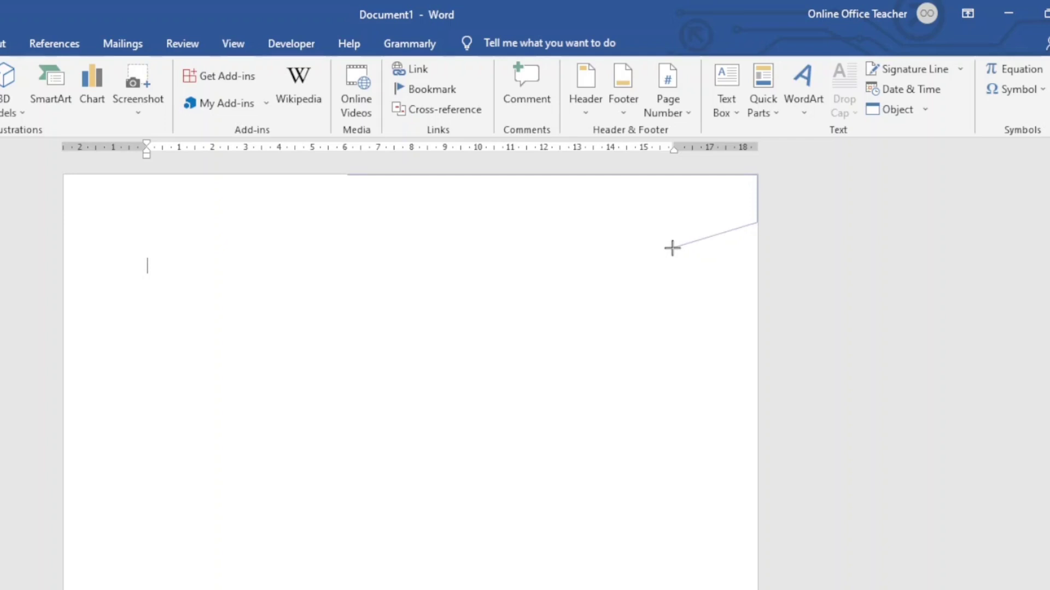
pyautogui.moveTo(671, 247); pyautogui.dragTo(667, 247)
pyautogui.click(666, 248)
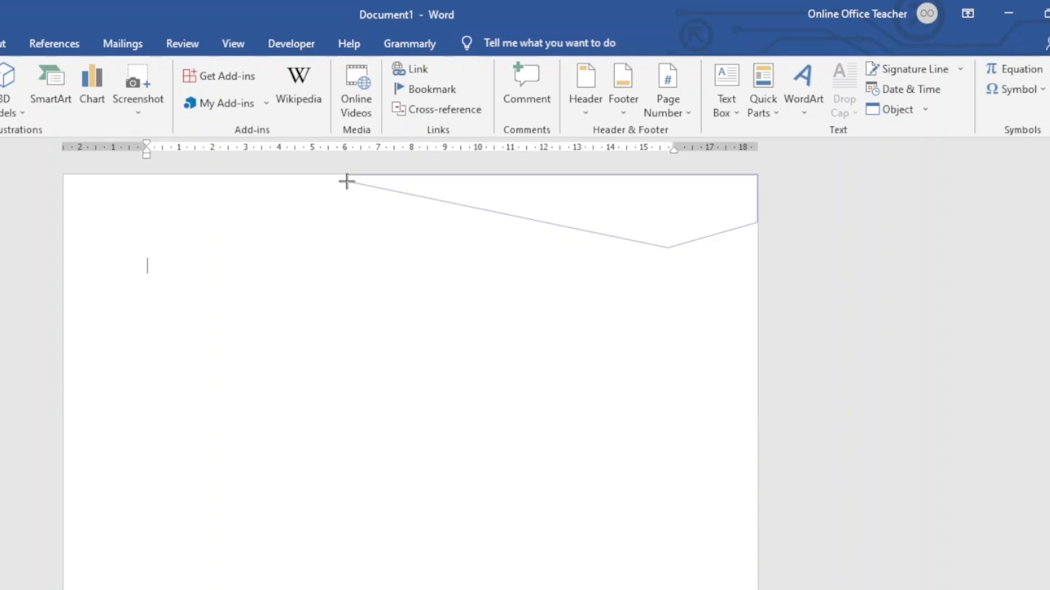
pyautogui.click(347, 181)
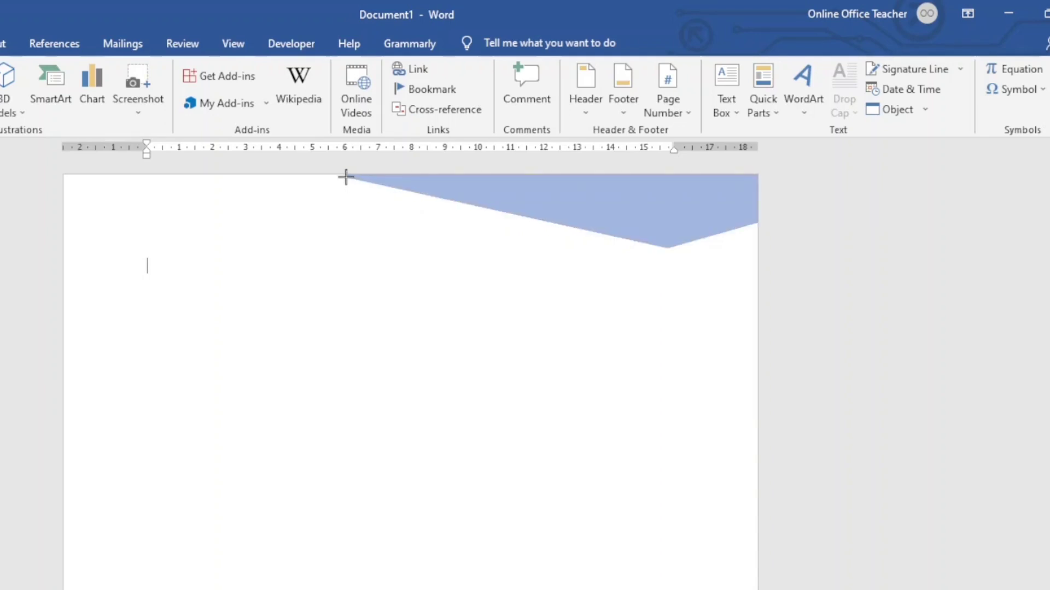
# - Drag the shape's left vertex onto the page's top edge
pyautogui.moveTo(347, 175); pyautogui.dragTo(352, 169)
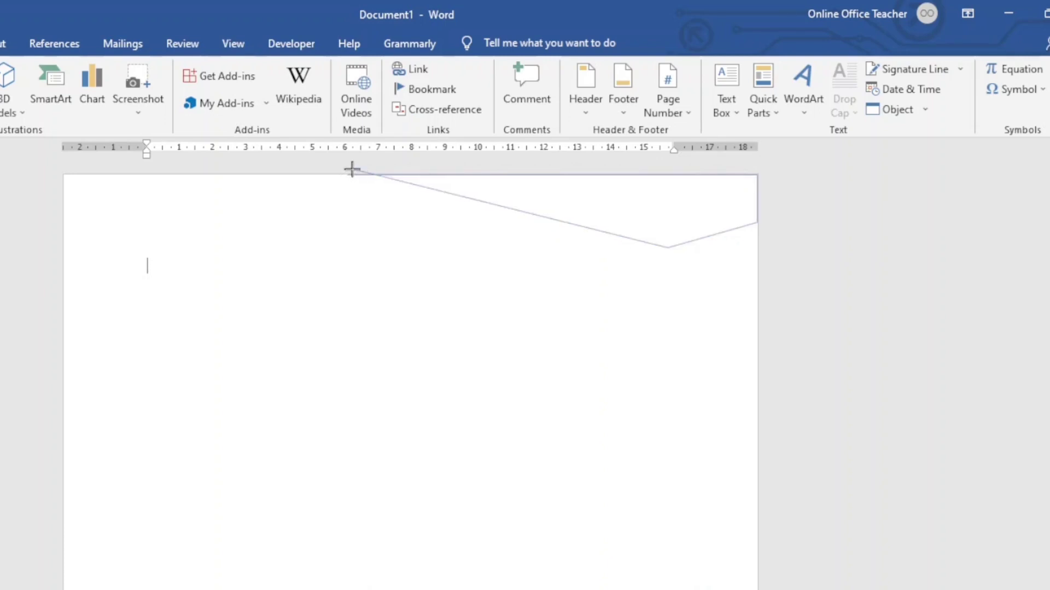
pyautogui.moveTo(352, 170); pyautogui.dragTo(349, 186)
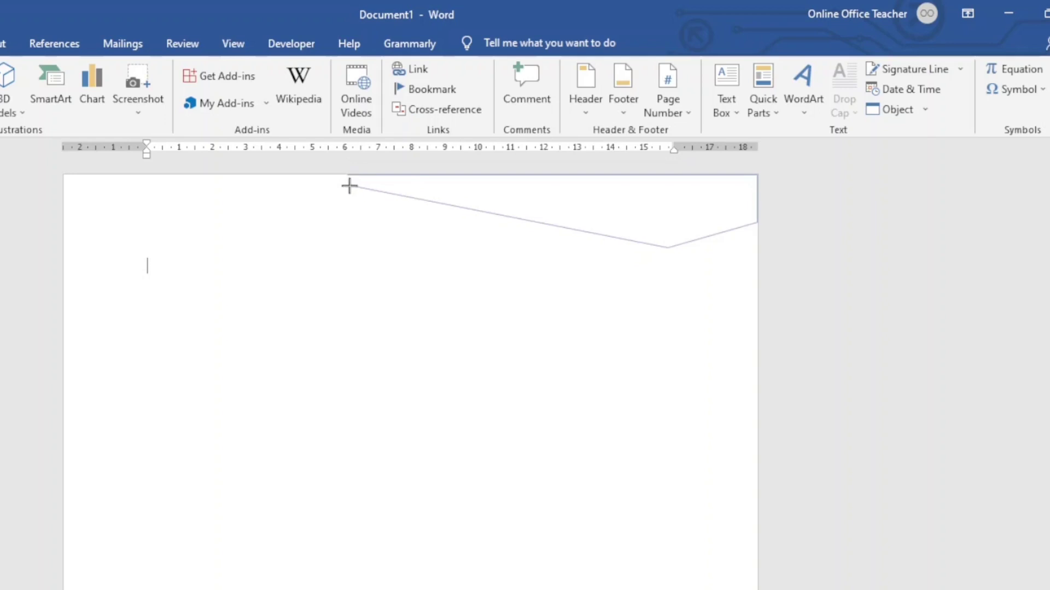
pyautogui.moveTo(349, 186); pyautogui.dragTo(347, 176)
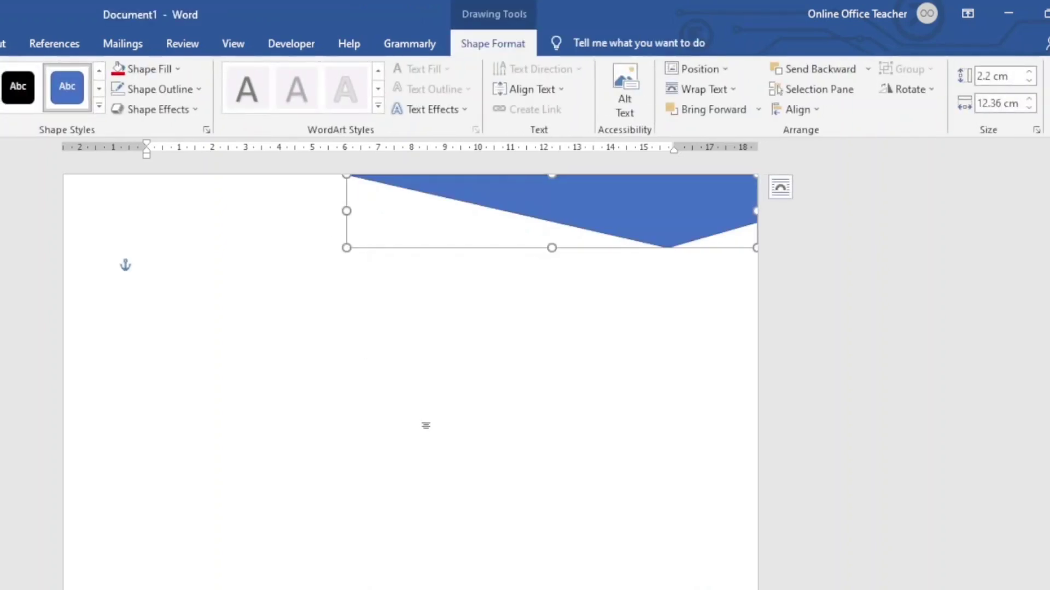
# - Set the blue header shape's Shape Outline to No Outline
pyautogui.click(485, 389)
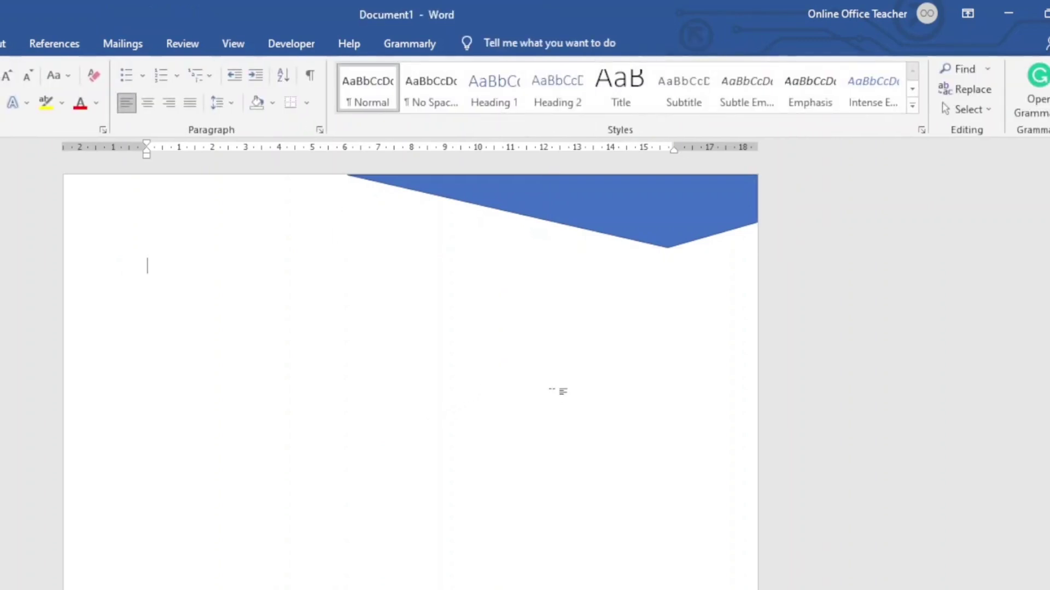
pyautogui.click(570, 203)
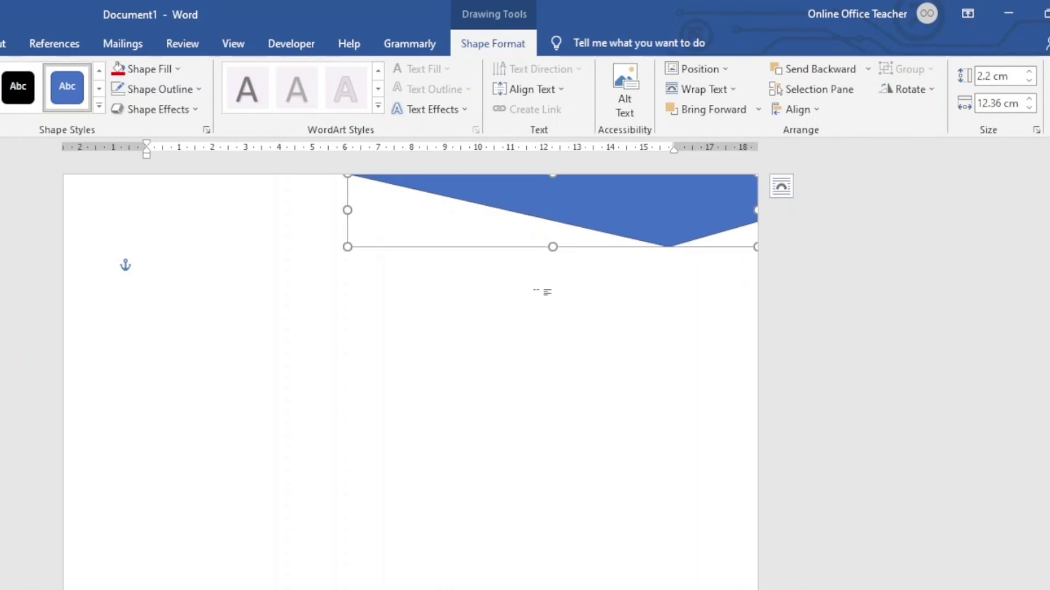
pyautogui.click(586, 358)
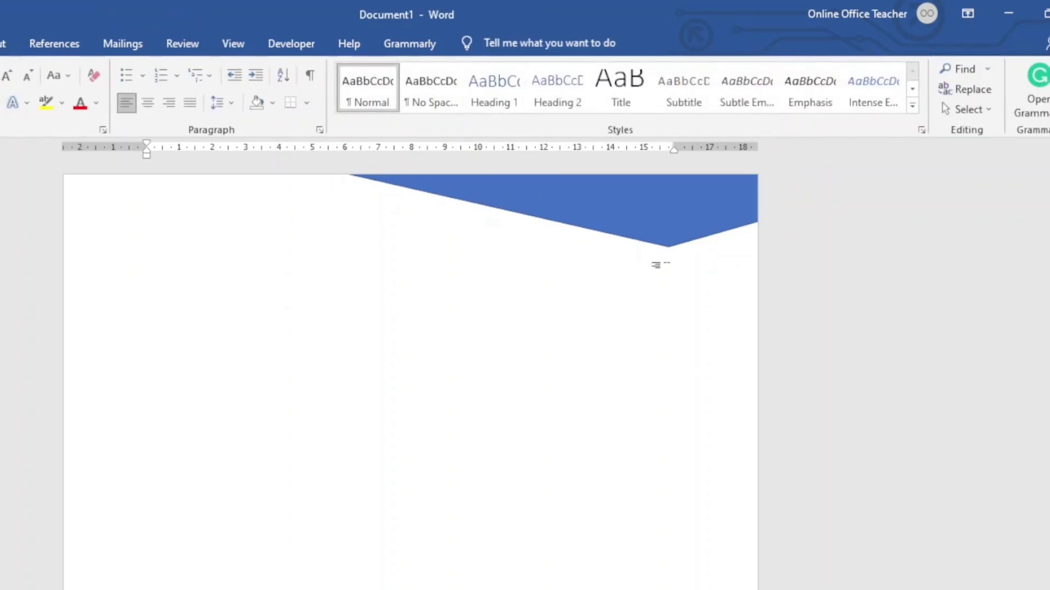
pyautogui.doubleClick(657, 218)
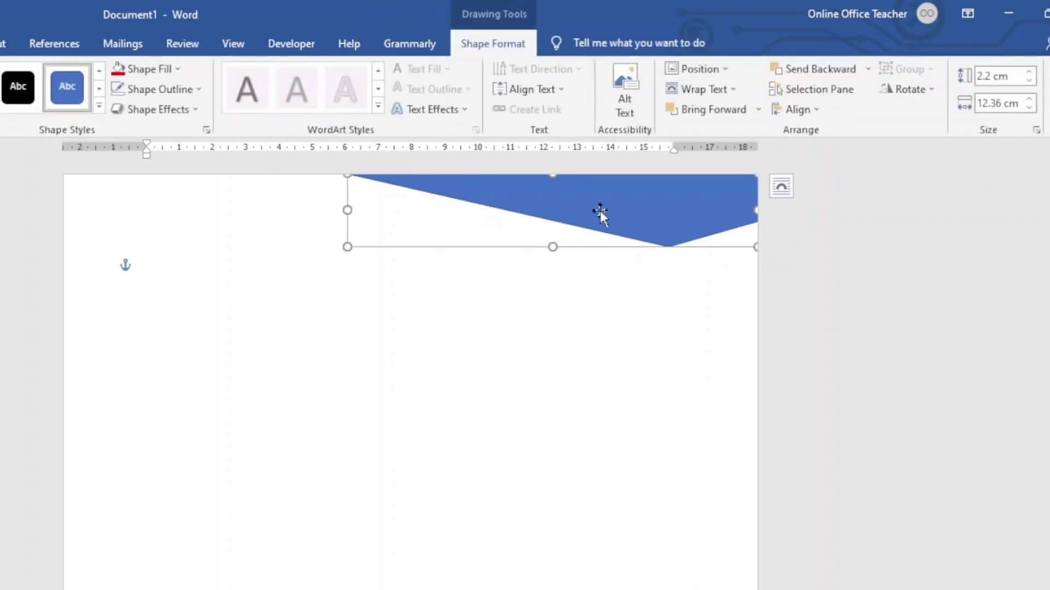
pyautogui.click(195, 89)
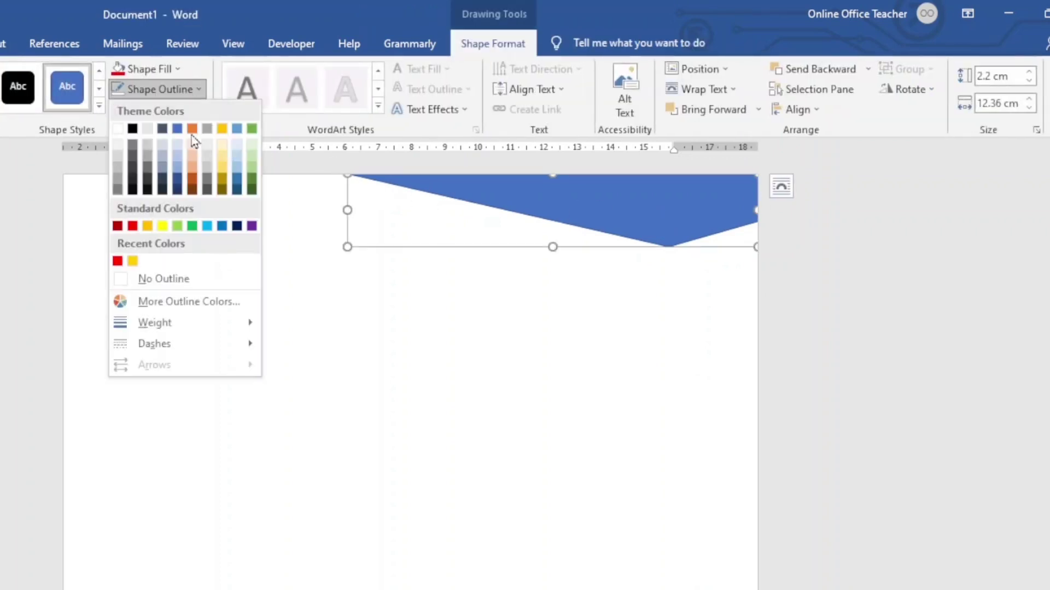
pyautogui.click(181, 282)
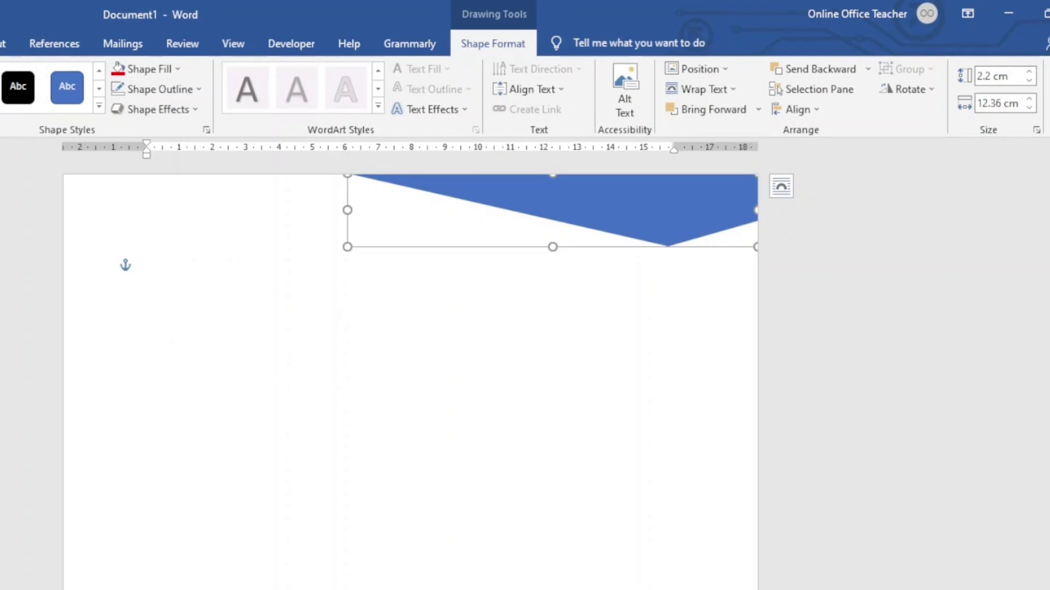
# - Bring up the Shapes gallery from the Insert tab
pyautogui.hotkey('alt', 'n')
pyautogui.press('s')
pyautogui.press('h')
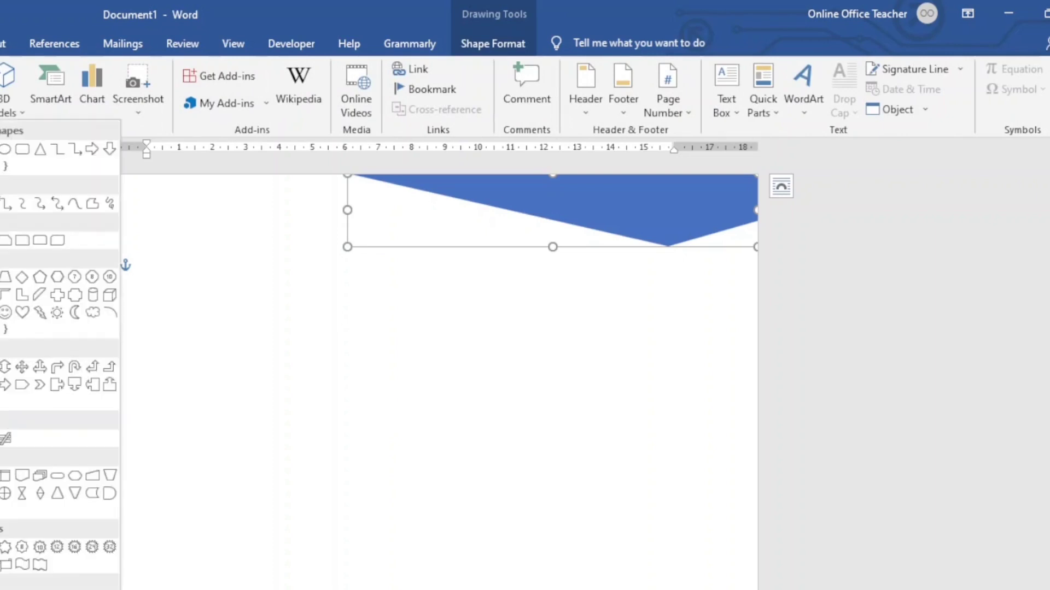
# - Draw a thin angled freeform stripe, 2.49 cm by 10.32 cm, beneath the header banner
pyautogui.click(93, 204)
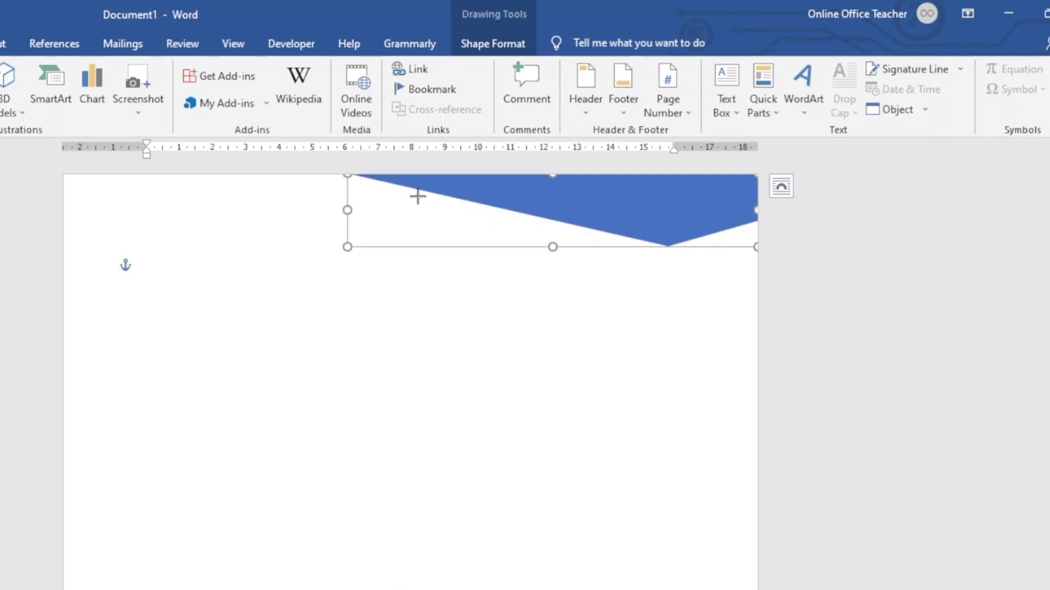
pyautogui.moveTo(418, 195)
pyautogui.mouseDown()
pyautogui.moveTo(434, 222)
pyautogui.moveTo(670, 264)
pyautogui.mouseUp()
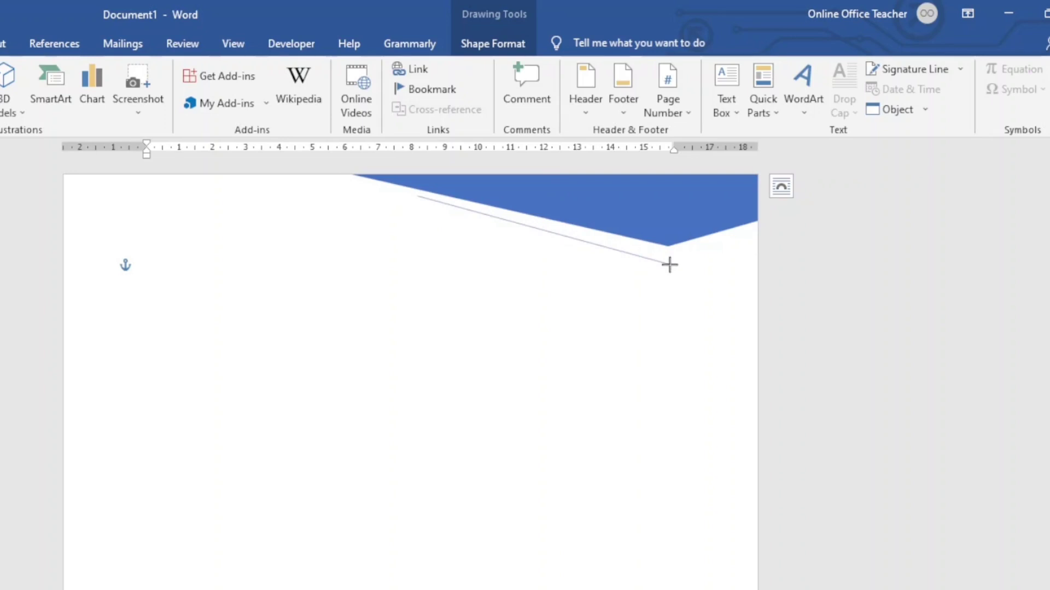
pyautogui.click(669, 265)
pyautogui.click(759, 238)
pyautogui.click(758, 249)
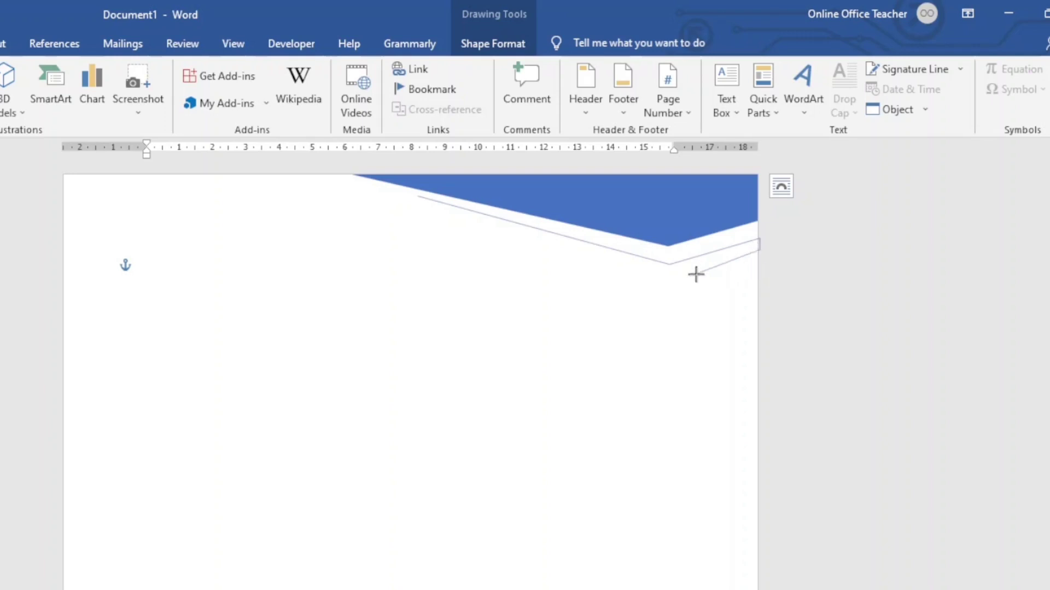
pyautogui.click(668, 278)
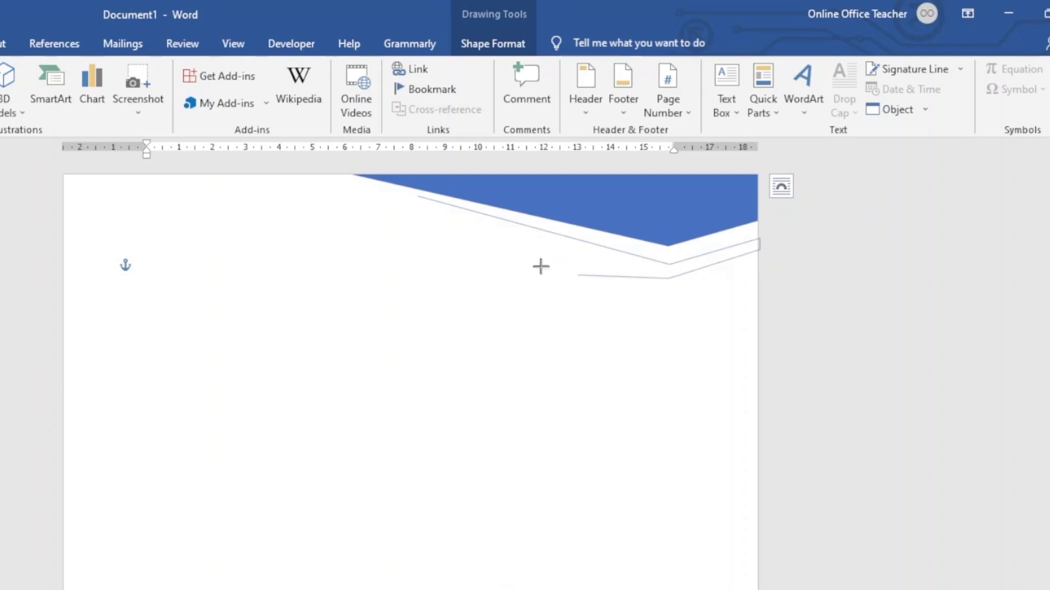
pyautogui.click(413, 195)
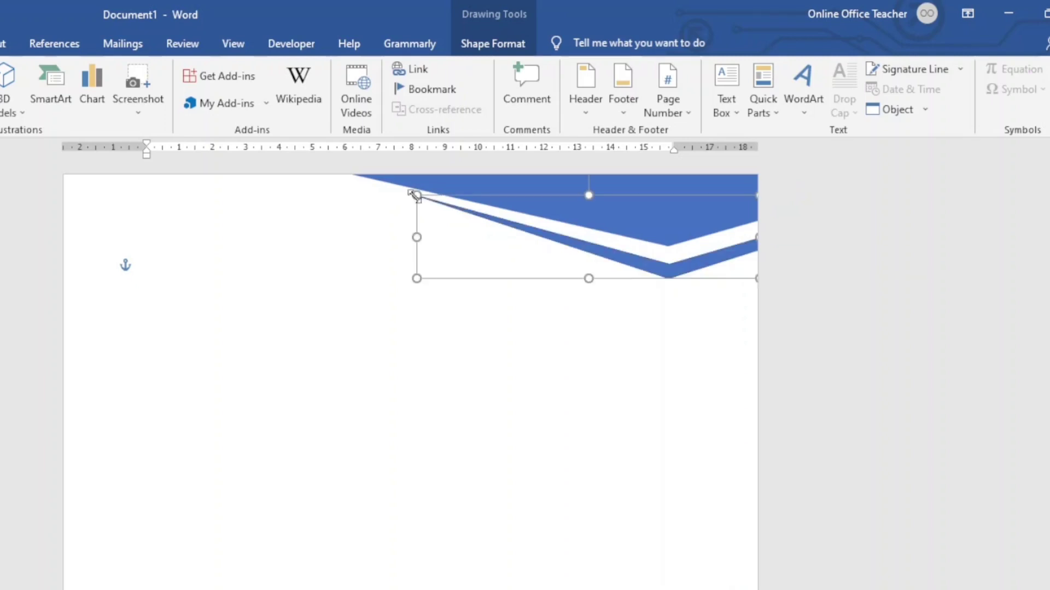
pyautogui.click(361, 386)
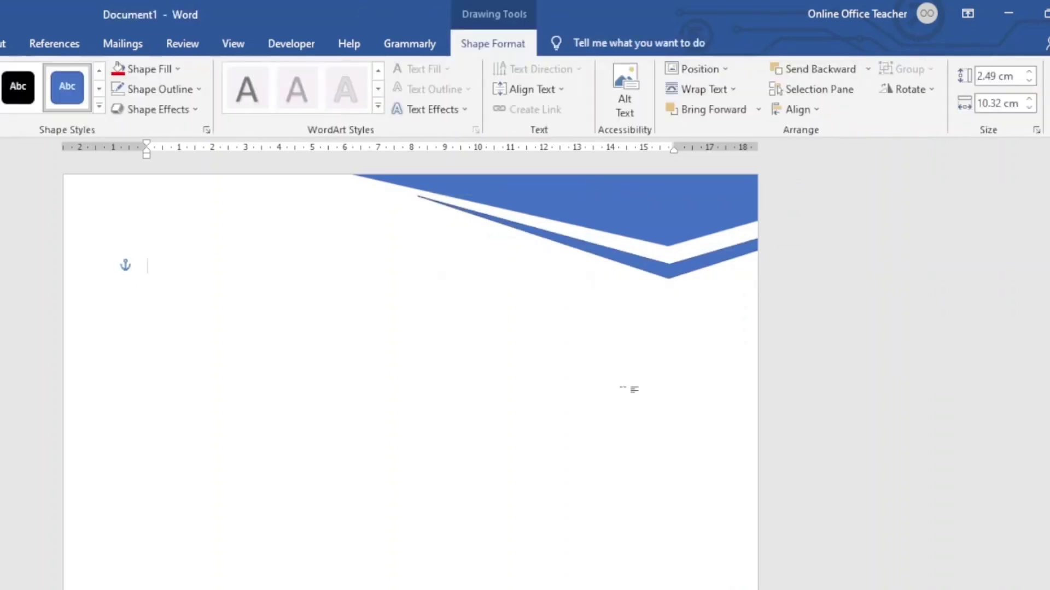
# - Give the thin stripe No Outline and nudge it up slightly
pyautogui.click(644, 265)
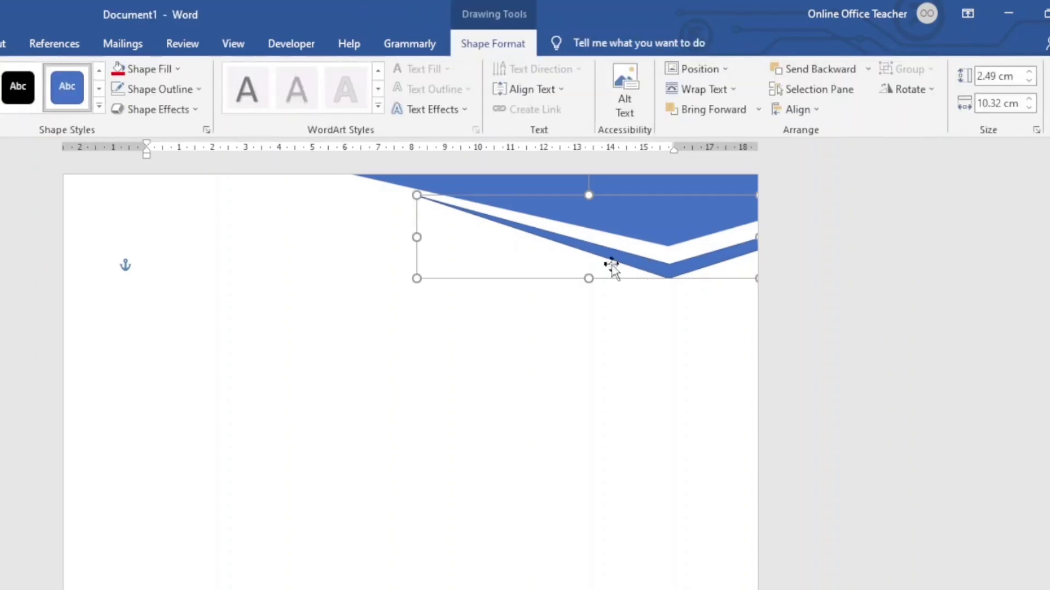
pyautogui.click(153, 95)
pyautogui.click(149, 277)
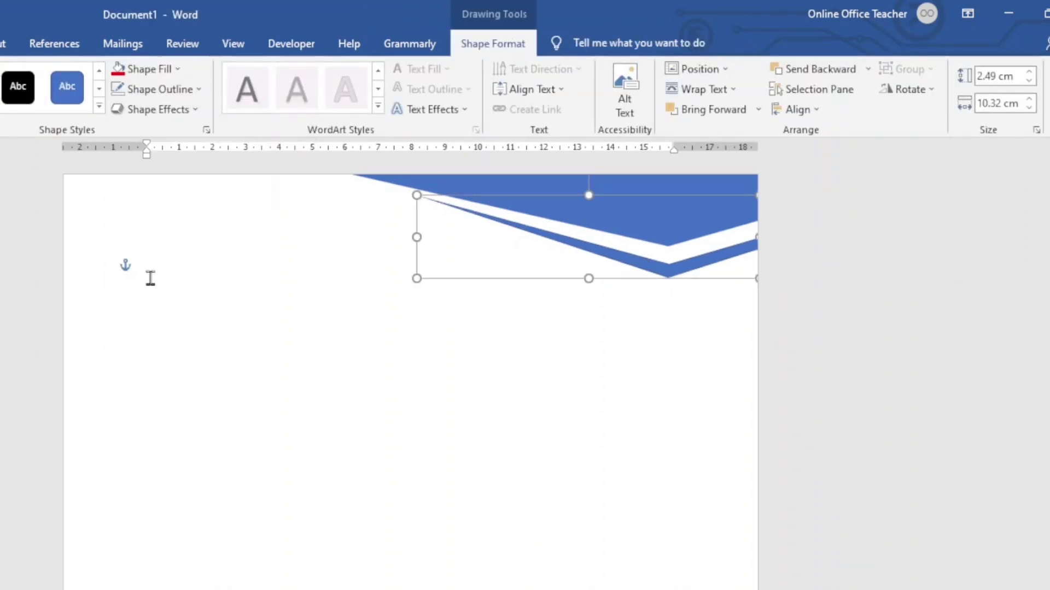
pyautogui.press('Up')
pyautogui.press('Up')
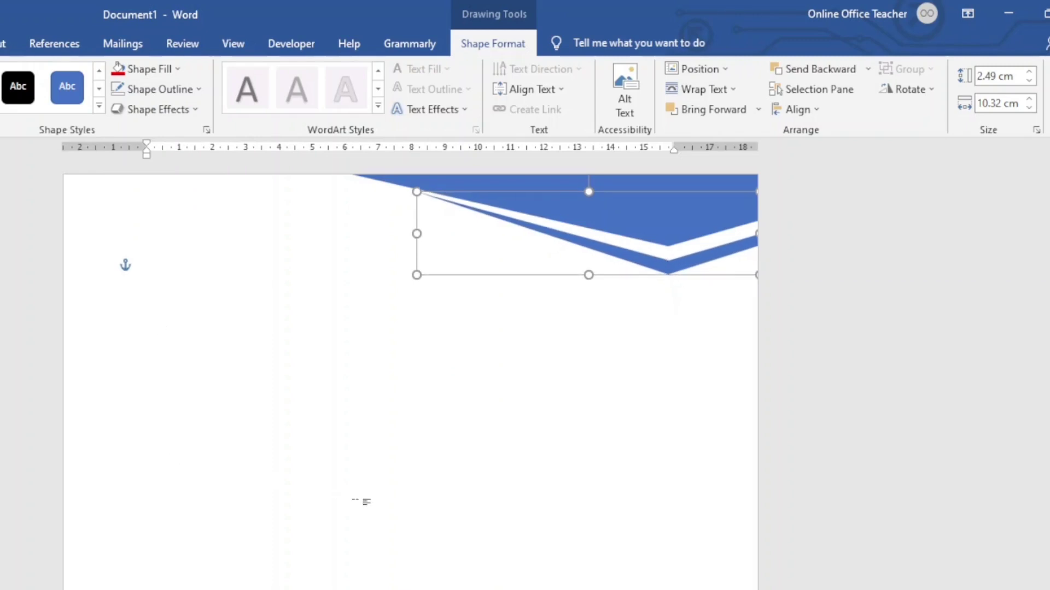
pyautogui.click(579, 416)
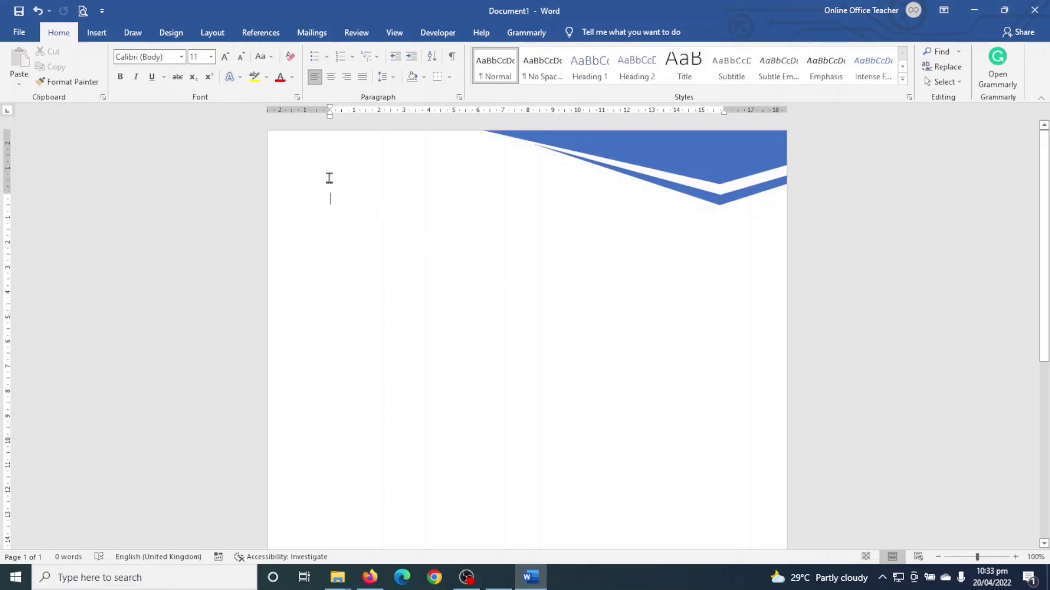
# - Insert the logo-2 picture from the logos folder on this device
pyautogui.click(96, 33)
pyautogui.click(135, 75)
pyautogui.click(151, 117)
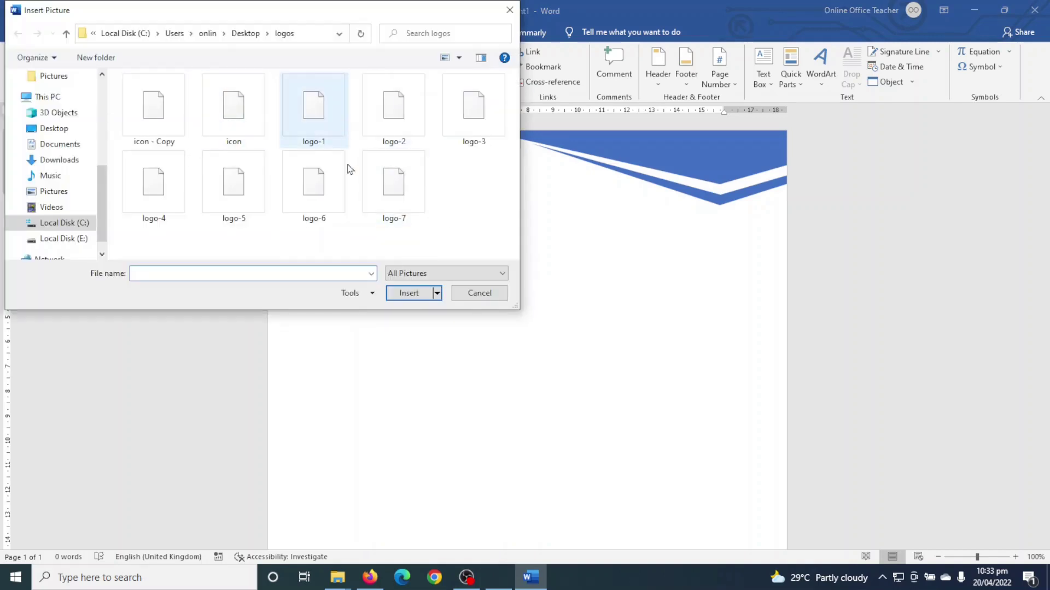
pyautogui.click(395, 105)
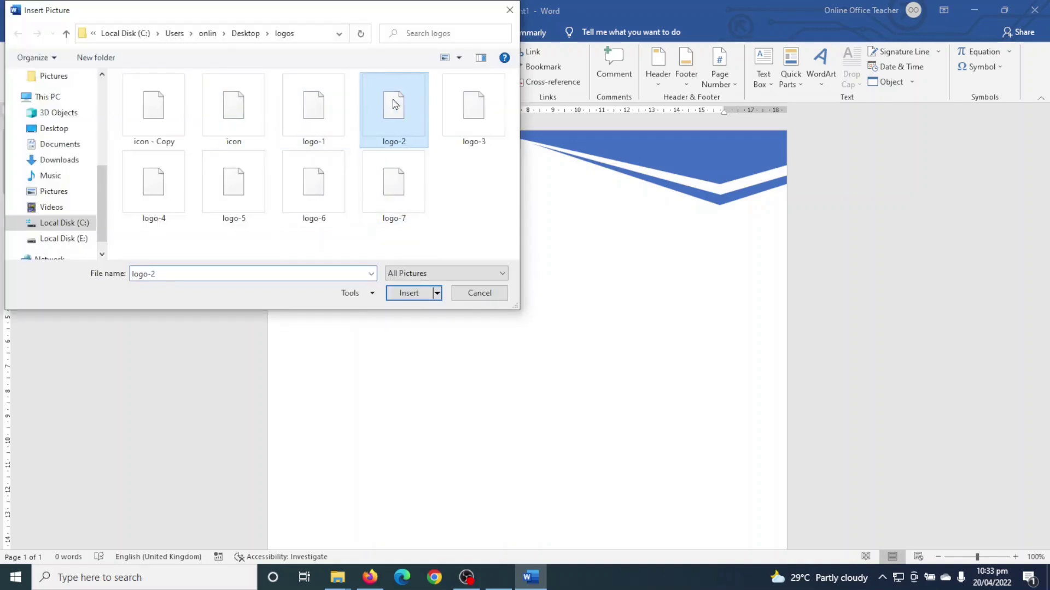
pyautogui.click(405, 295)
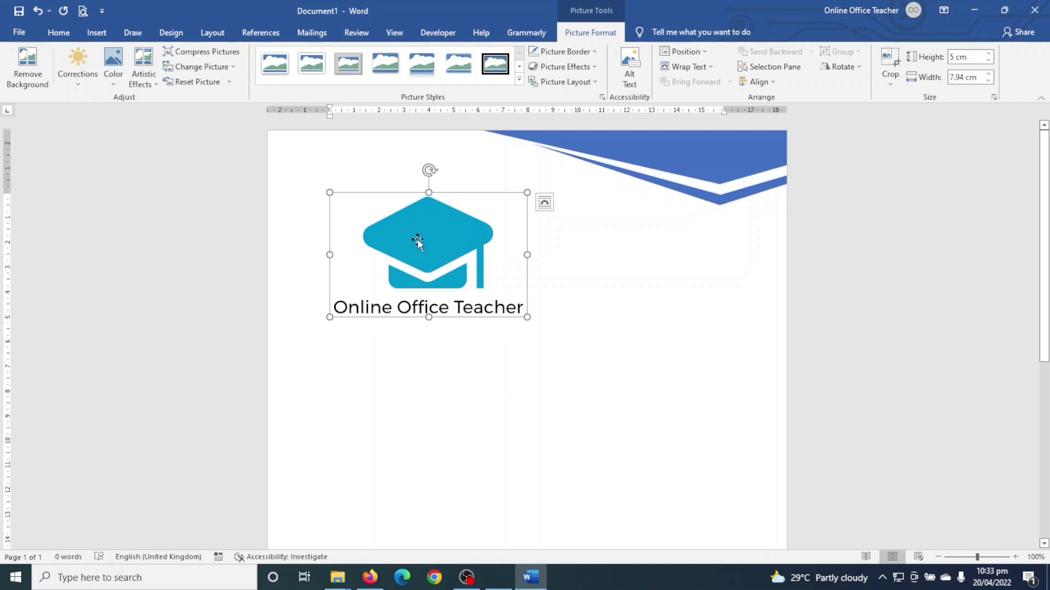
# - Float the logo In Front of Text and shrink it to 2.27 × 3.6 cm at top-left
pyautogui.click(508, 347)
pyautogui.click(431, 241)
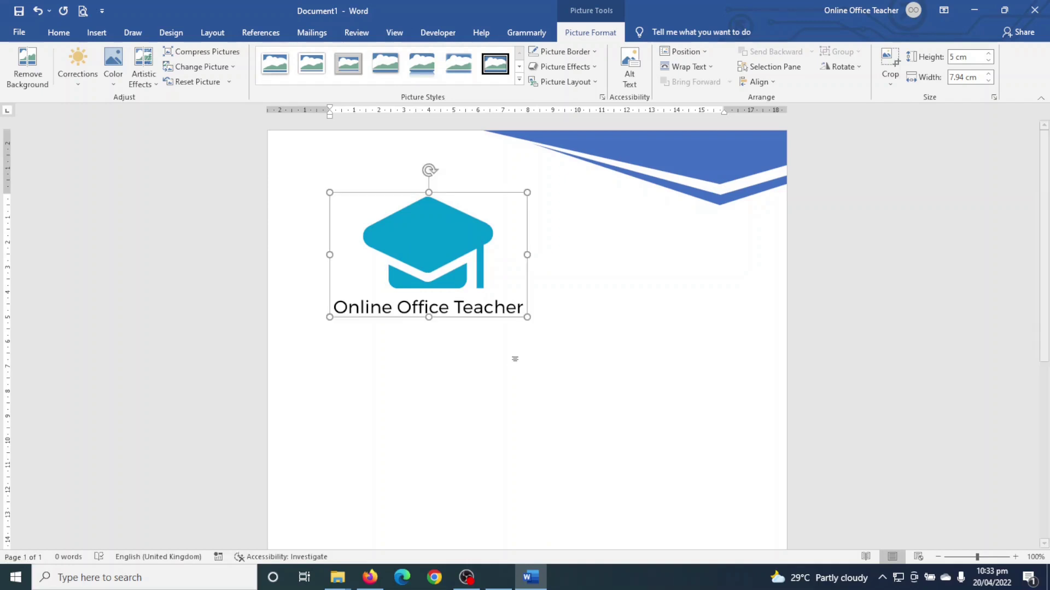
pyautogui.moveTo(435, 259); pyautogui.dragTo(441, 241)
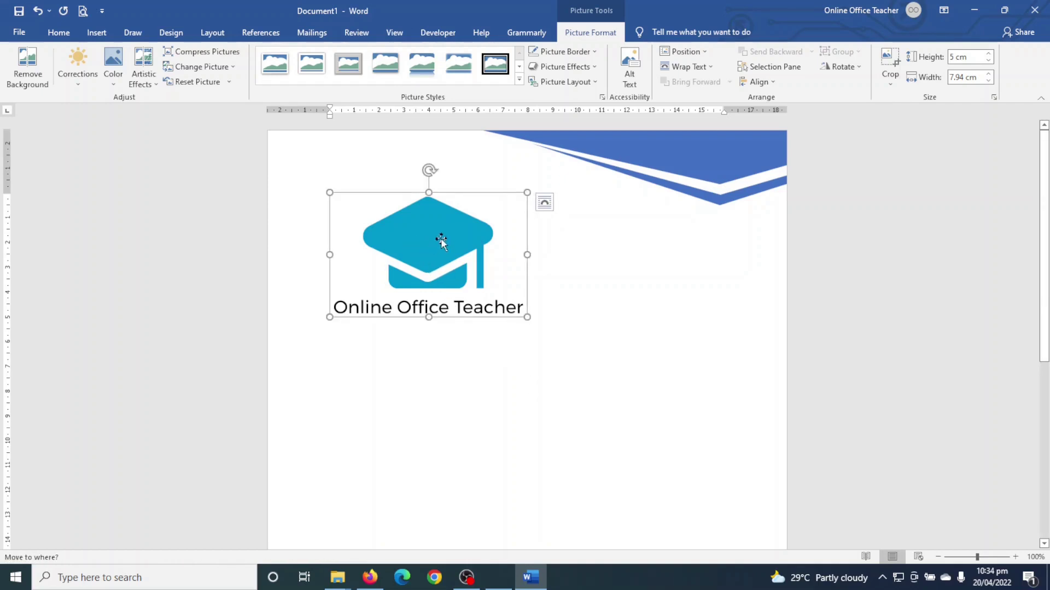
pyautogui.click(703, 68)
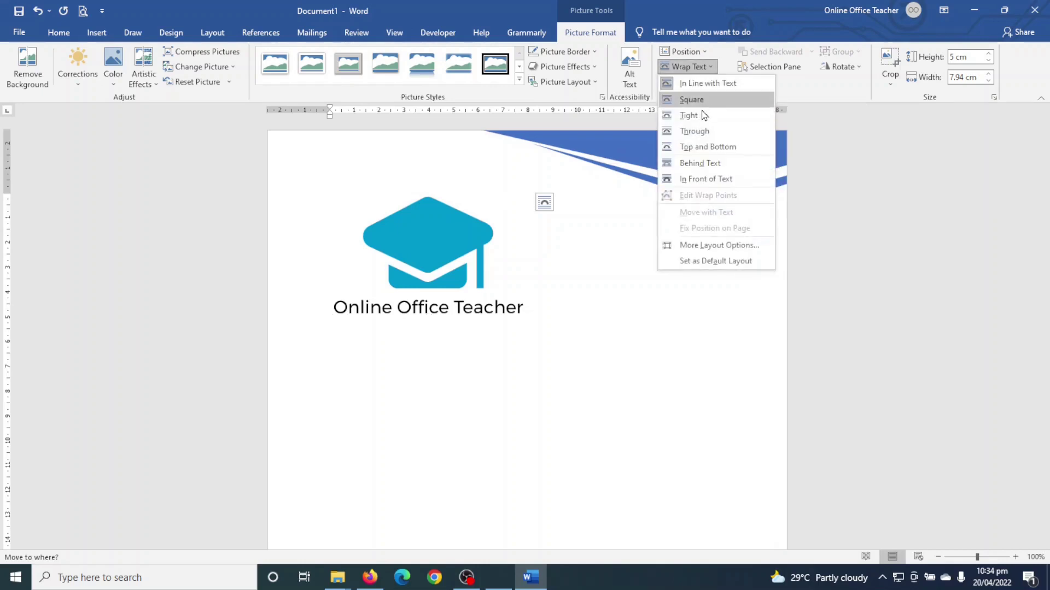
pyautogui.click(700, 185)
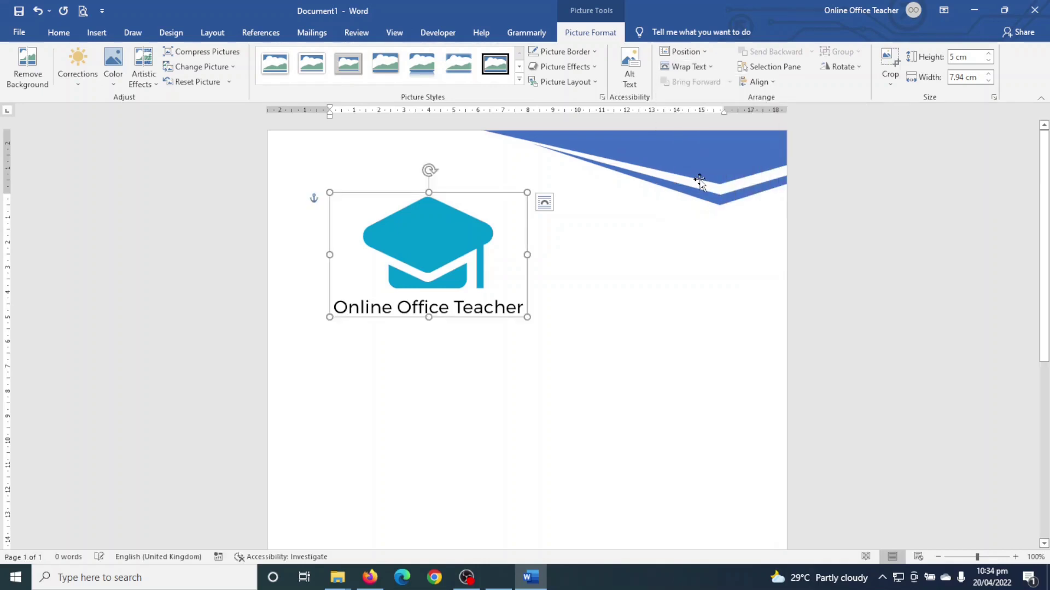
pyautogui.moveTo(422, 256); pyautogui.dragTo(370, 246)
pyautogui.moveTo(484, 318); pyautogui.dragTo(352, 217)
pyautogui.click(445, 347)
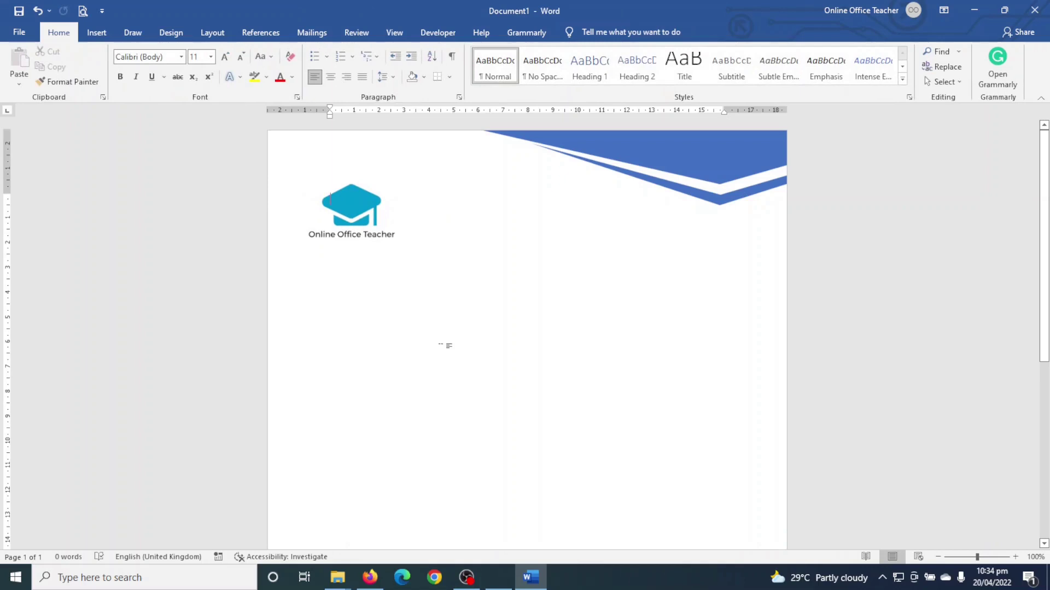
pyautogui.click(709, 200)
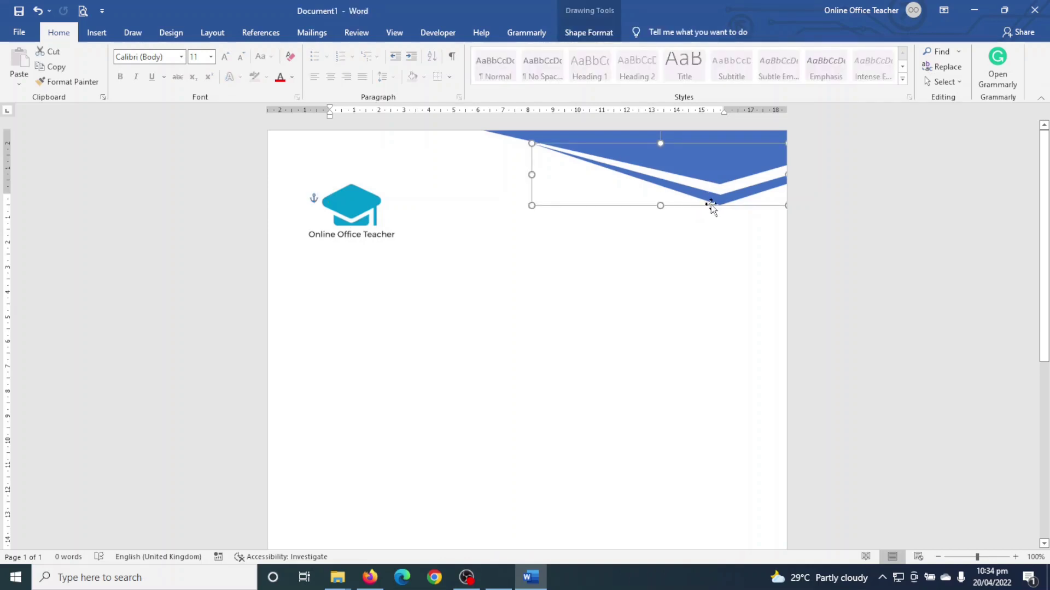
# - Fill the thin angled stripe with black
pyautogui.click(589, 32)
pyautogui.click(343, 52)
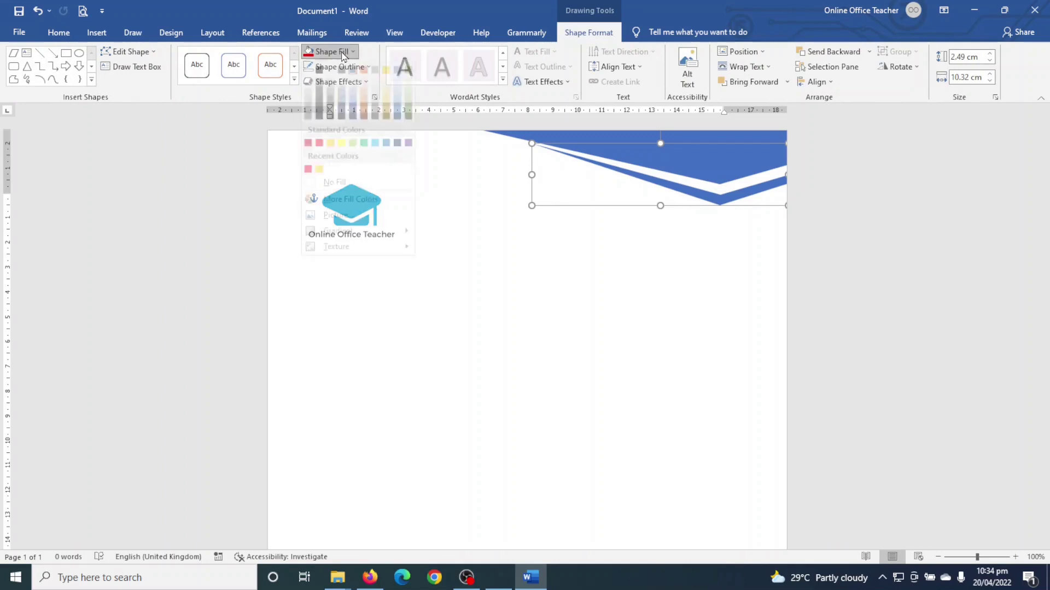
pyautogui.click(319, 80)
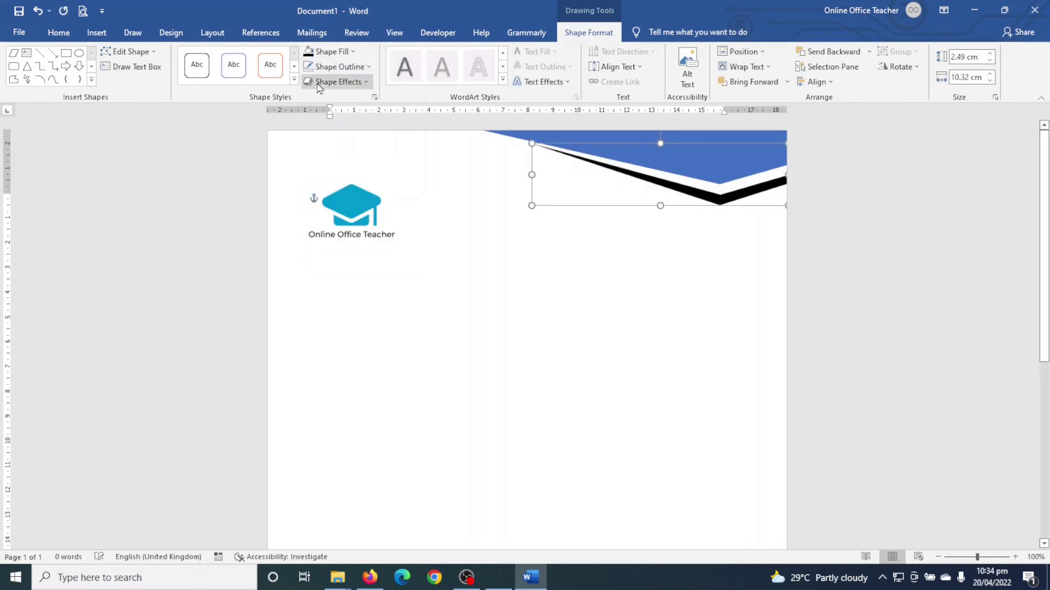
# - Fill the large header shape with a bright light blue
pyautogui.click(569, 140)
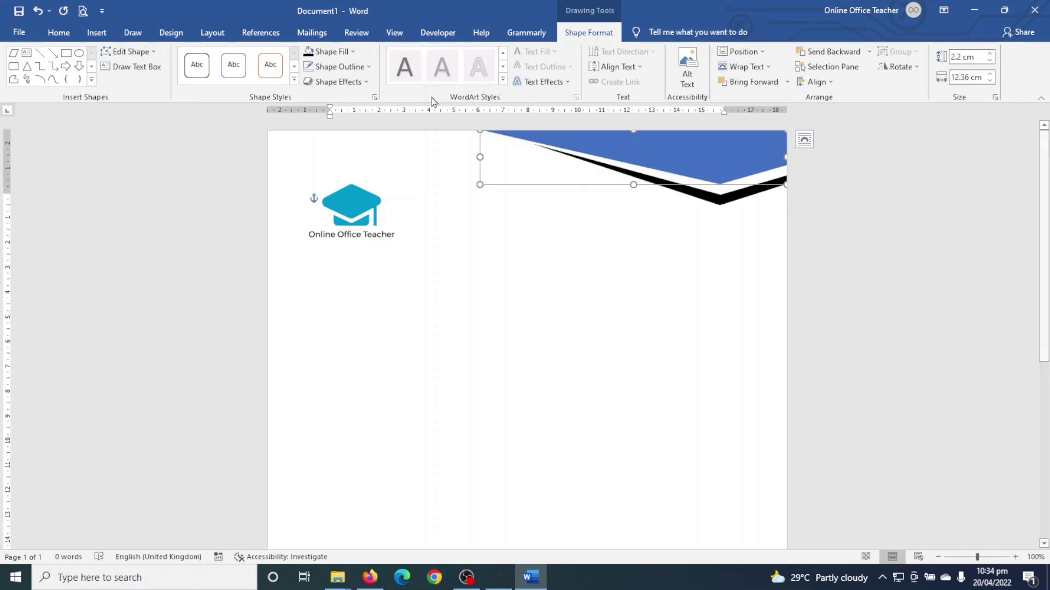
pyautogui.click(352, 52)
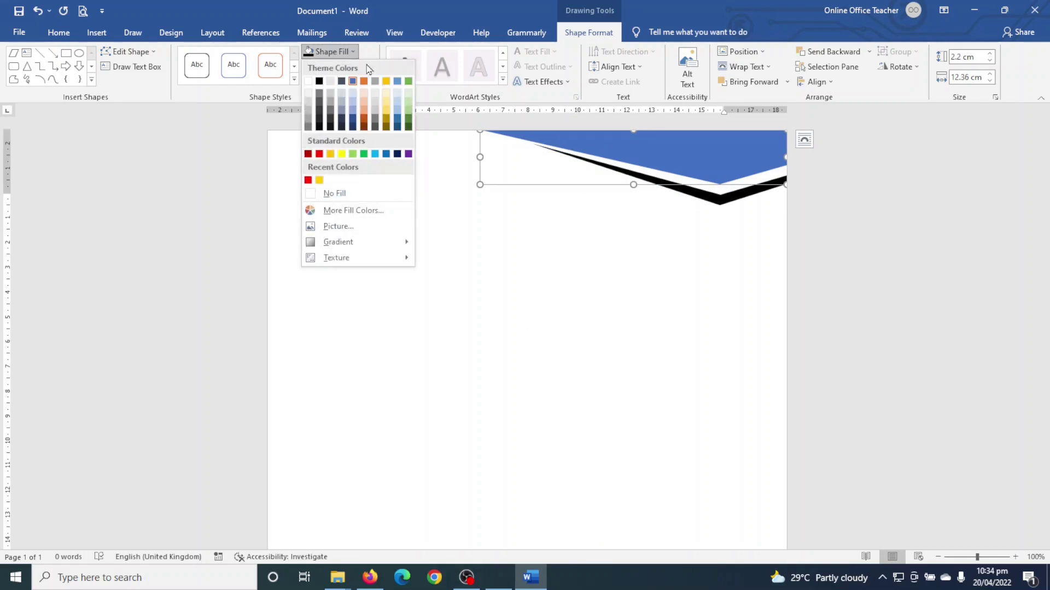
pyautogui.click(376, 157)
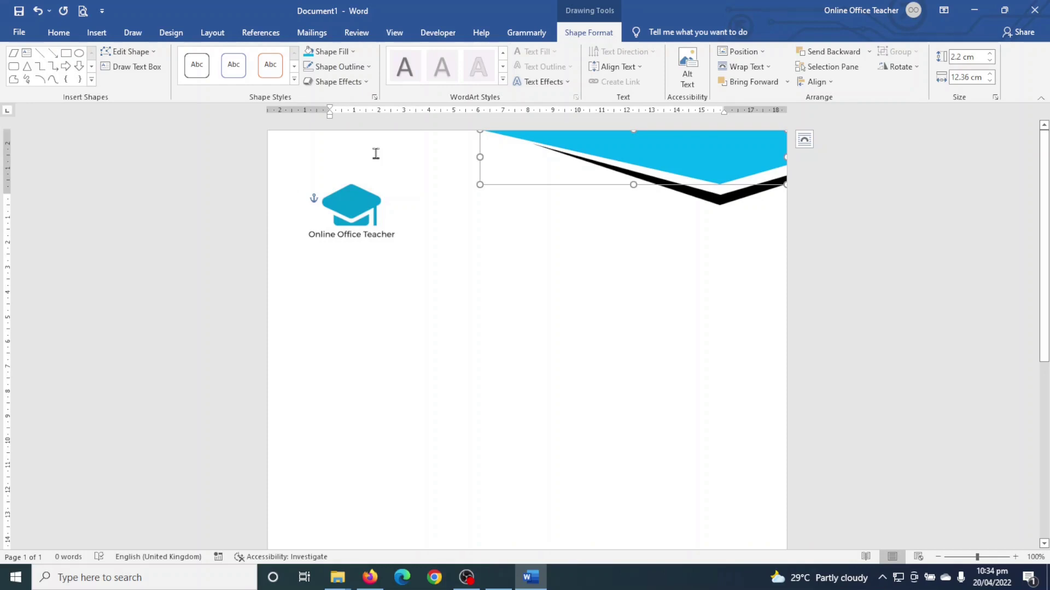
pyautogui.click(346, 55)
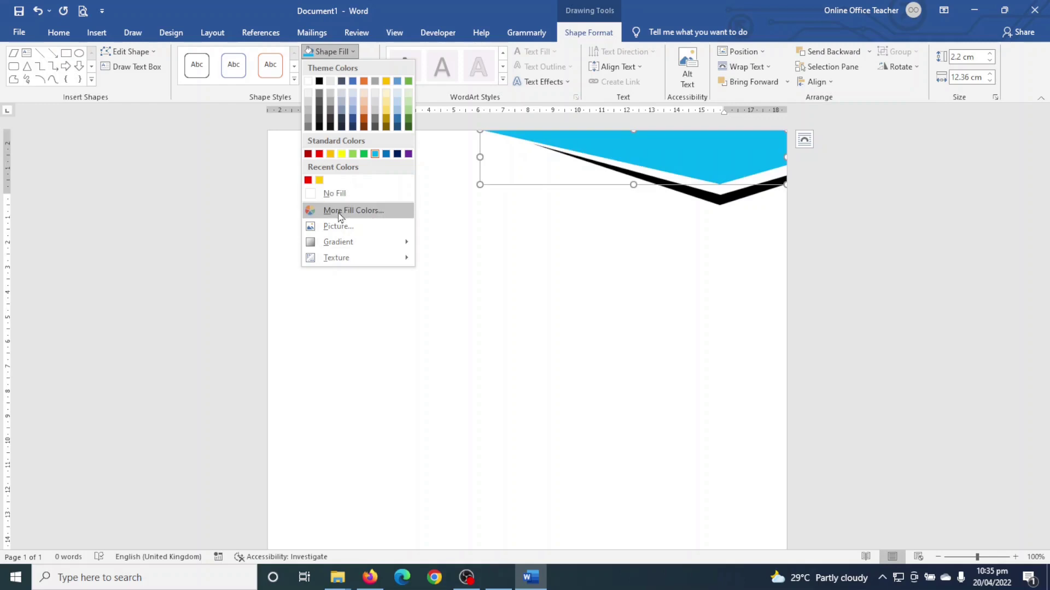
# - Darken the header shape's fill to the custom teal #0094C8 (RGB 0, 148, 200)
pyautogui.click(365, 213)
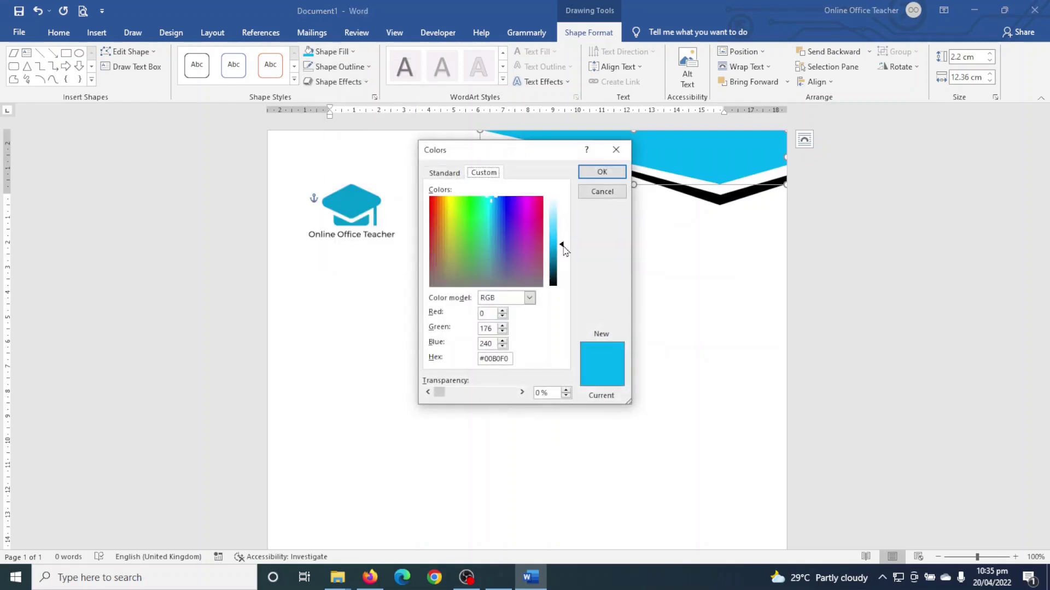
pyautogui.click(565, 250)
pyautogui.moveTo(564, 246); pyautogui.dragTo(567, 257)
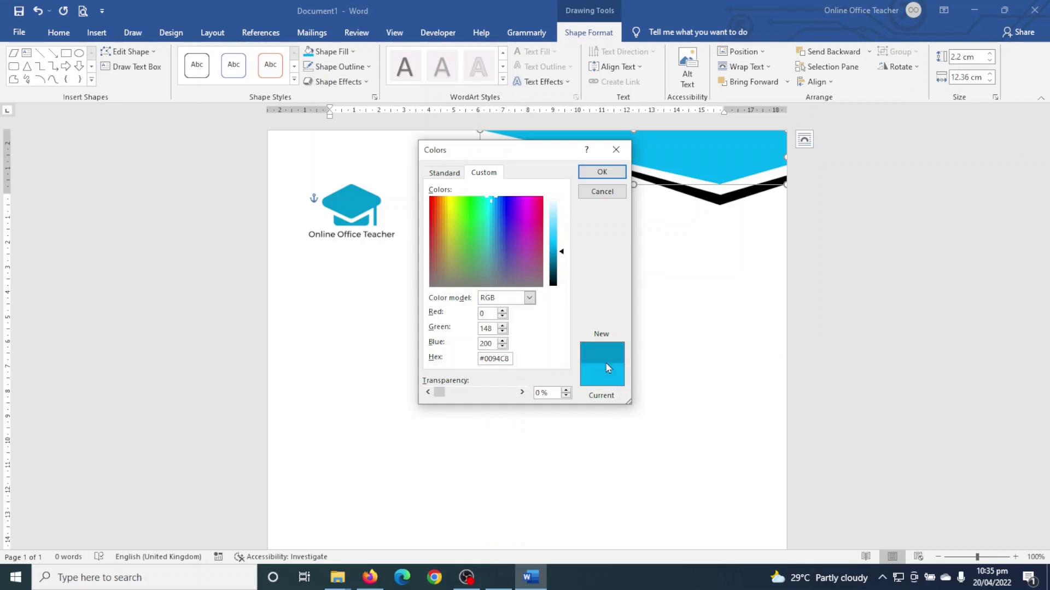
pyautogui.click(602, 171)
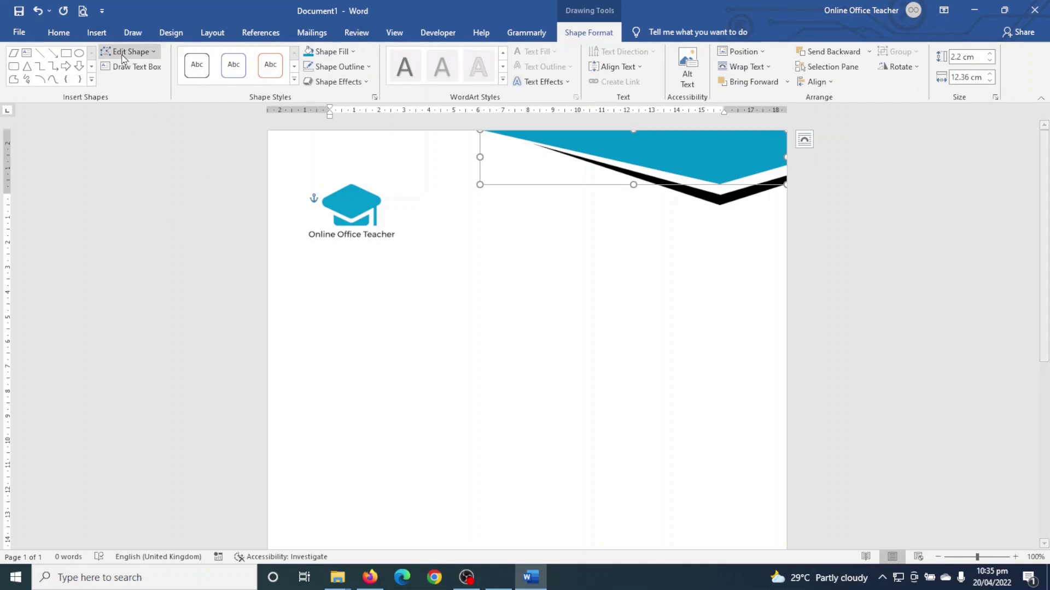
pyautogui.click(96, 32)
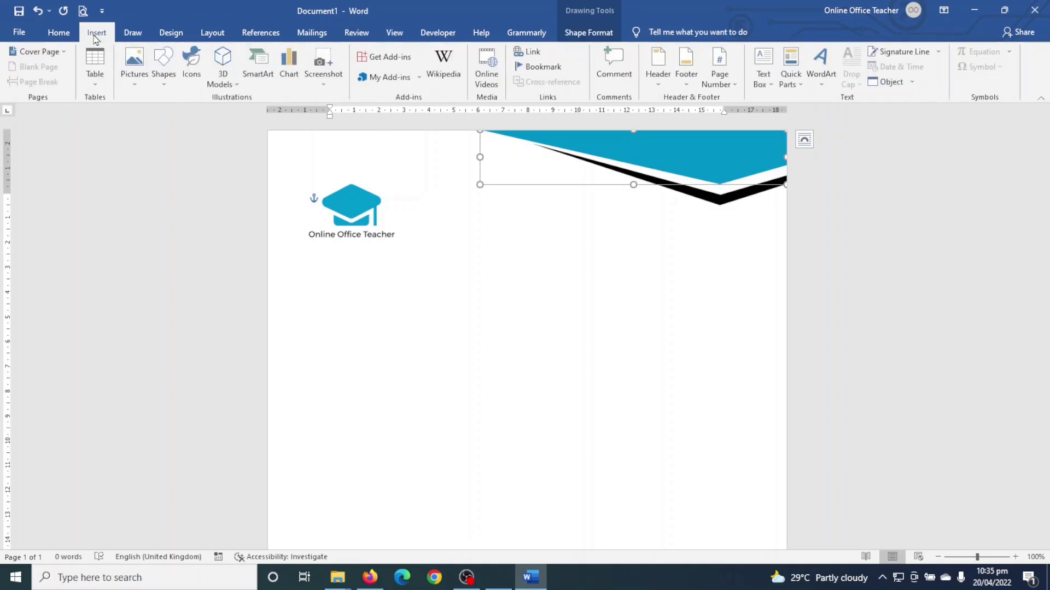
# - Draw a trial text box reading 'fgdfgfg', move it beside the logo, then delete it
pyautogui.click(764, 59)
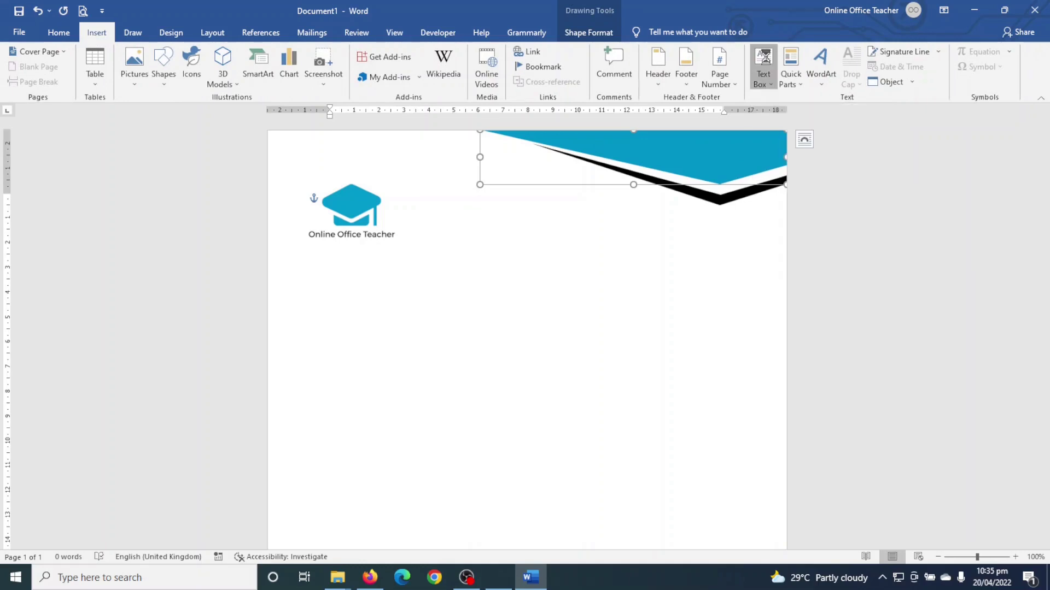
pyautogui.moveTo(312, 241); pyautogui.dragTo(393, 259)
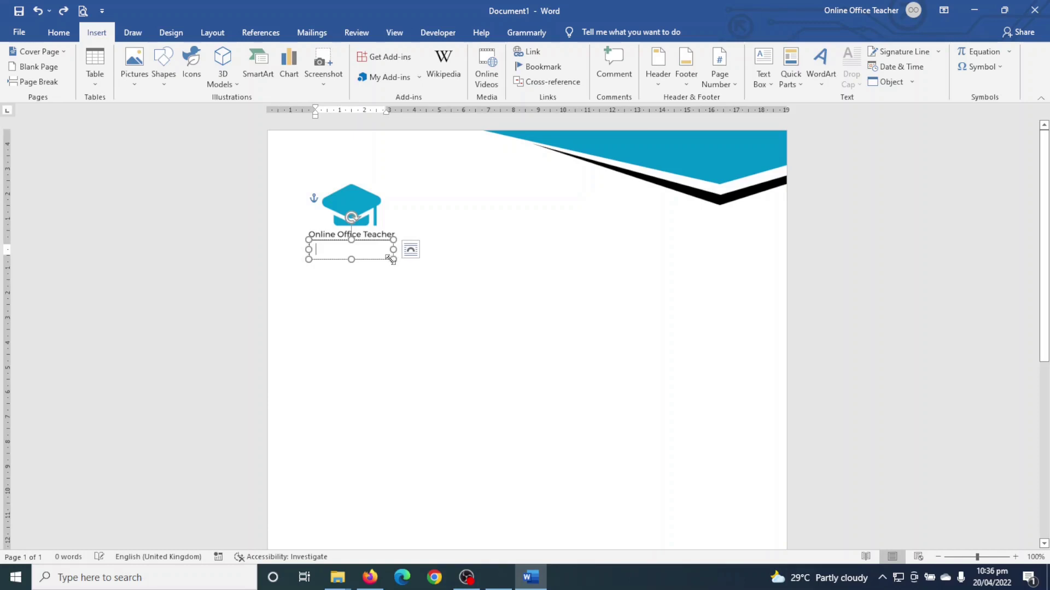
pyautogui.write('fgdfgfg')
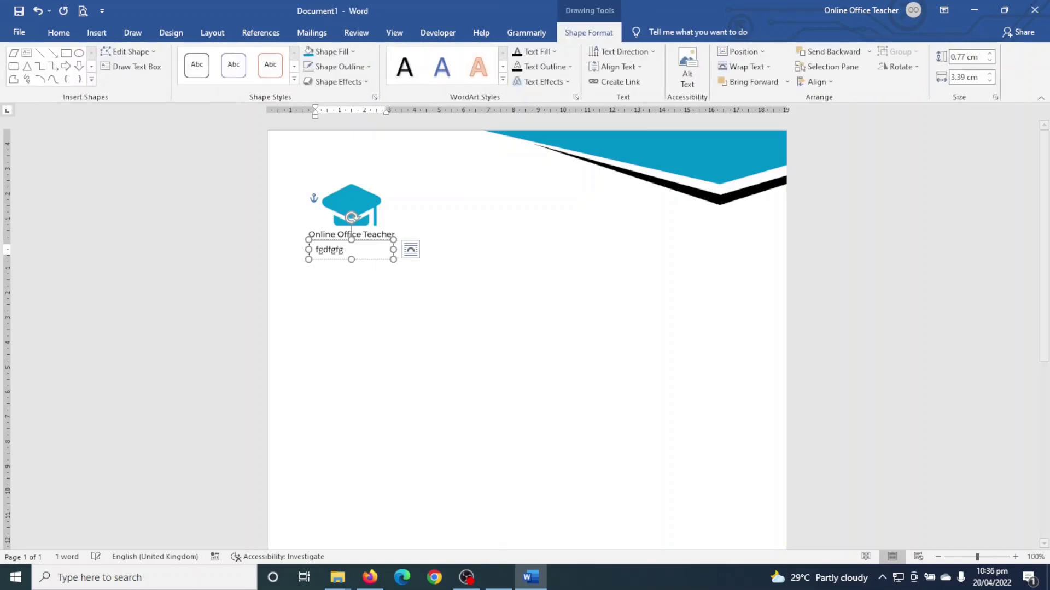
pyautogui.moveTo(358, 239); pyautogui.dragTo(440, 198)
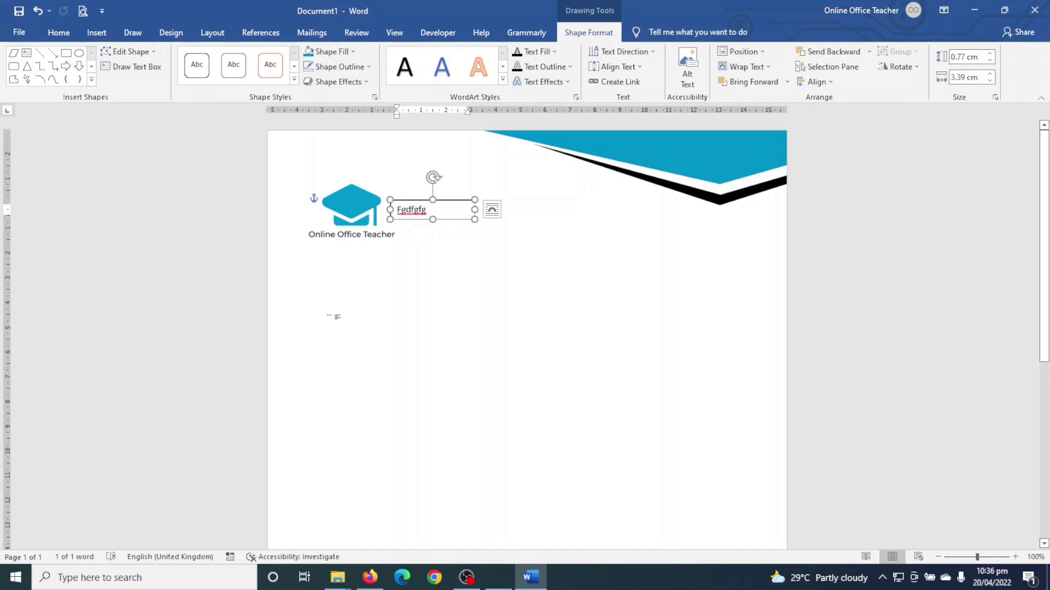
pyautogui.press('Delete')
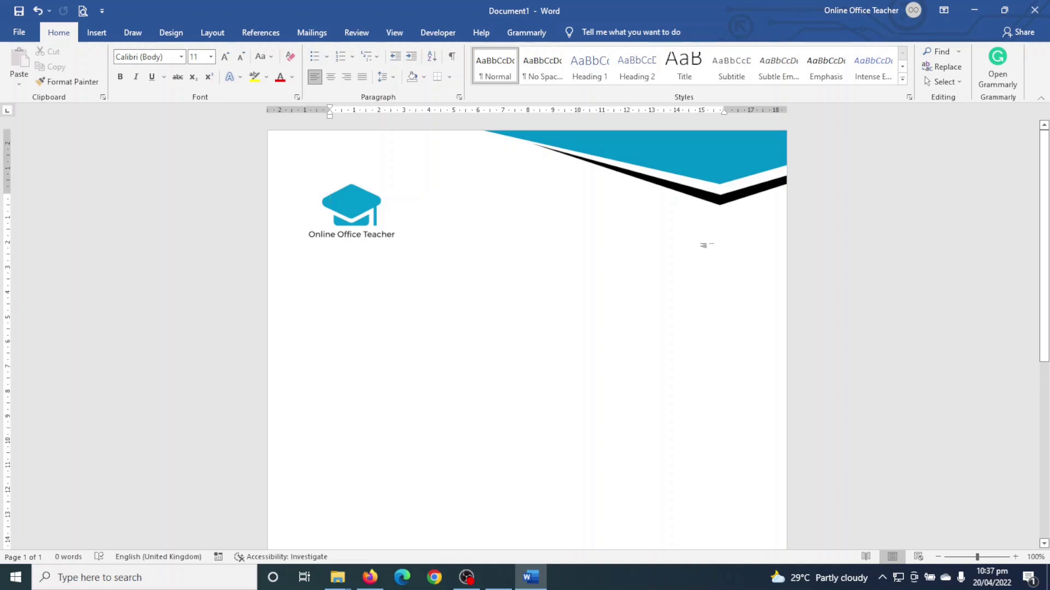
# - Draw an empty text box on the right just below the black header stripe, then open Date and Time
pyautogui.click(98, 33)
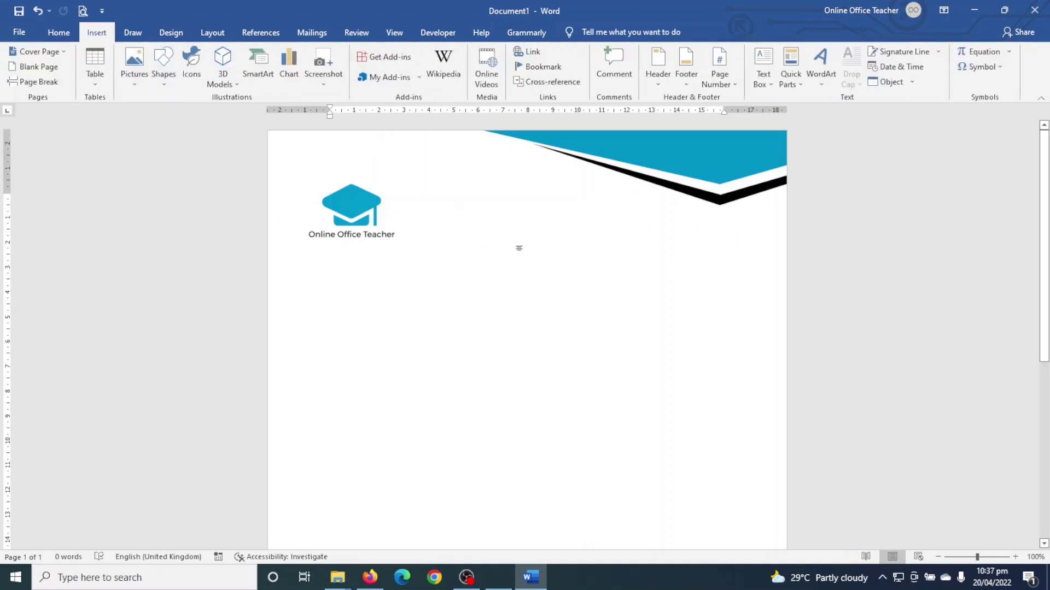
pyautogui.click(763, 76)
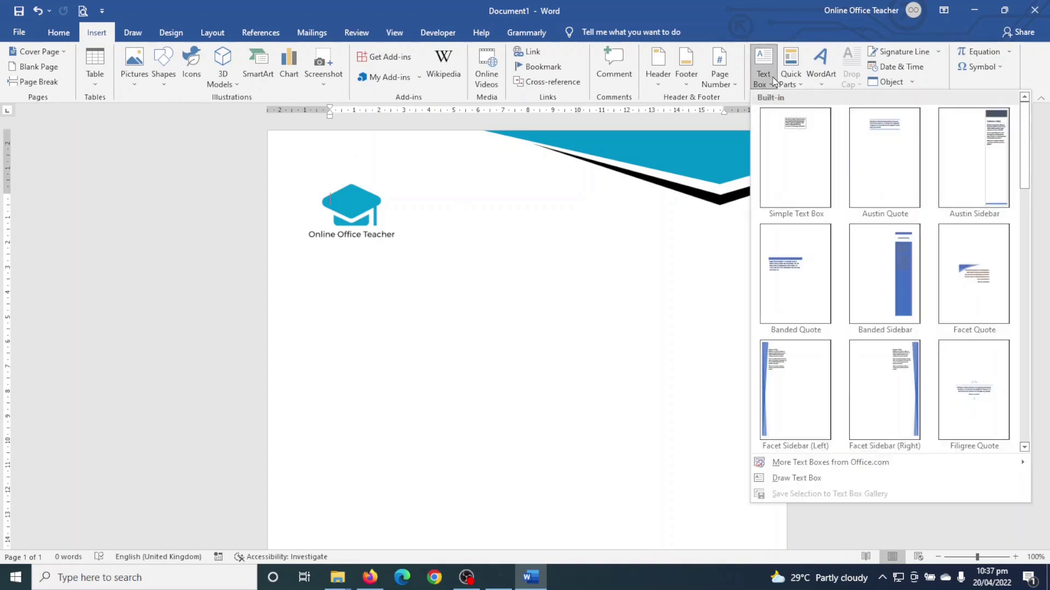
pyautogui.click(812, 478)
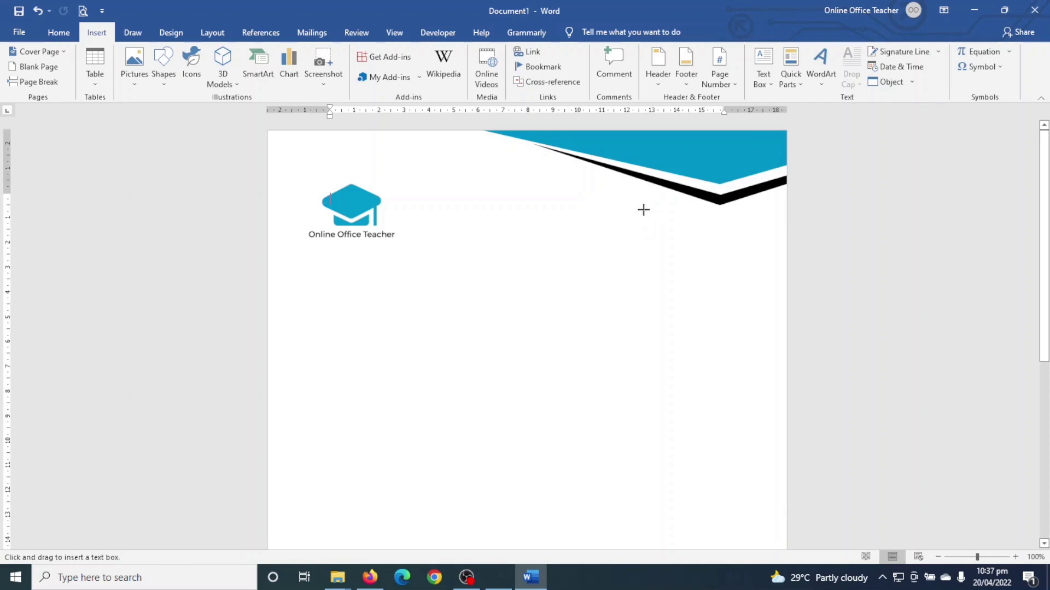
pyautogui.moveTo(635, 213); pyautogui.dragTo(743, 236)
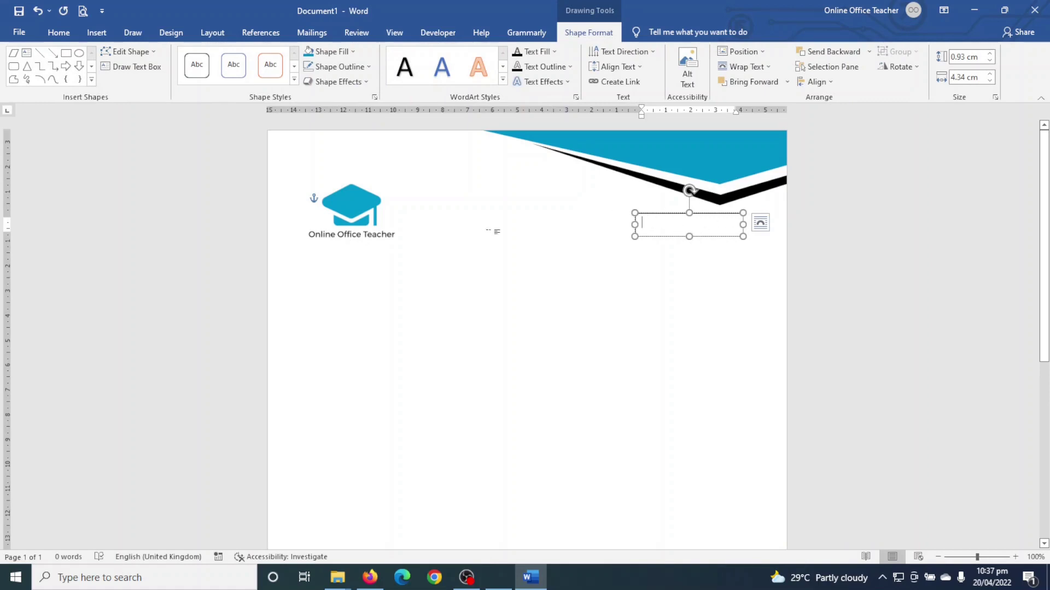
pyautogui.click(97, 32)
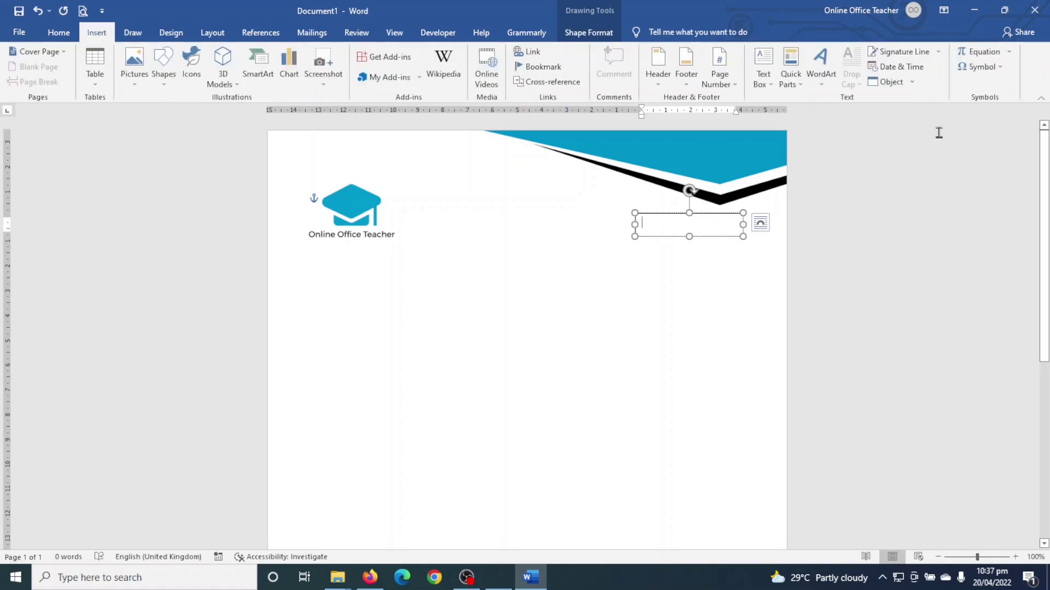
pyautogui.click(901, 67)
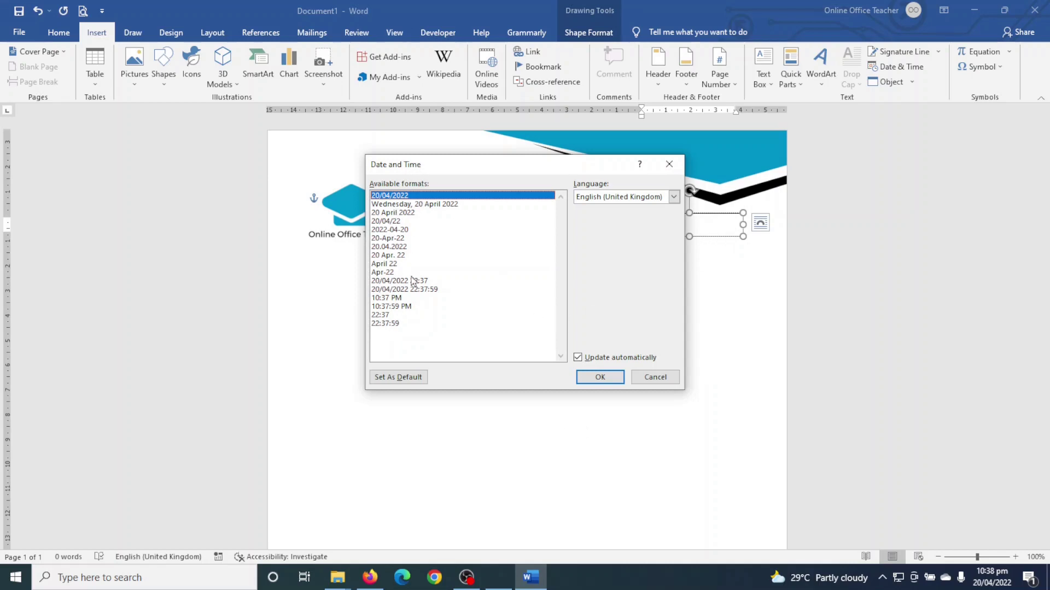
# - Insert the date 20 April 2022 in the text box, make it bold, and nudge the box slightly right
pyautogui.click(411, 213)
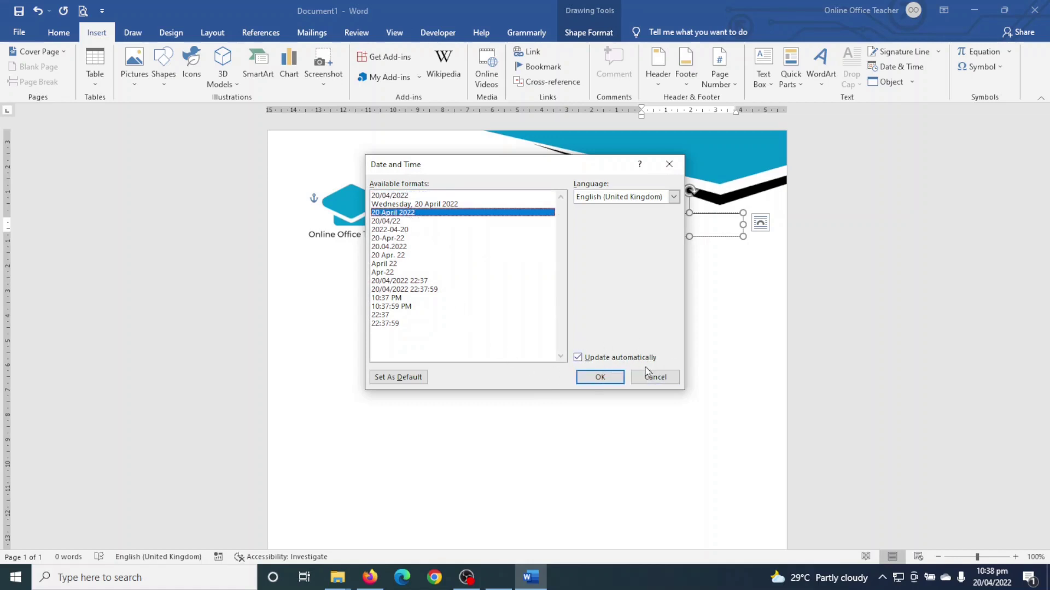
pyautogui.click(600, 378)
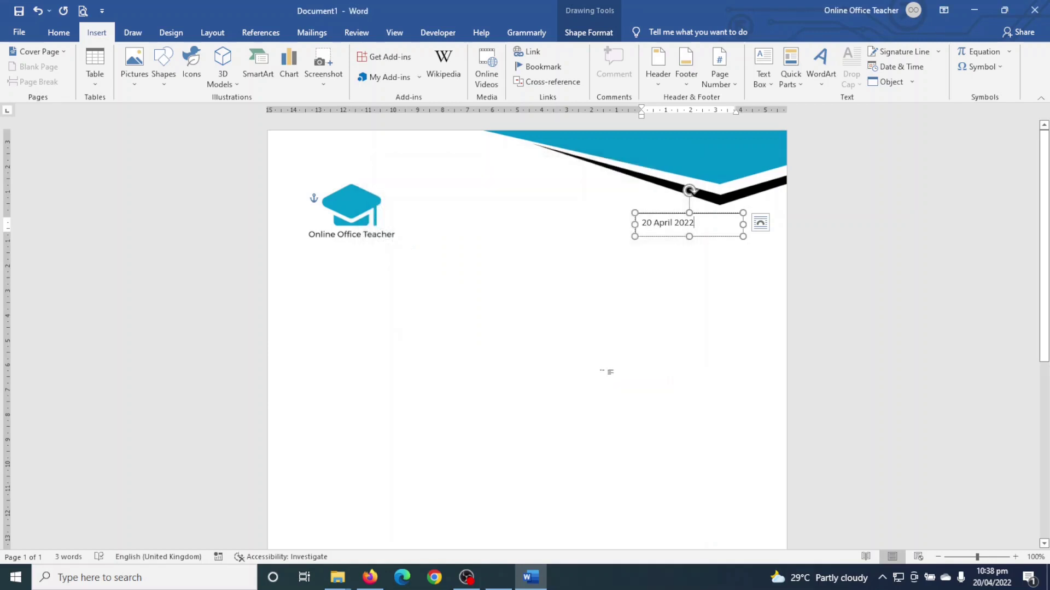
pyautogui.click(693, 225)
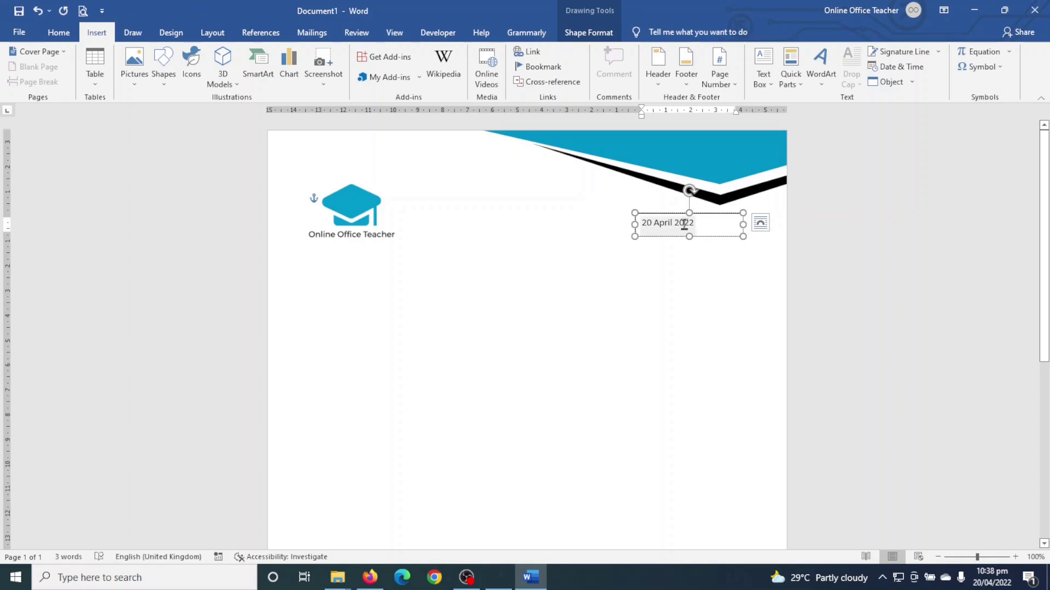
pyautogui.moveTo(692, 223); pyautogui.dragTo(637, 225)
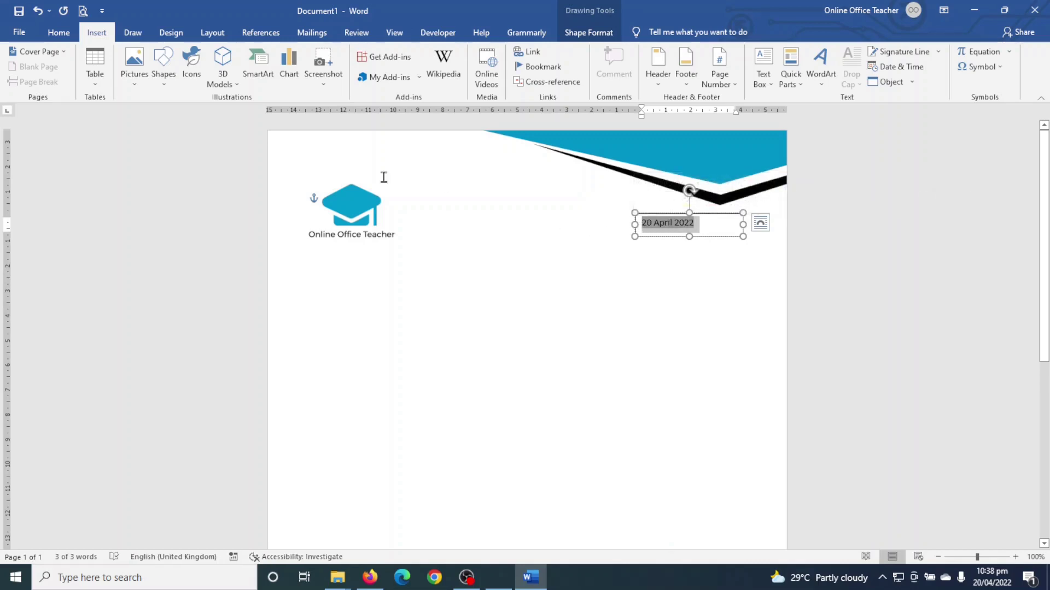
pyautogui.click(59, 32)
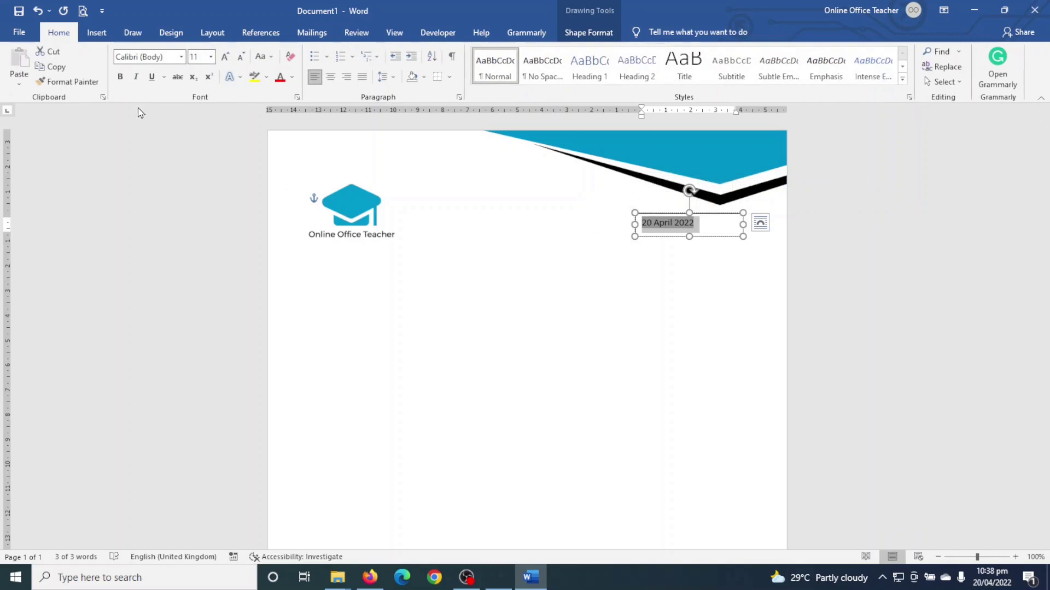
pyautogui.click(120, 76)
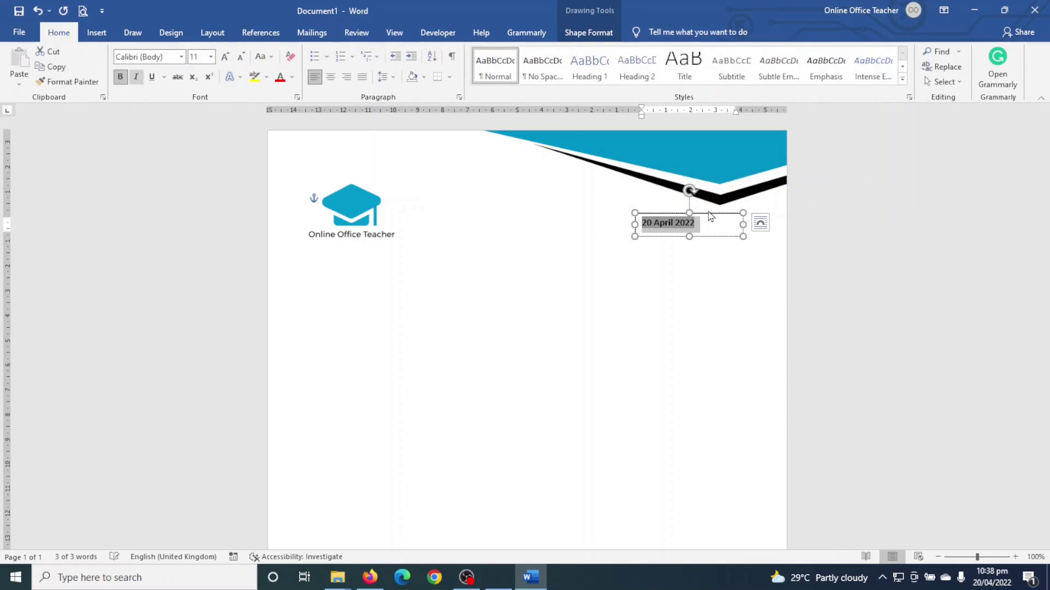
pyautogui.click(700, 280)
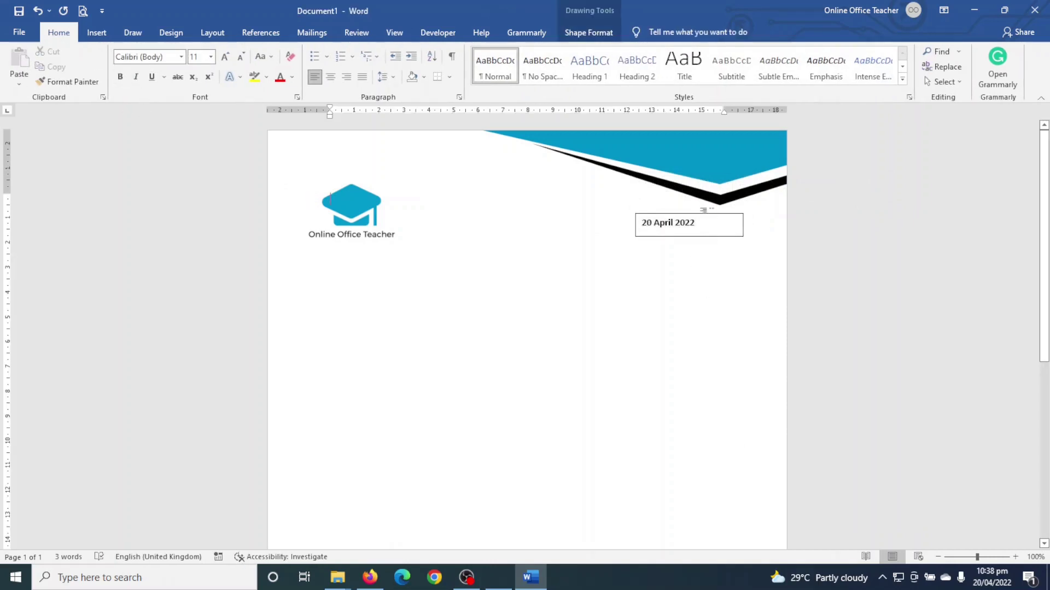
pyautogui.moveTo(709, 217); pyautogui.dragTo(734, 217)
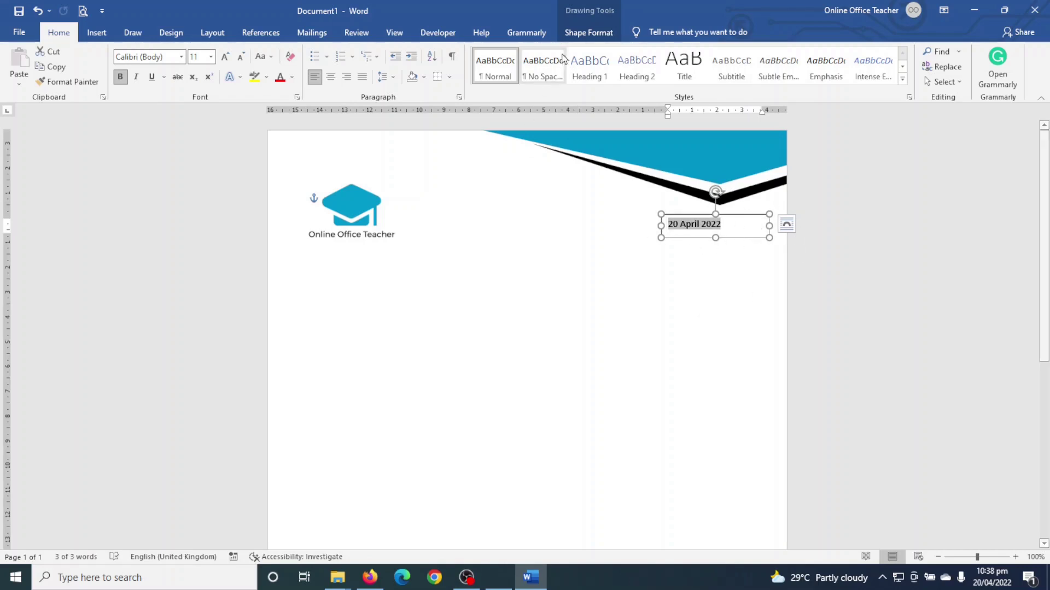
# - Set the date text box to No Fill and No Outline
pyautogui.click(586, 34)
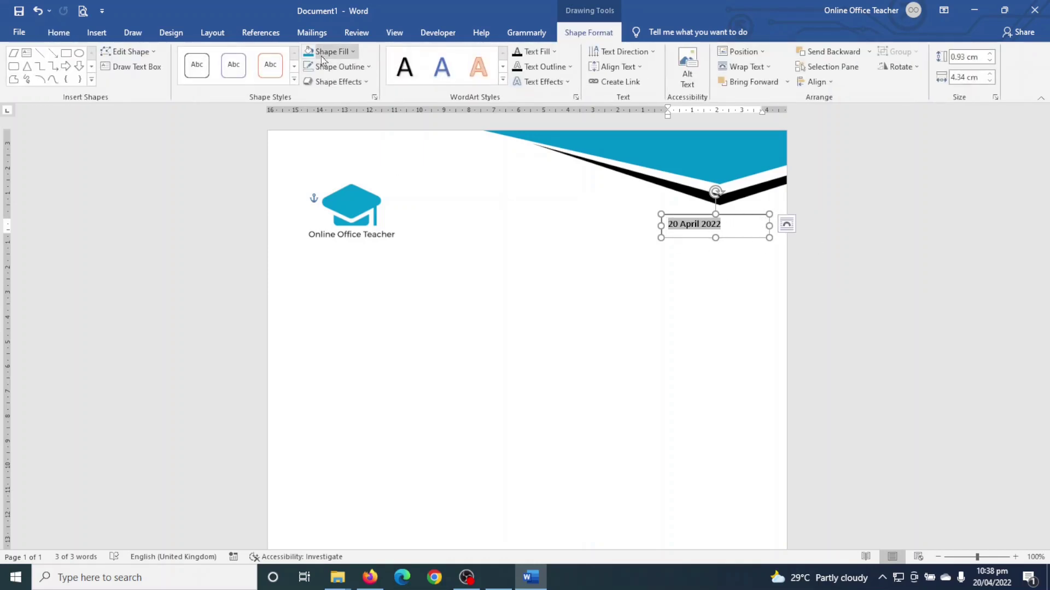
pyautogui.click(338, 55)
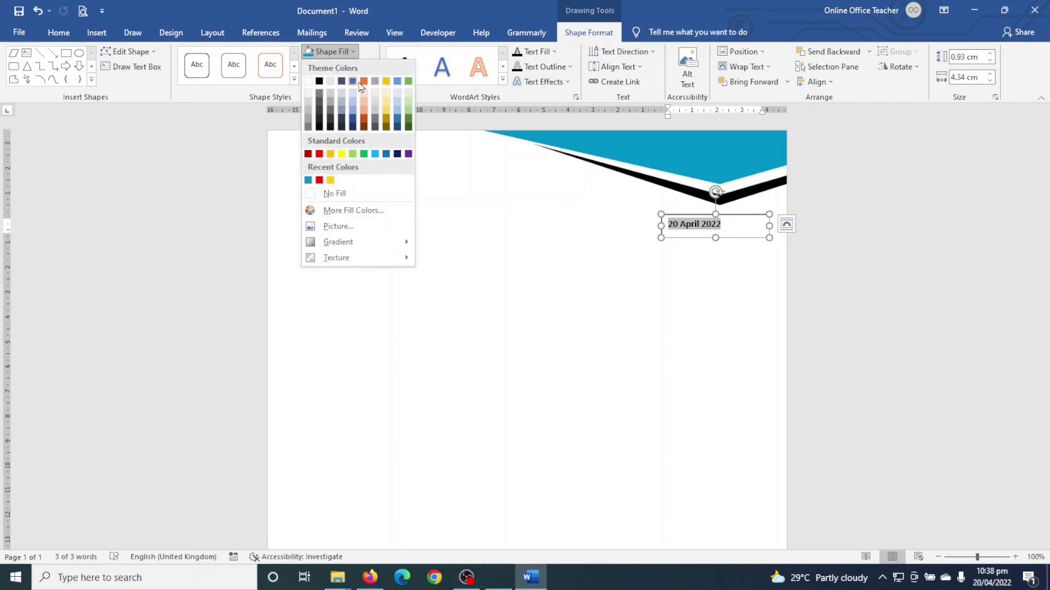
pyautogui.click(347, 189)
pyautogui.click(340, 66)
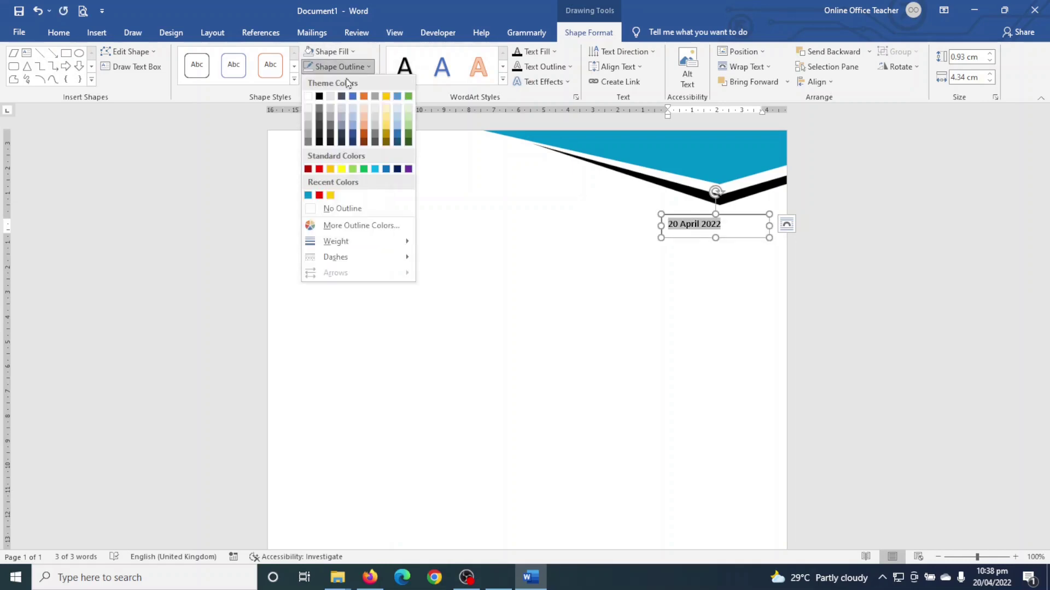
pyautogui.click(348, 208)
pyautogui.click(541, 318)
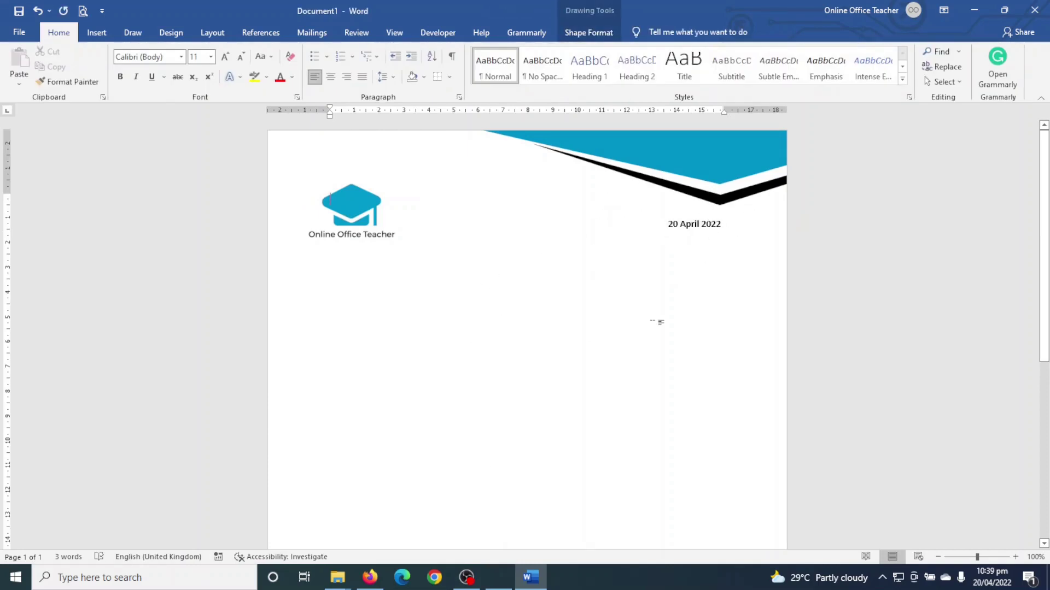
# - Nudge the graduation-cap logo slightly higher near the top-left of the page
pyautogui.click(345, 214)
pyautogui.press('Up')
pyautogui.press('Up')
pyautogui.press('Up')
pyautogui.press('Up')
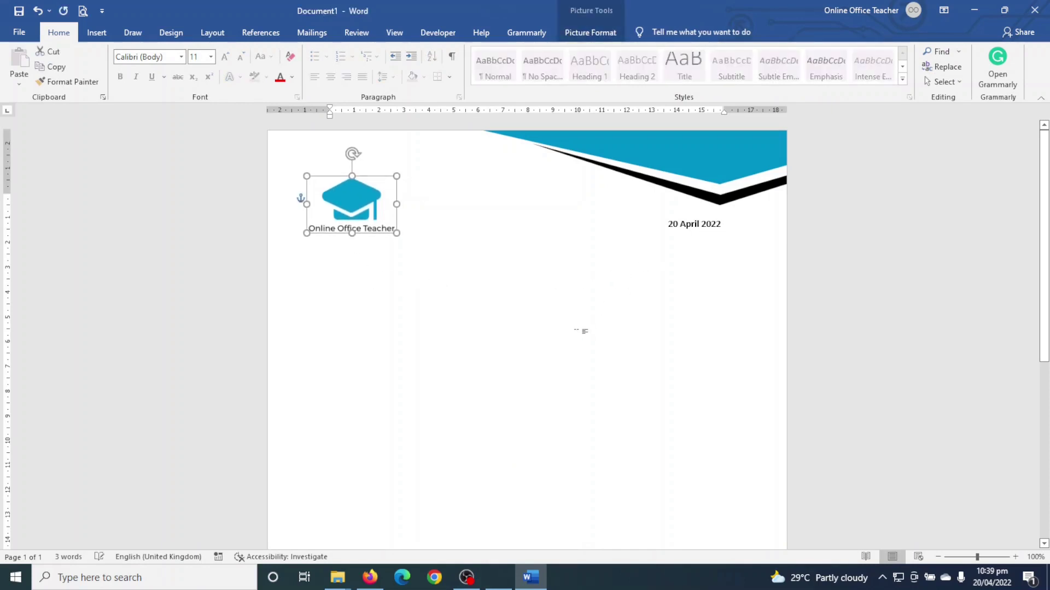
pyautogui.press('Down')
pyautogui.press('Down')
pyautogui.press('Down')
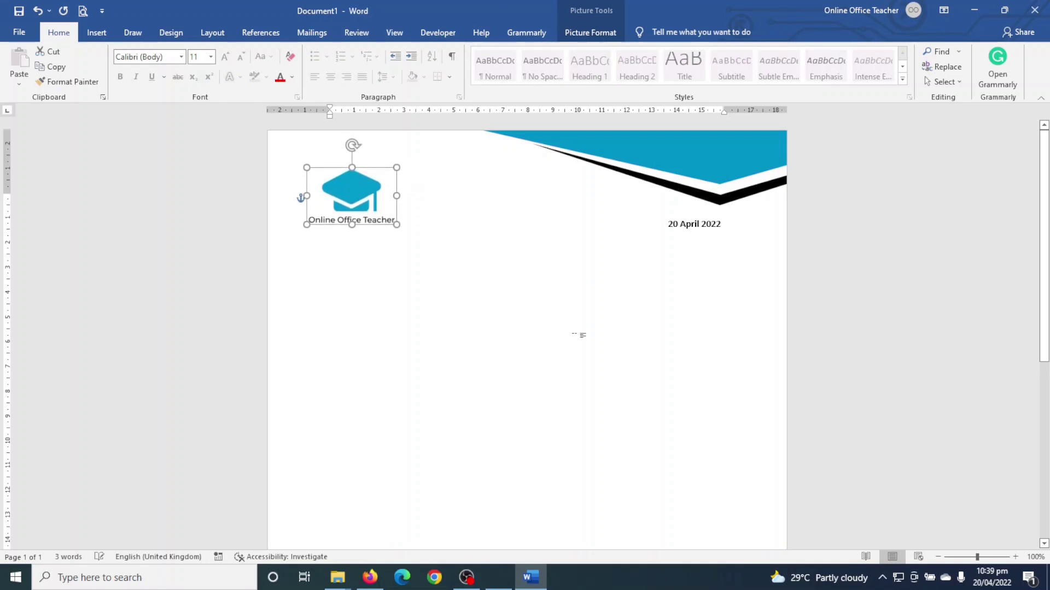
pyautogui.click(580, 336)
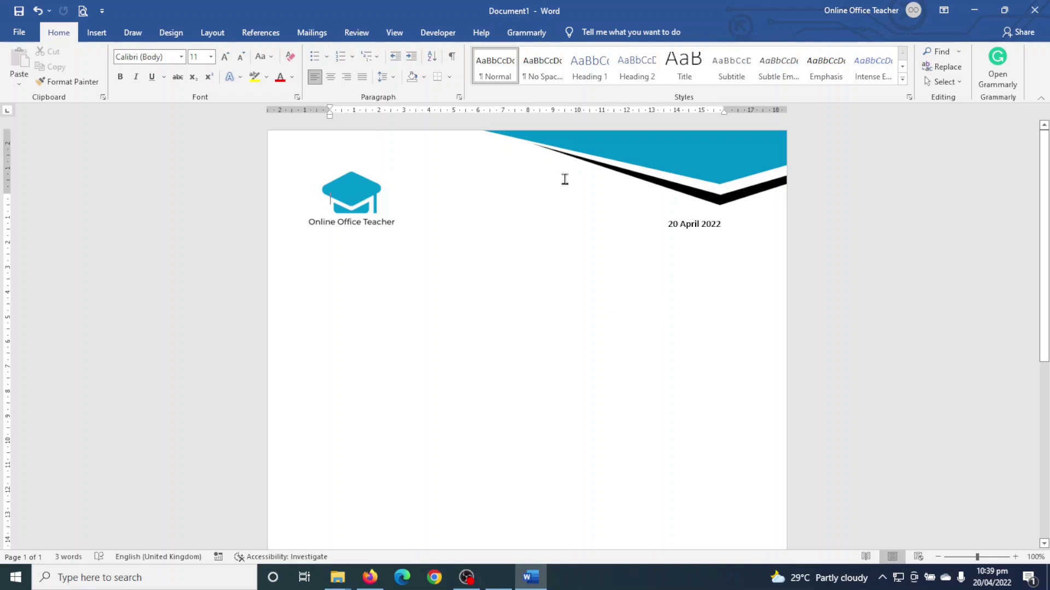
pyautogui.scroll(-10, 698, 356)
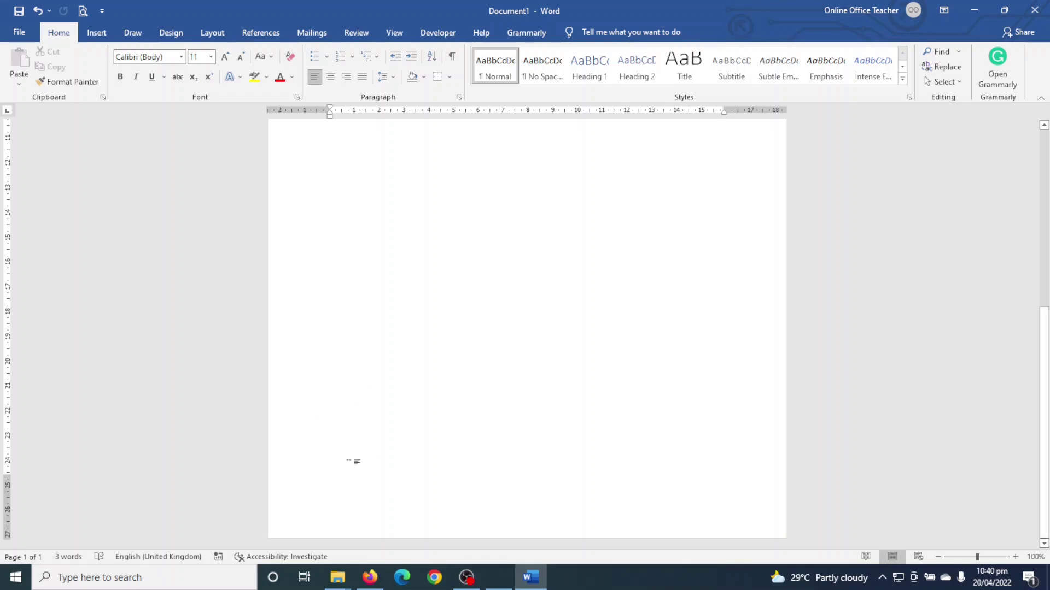
# - Add a Blank built-in footer and delete its [Type here] placeholder text
pyautogui.doubleClick(338, 520)
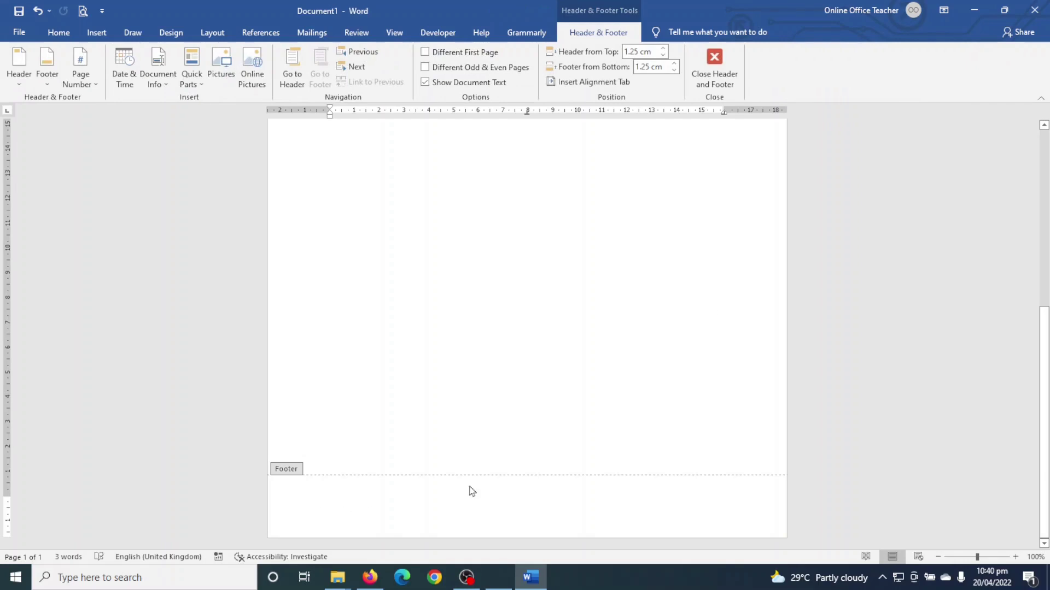
pyautogui.click(714, 65)
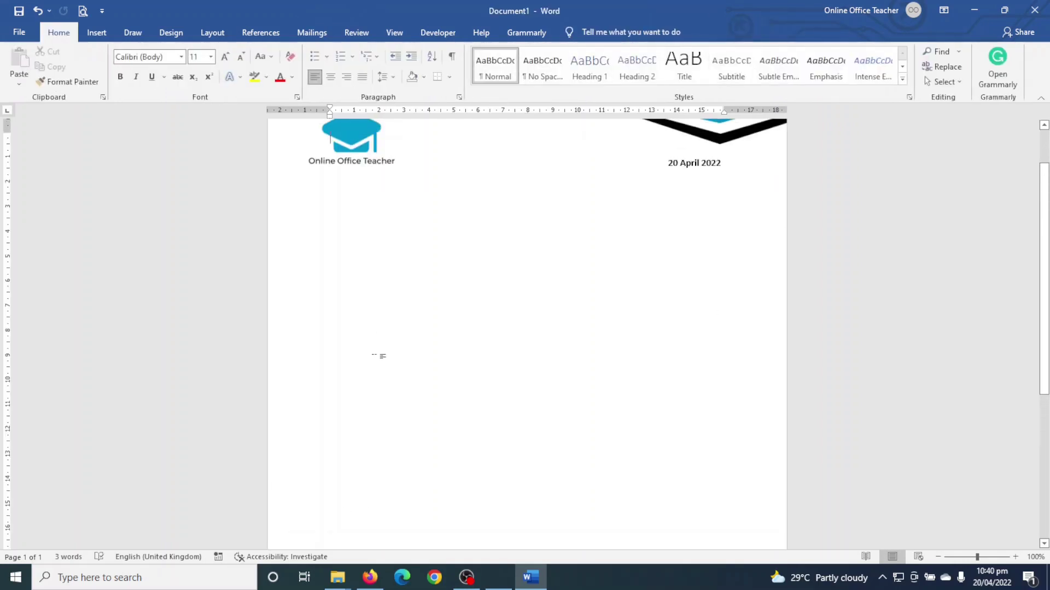
pyautogui.click(97, 33)
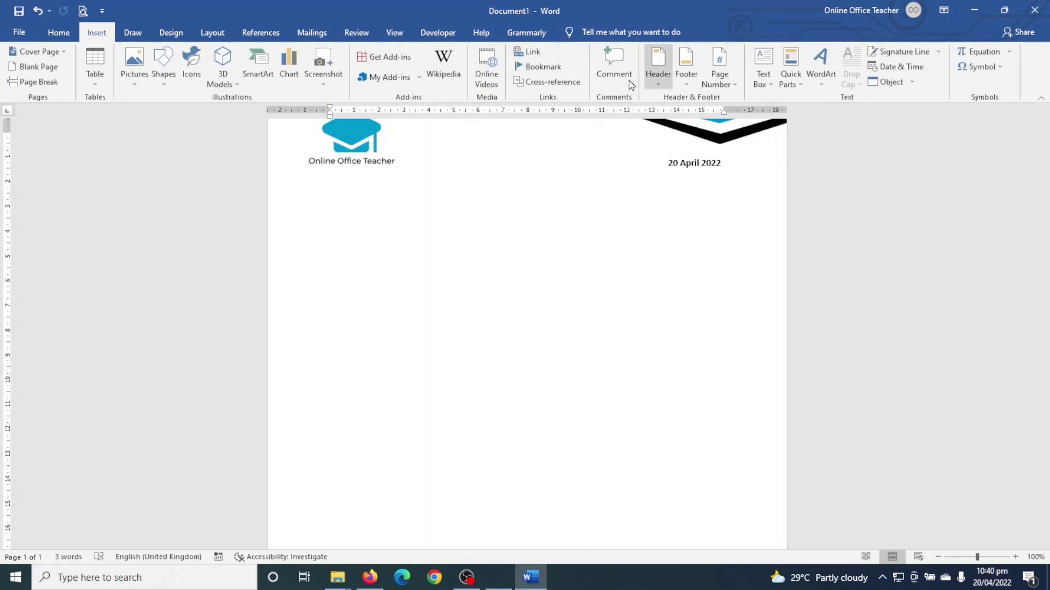
pyautogui.click(686, 76)
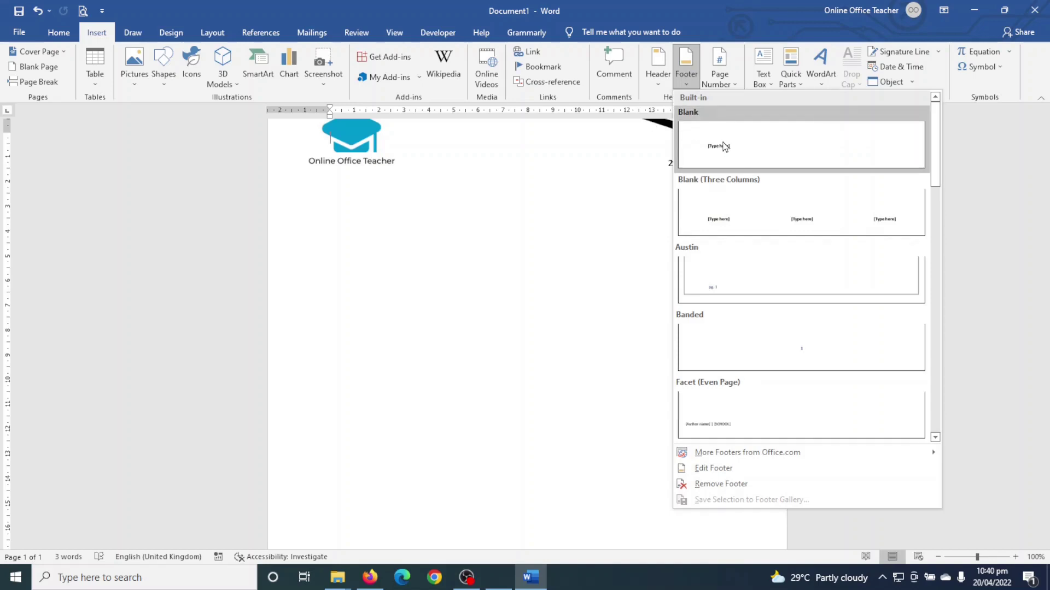
pyautogui.click(727, 146)
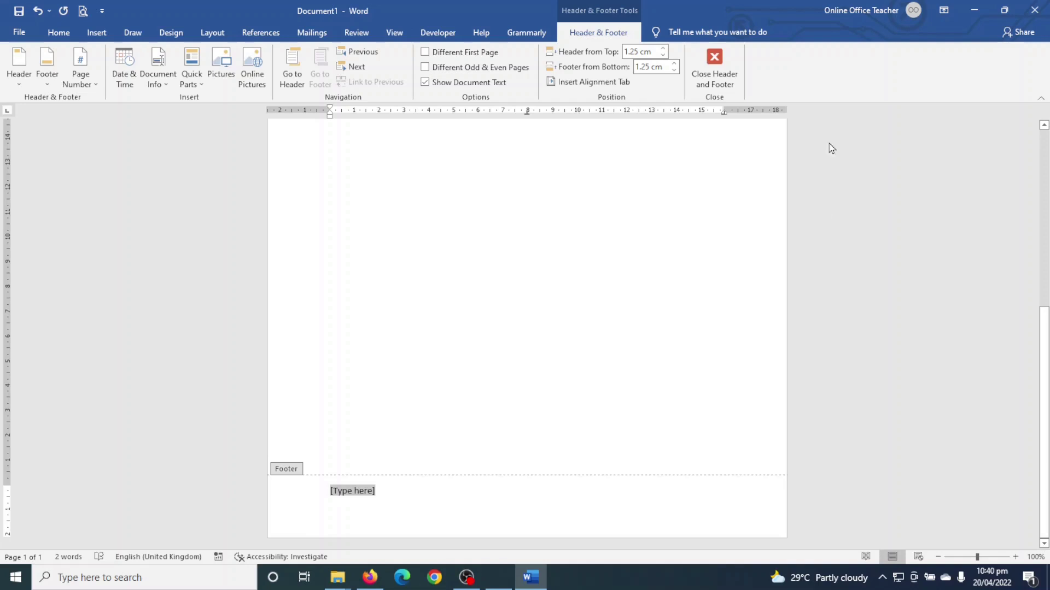
pyautogui.press('Delete')
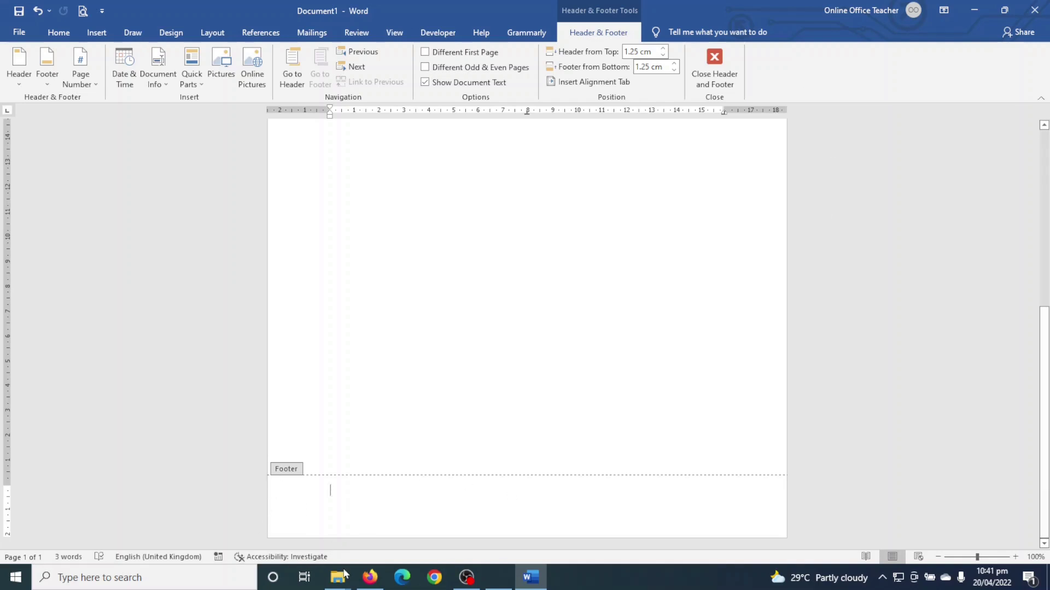
# - Draw a freeform right-angled triangle, about 1.59 cm by 8.86 cm, in the footer's bottom-left corner
pyautogui.click(99, 37)
pyautogui.click(162, 76)
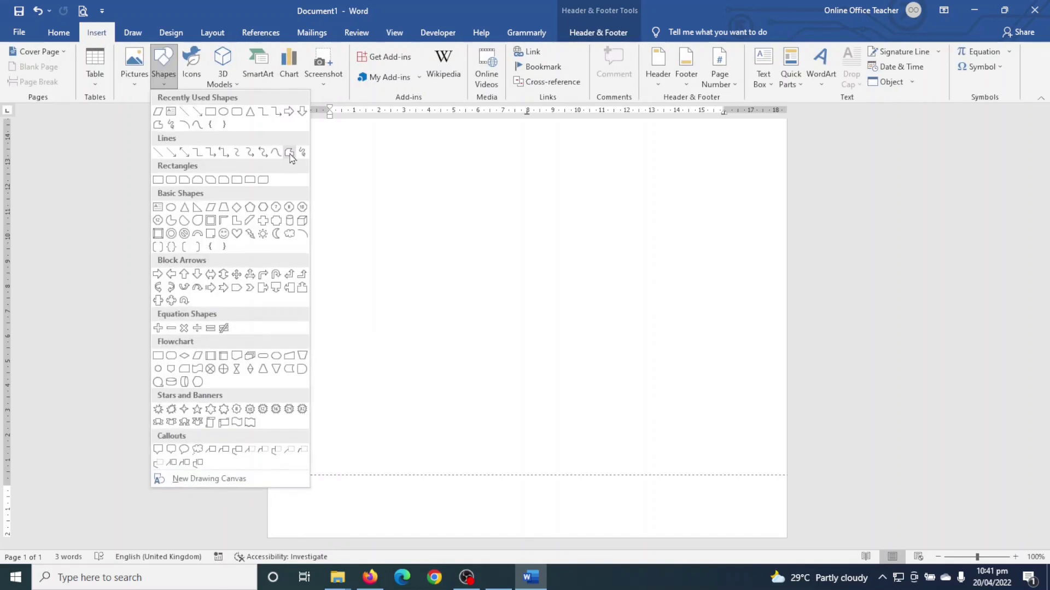
pyautogui.click(289, 152)
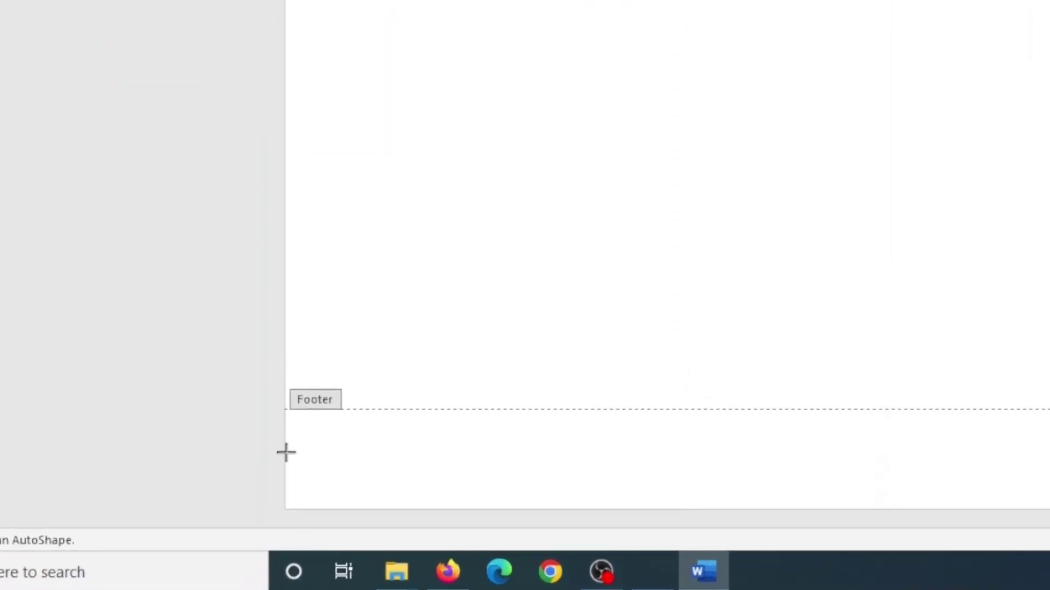
pyautogui.click(286, 453)
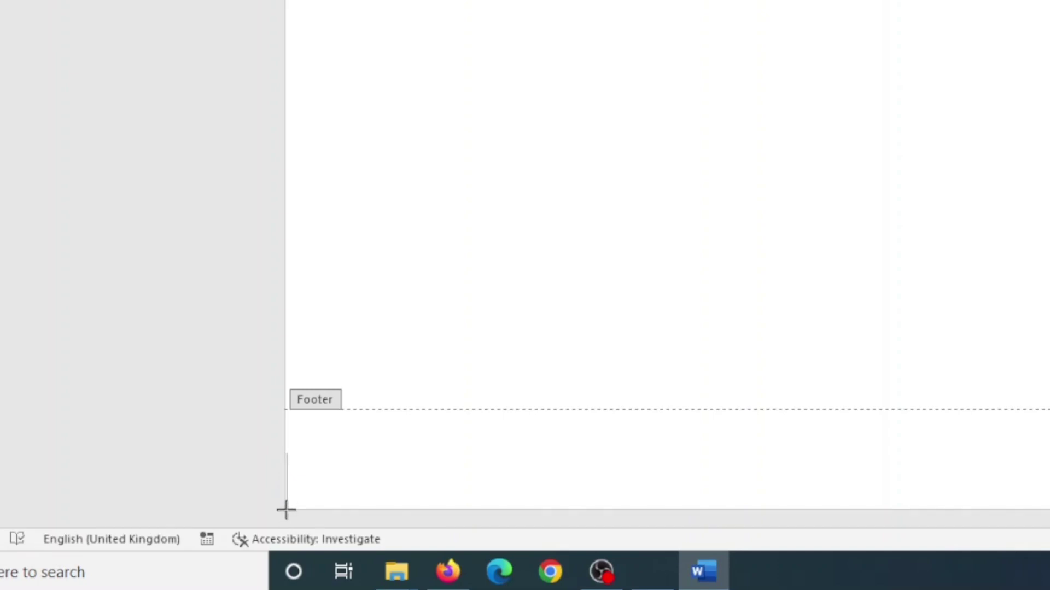
pyautogui.click(286, 511)
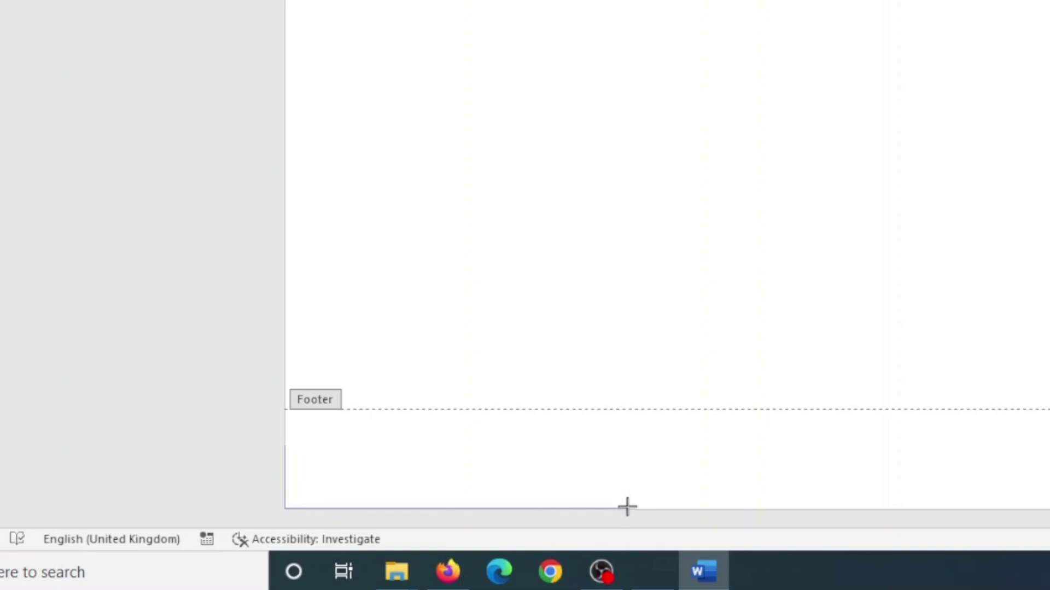
pyautogui.click(634, 507)
pyautogui.doubleClick(284, 442)
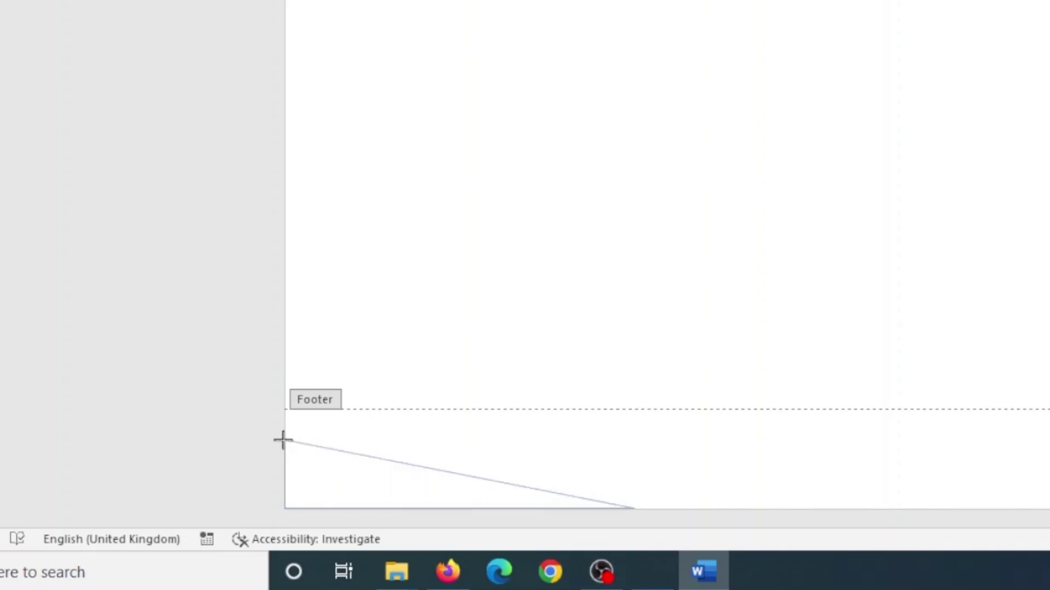
pyautogui.click(283, 442)
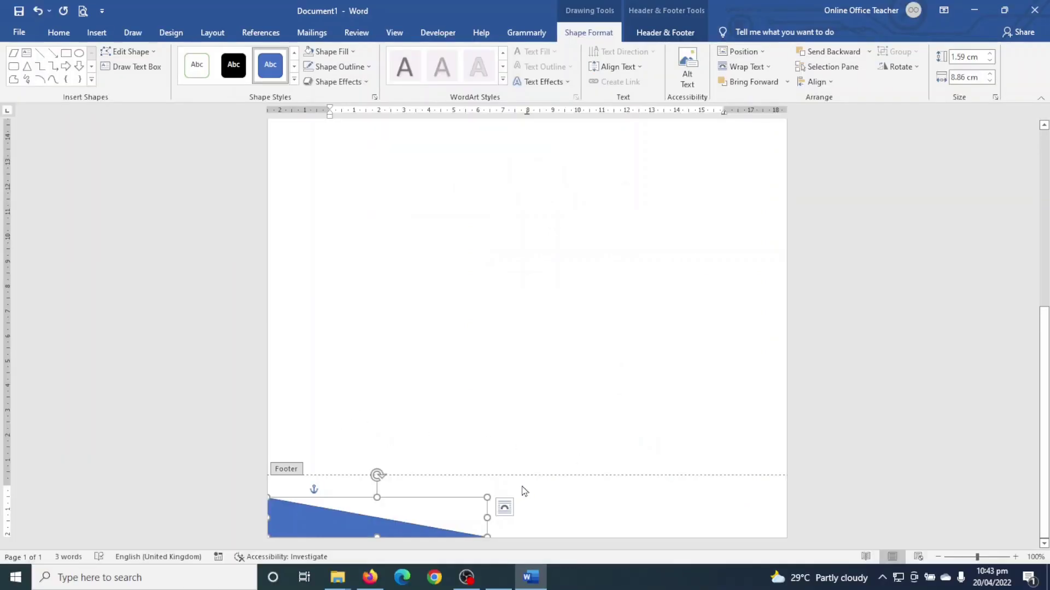
# - Fill the footer triangle with the recent teal colour
pyautogui.click(336, 51)
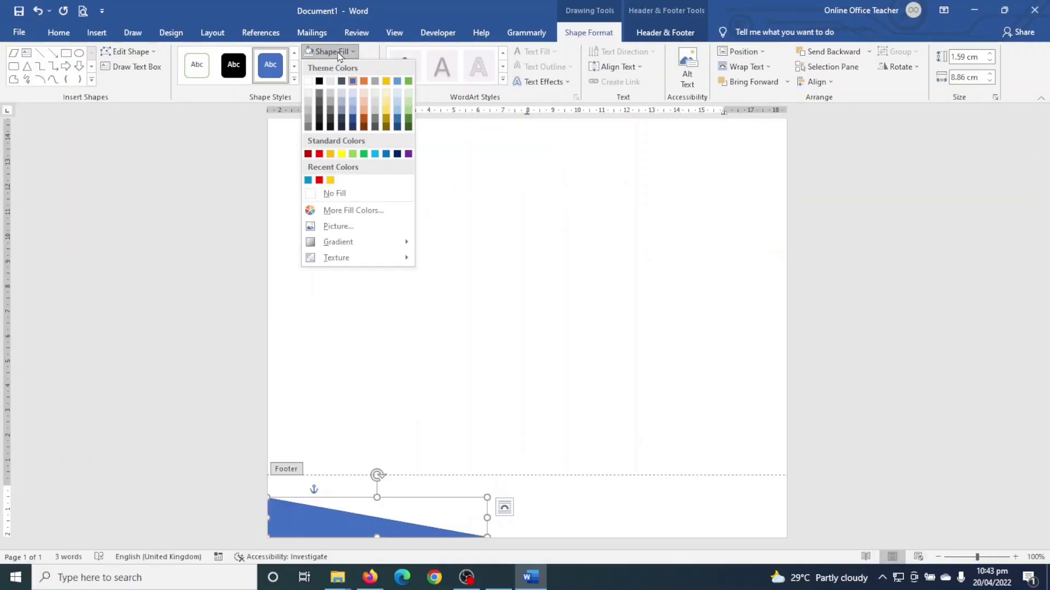
pyautogui.click(308, 180)
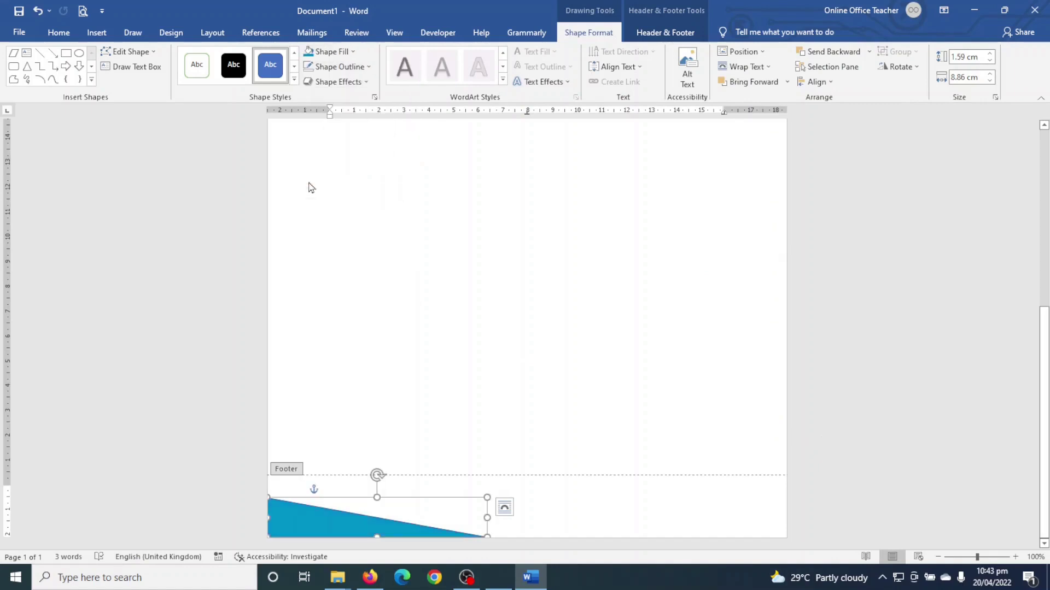
pyautogui.scroll(10, 709, 406)
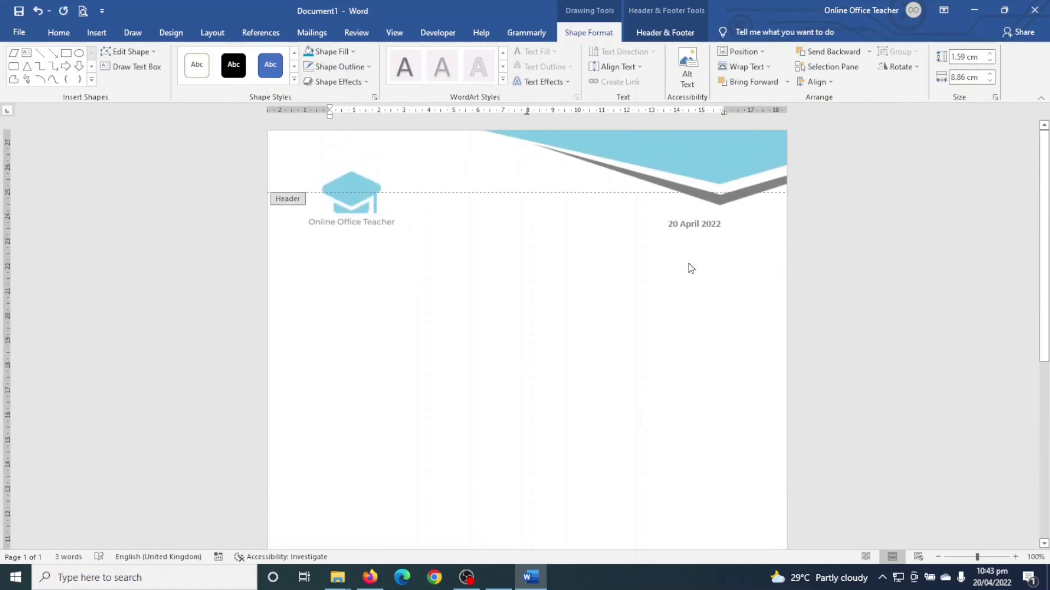
pyautogui.scroll(-5, 606, 379)
pyautogui.scroll(-3, 606, 378)
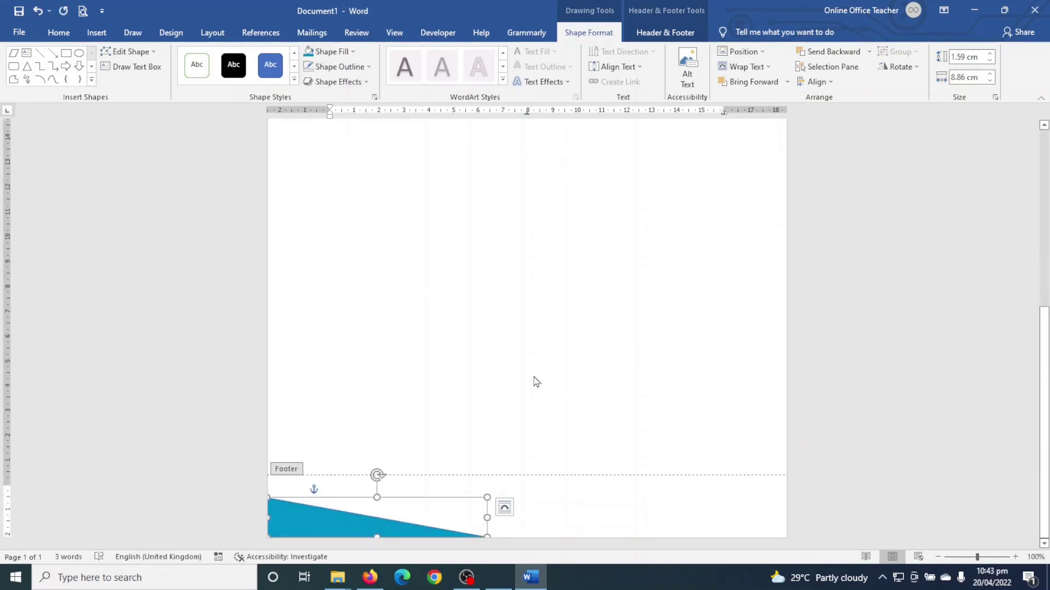
# - Remove the teal triangle's outline so it shows as a borderless wedge
pyautogui.click(331, 66)
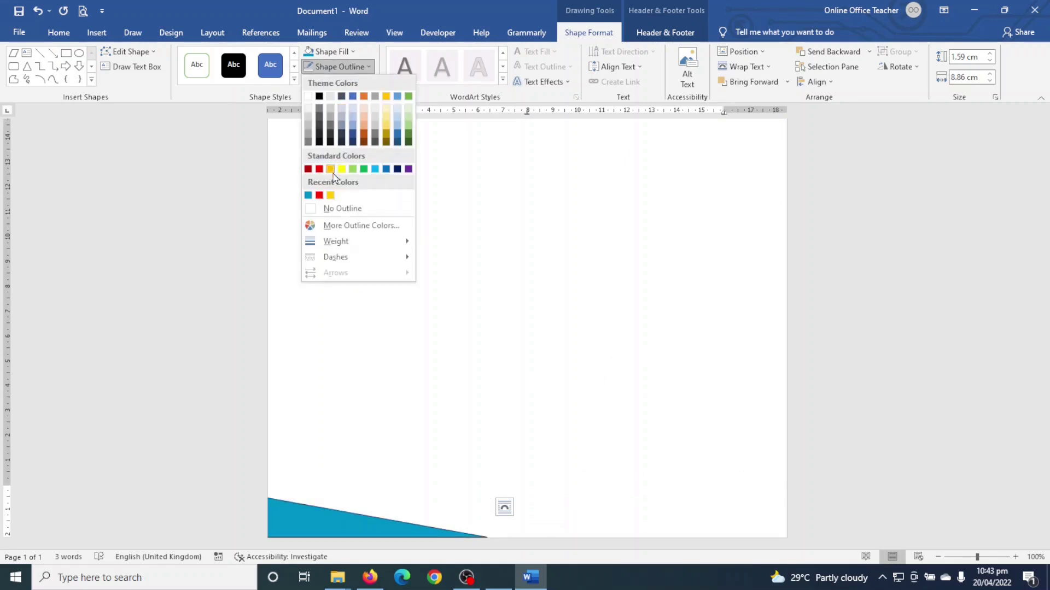
pyautogui.click(335, 208)
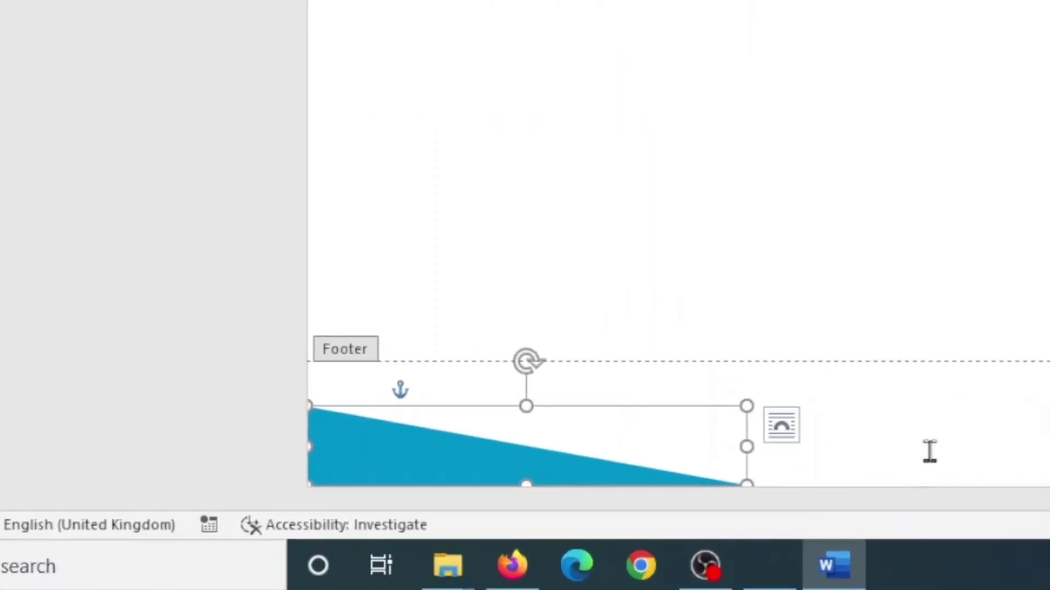
pyautogui.click(577, 519)
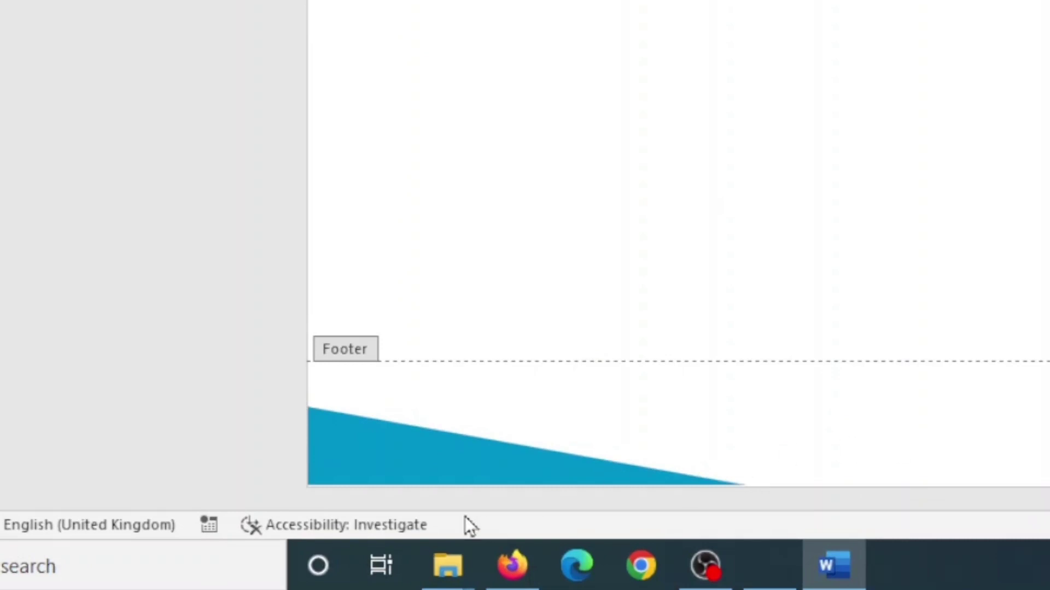
pyautogui.click(357, 460)
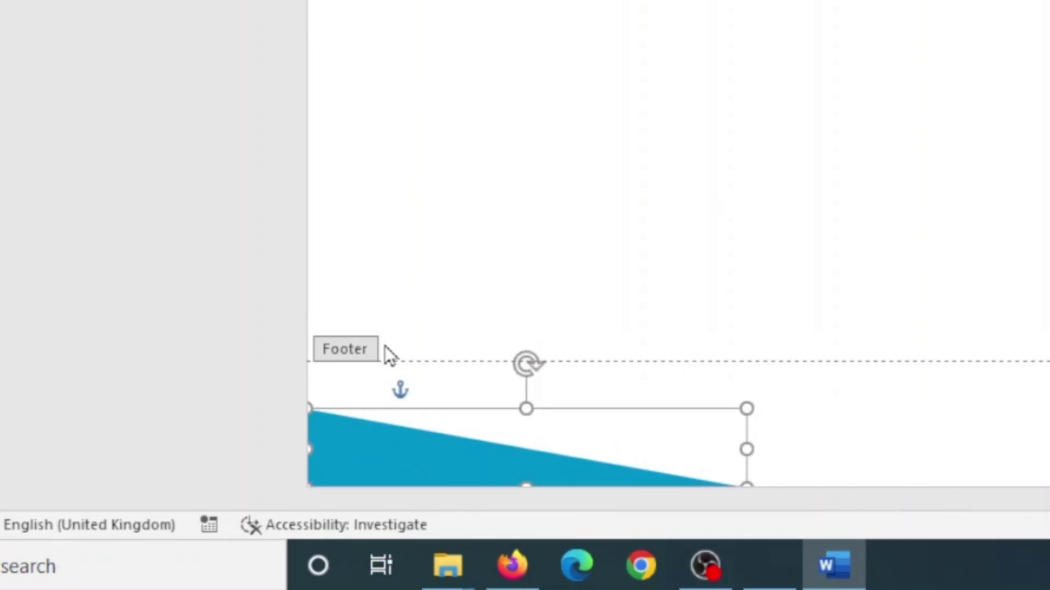
pyautogui.click(832, 461)
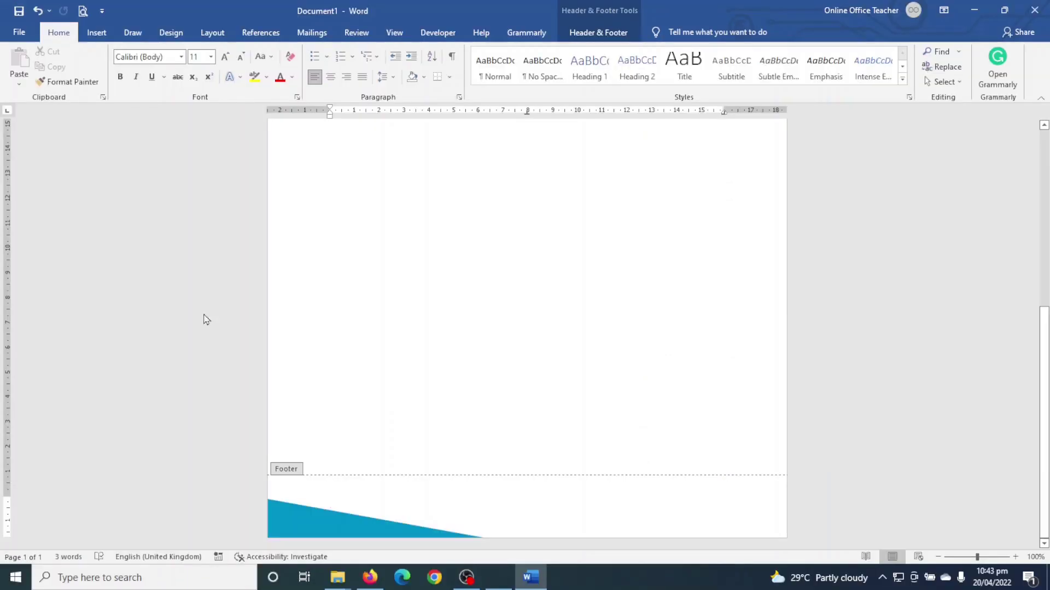
pyautogui.click(97, 33)
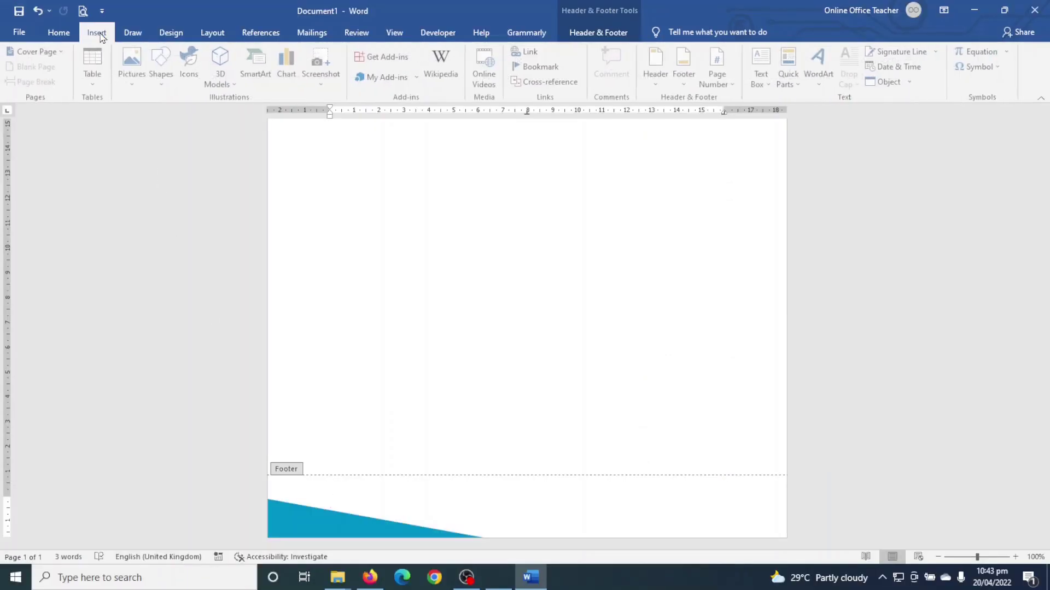
# - Draw a thin angled freeform sliver, about 1.75 cm by 5.95 cm, just above the teal triangle
pyautogui.click(159, 67)
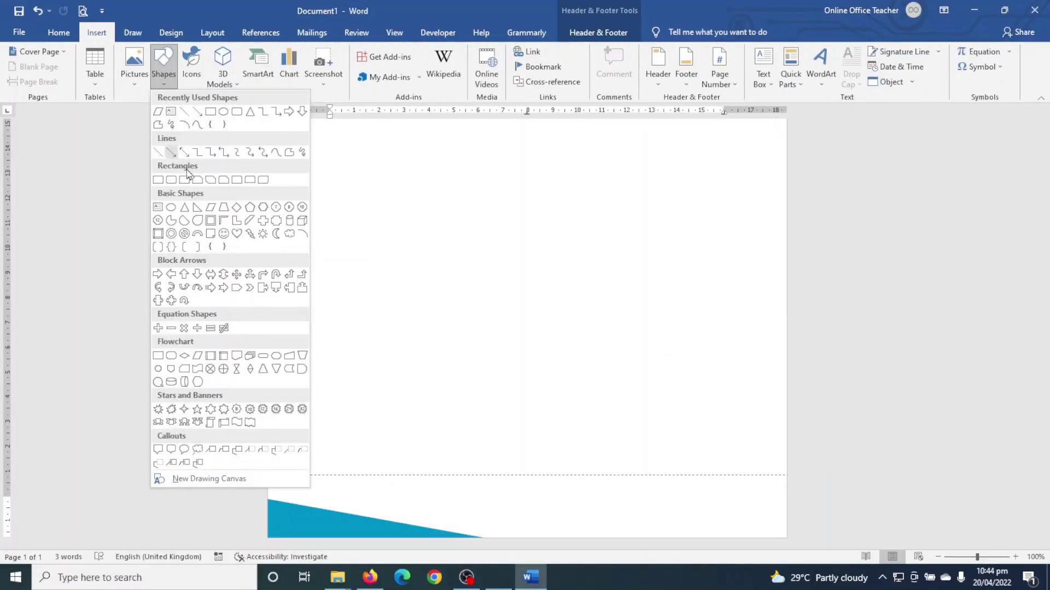
pyautogui.click(288, 153)
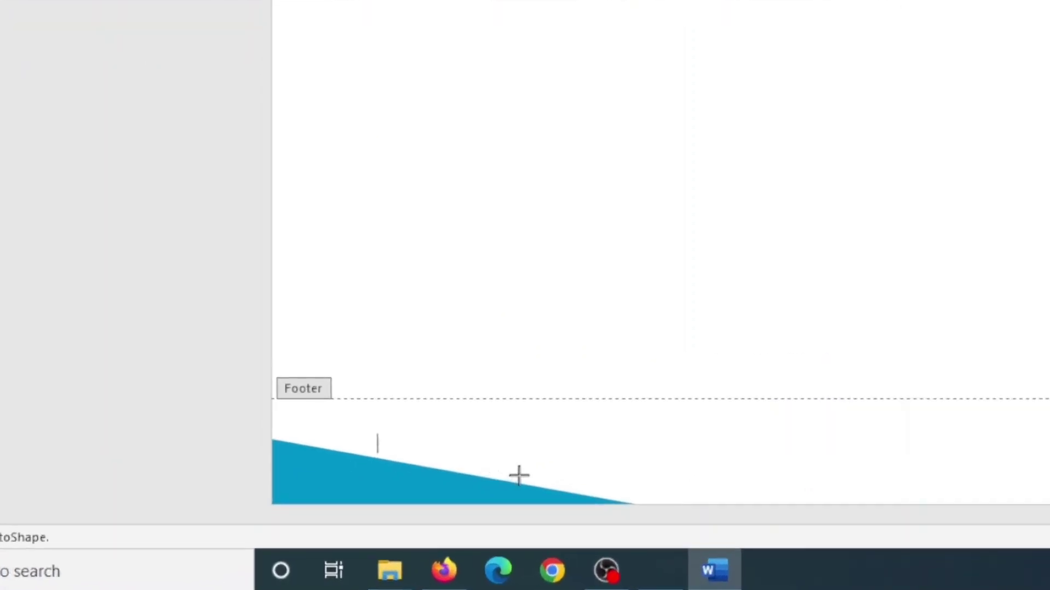
pyautogui.moveTo(520, 475); pyautogui.dragTo(268, 418)
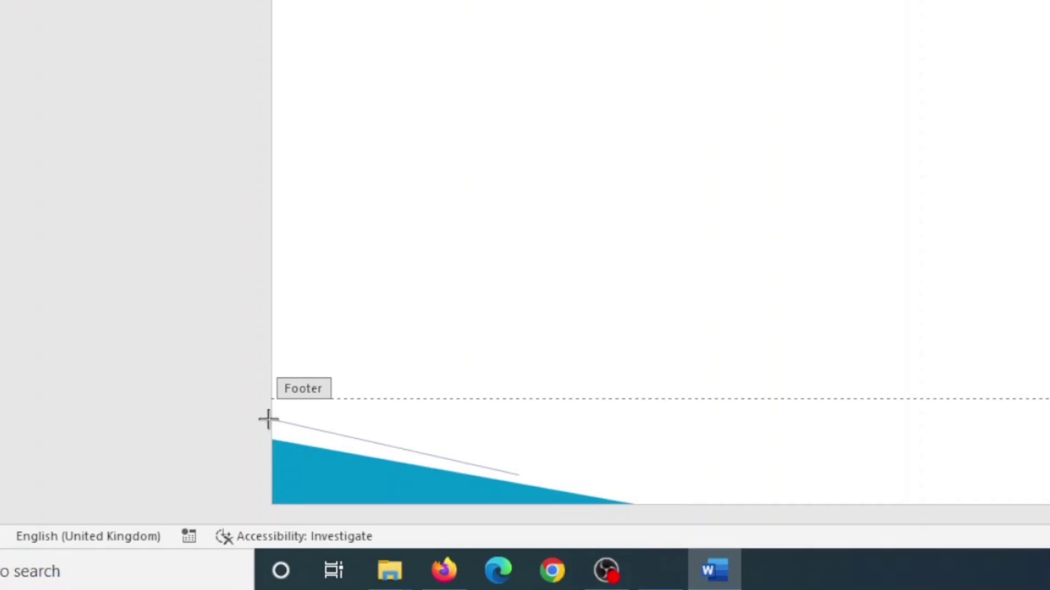
pyautogui.moveTo(268, 419); pyautogui.dragTo(270, 418)
pyautogui.click(271, 403)
pyautogui.click(524, 473)
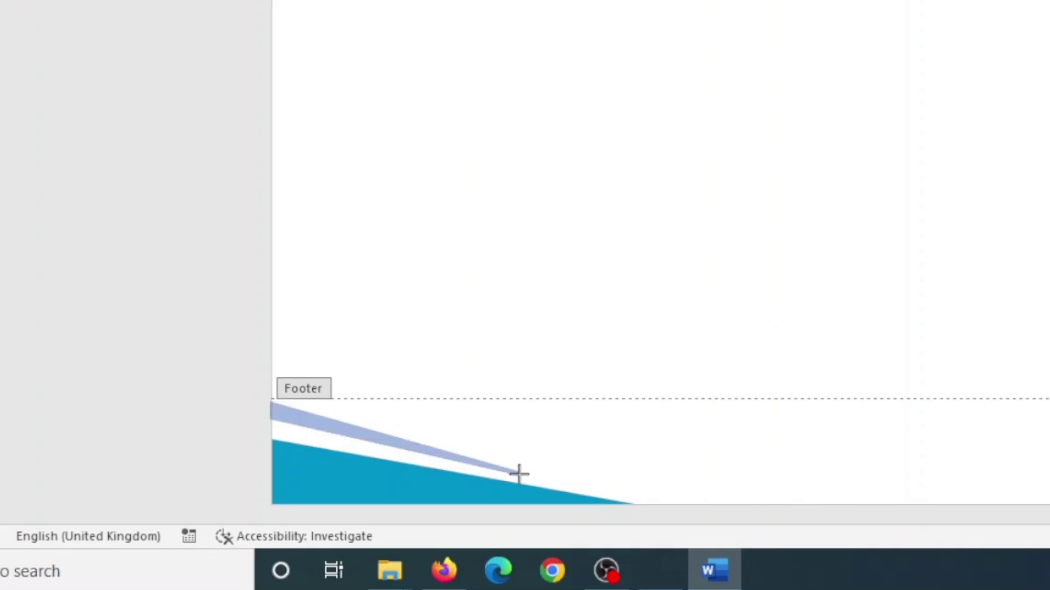
pyautogui.doubleClick(519, 474)
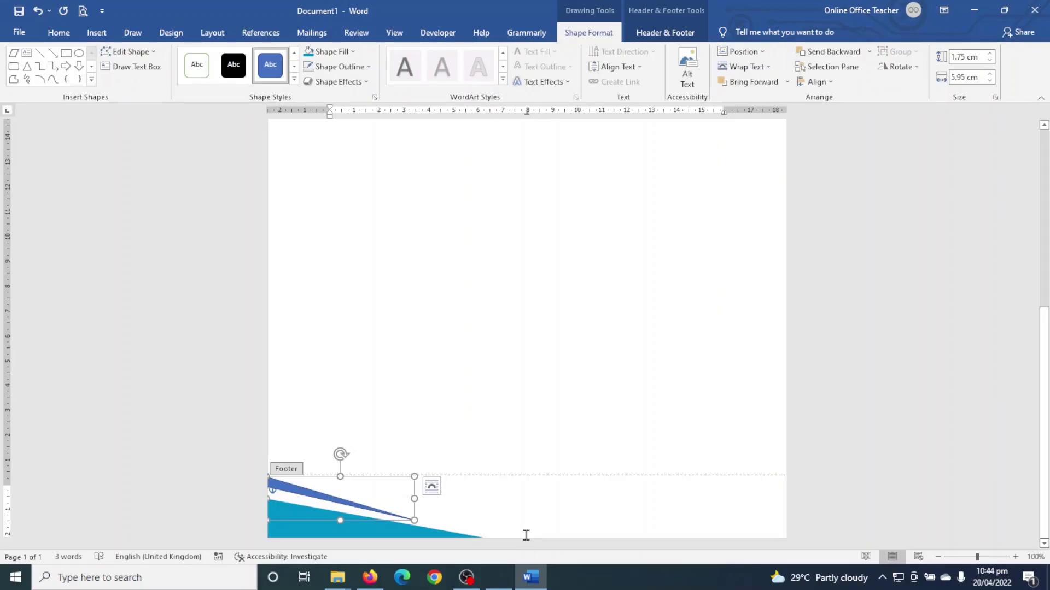
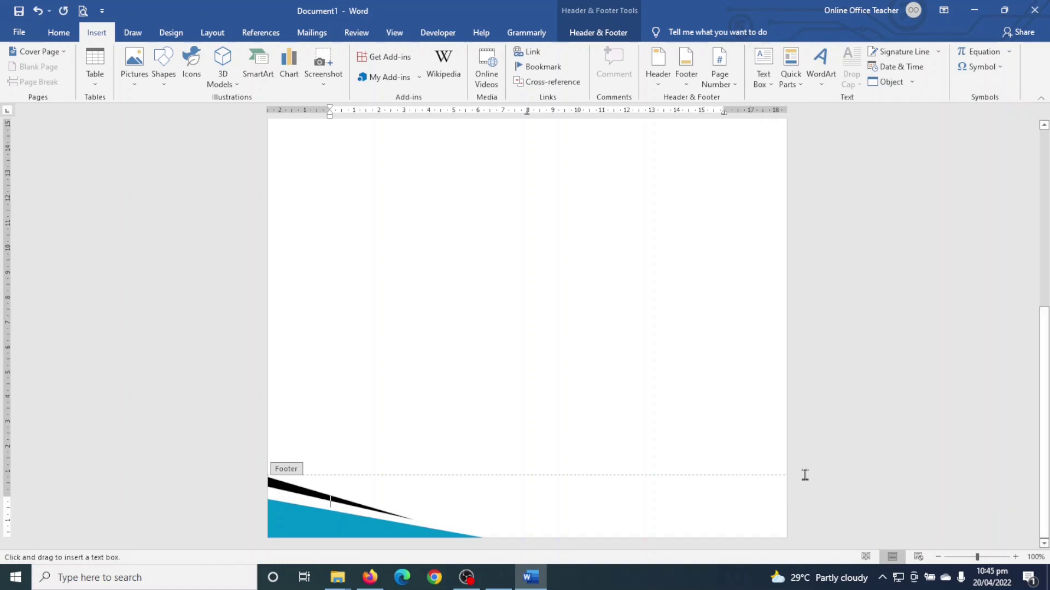
# - Draw a text box in the footer's lower right and type the address line
pyautogui.moveTo(628, 480); pyautogui.dragTo(771, 538)
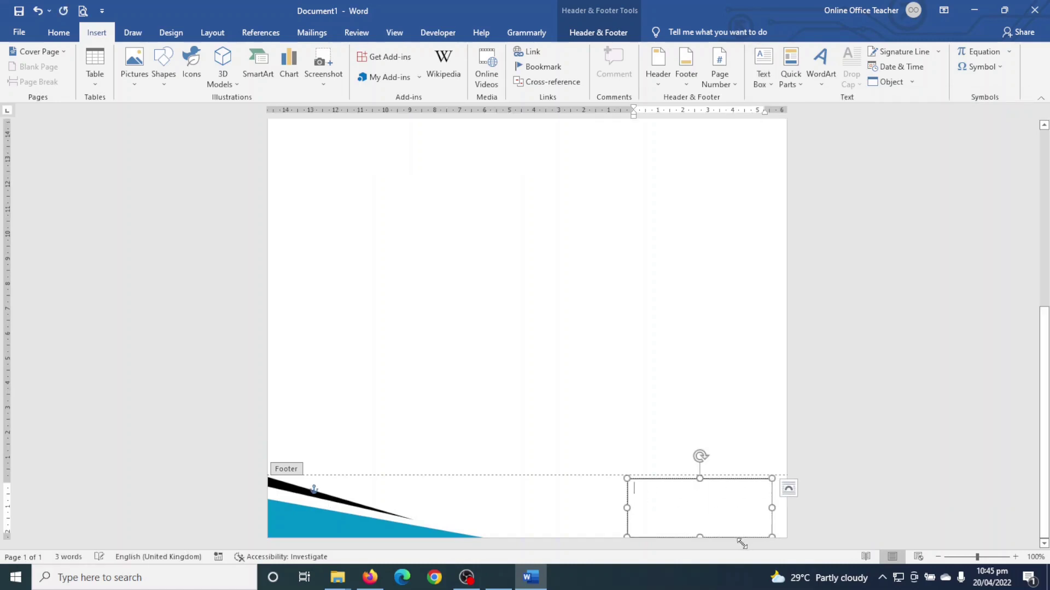
pyautogui.moveTo(648, 481); pyautogui.dragTo(628, 461)
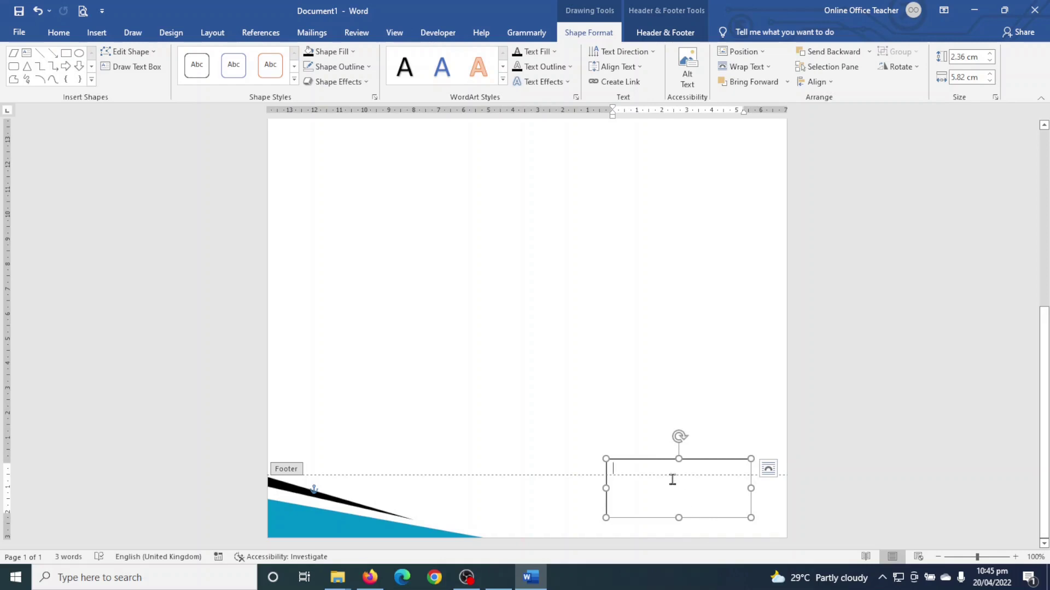
pyautogui.write('address: ')
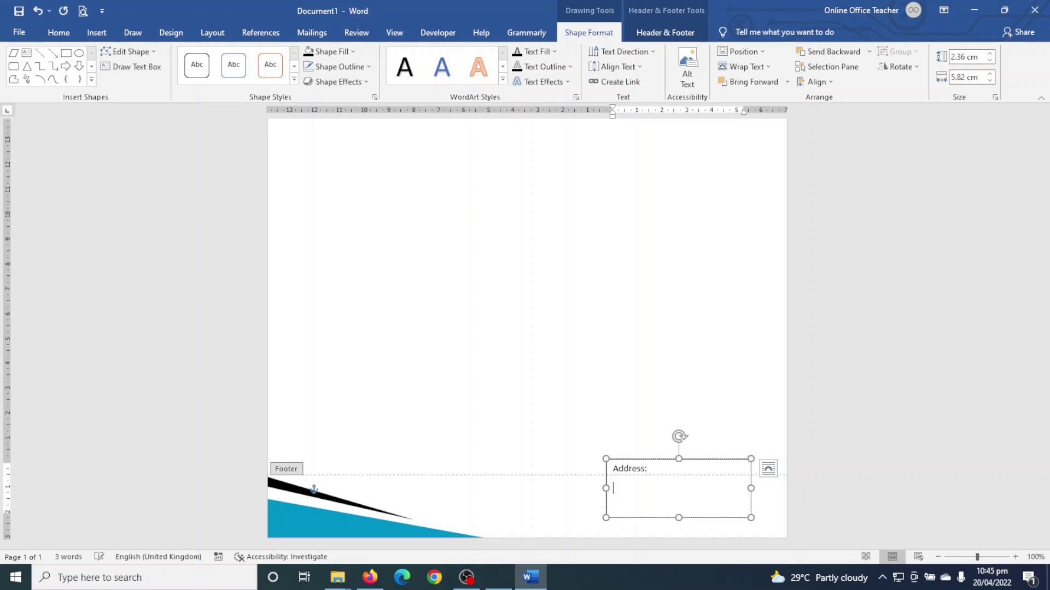
pyautogui.press('Return')
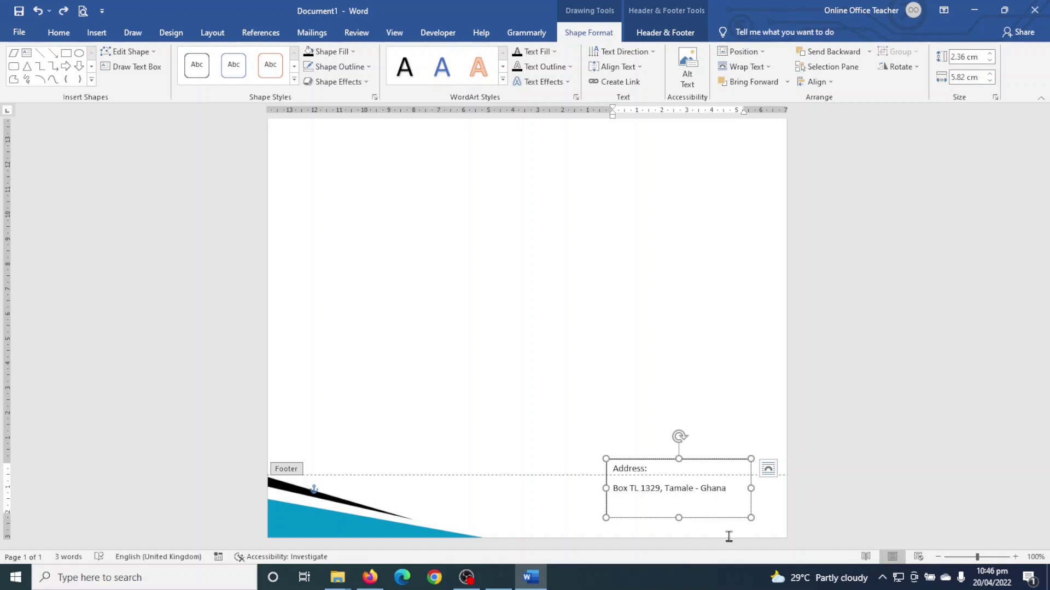
# - Add the phone and email lines, making the box taller to fit them
pyautogui.write('phone: 0123456')
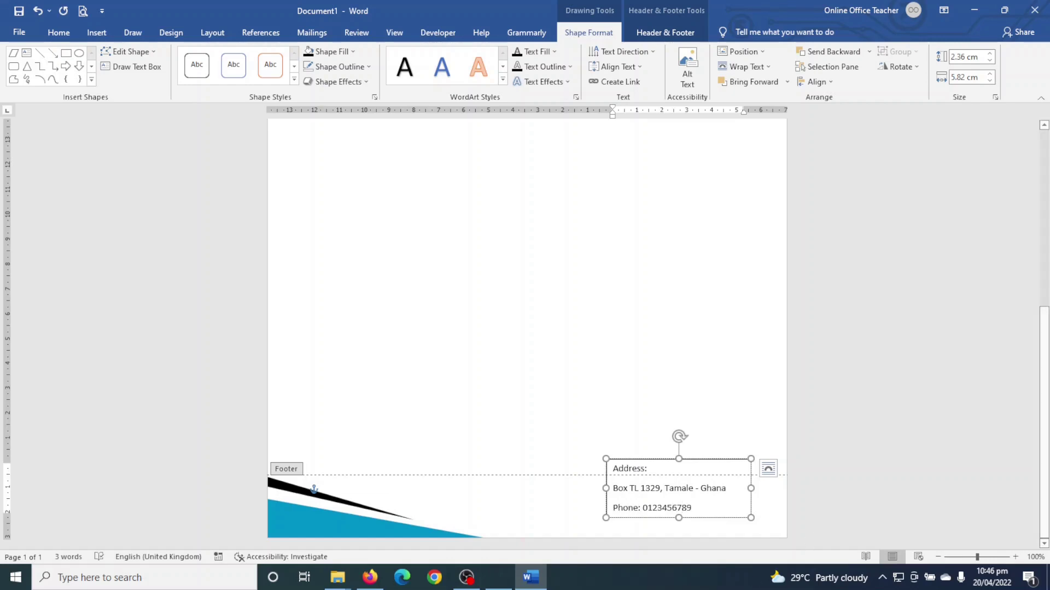
pyautogui.moveTo(681, 462); pyautogui.dragTo(681, 403)
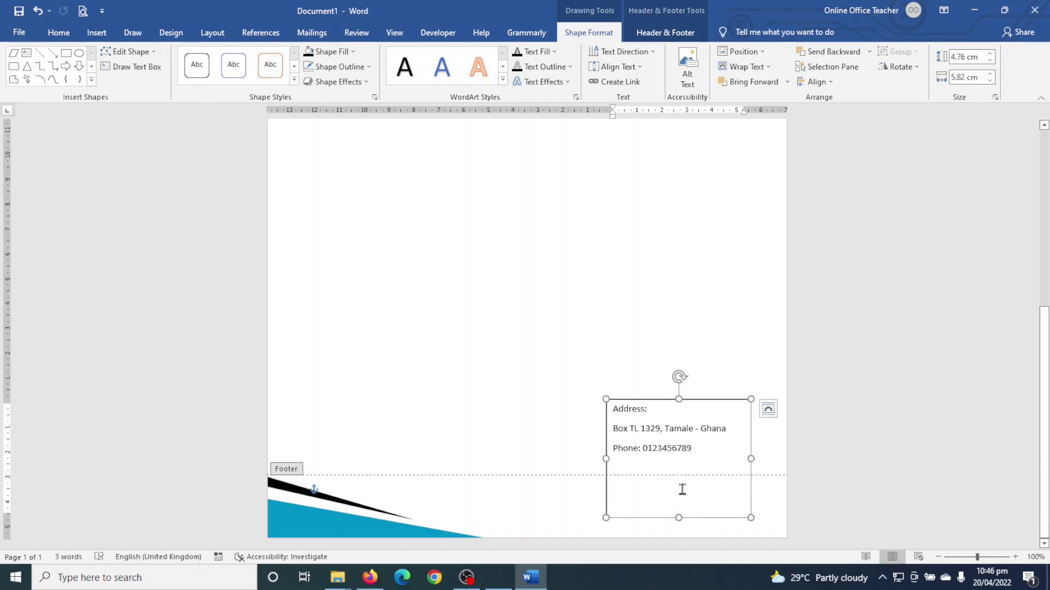
pyautogui.write('email: info@x')
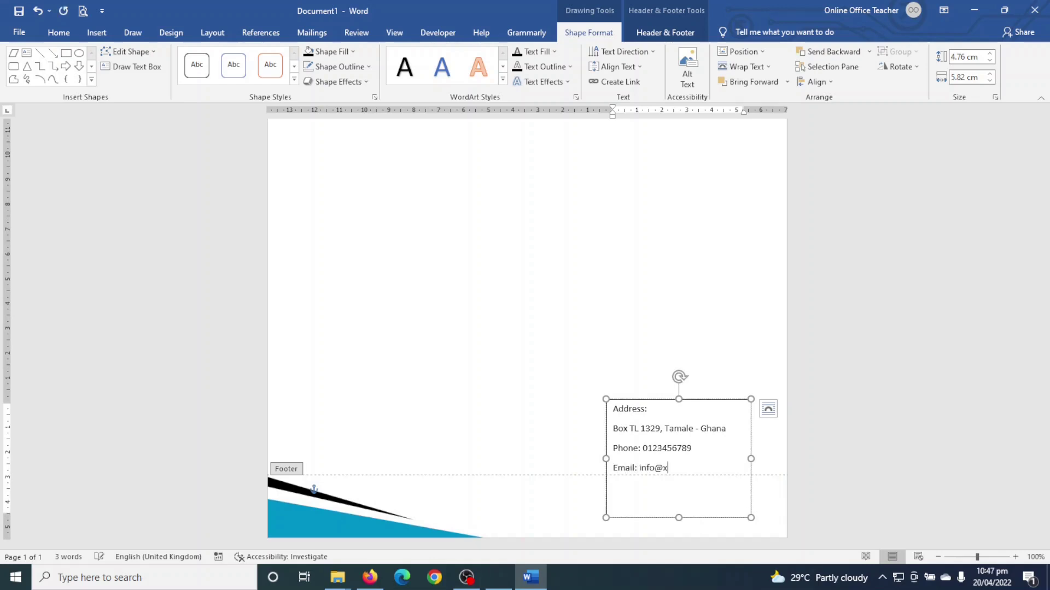
pyautogui.press('BackSpace')
pyautogui.write('example.com')
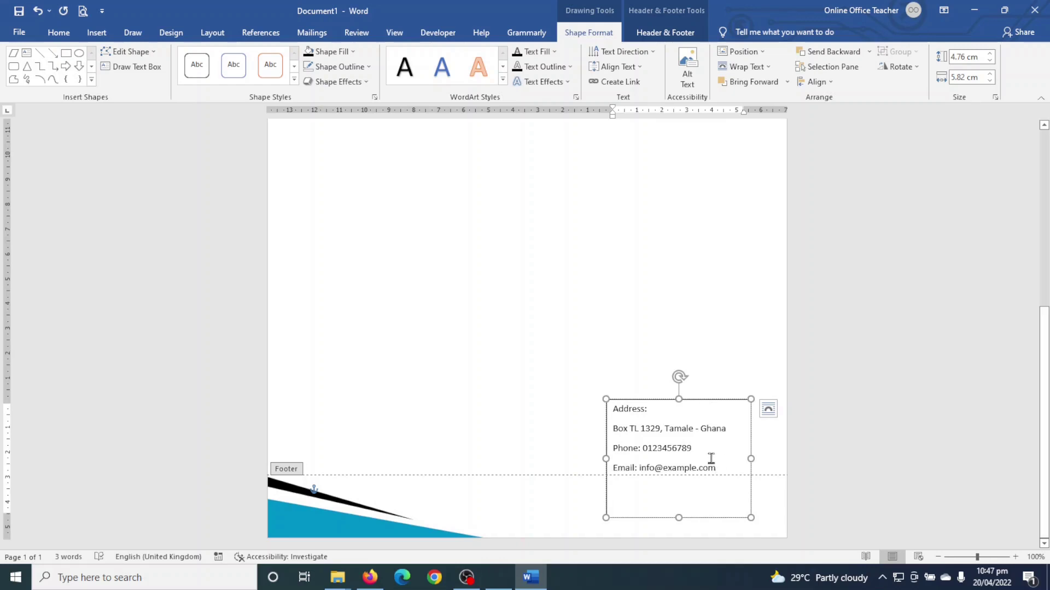
# - Bold the Address:, Phone: and Email: labels and shrink the box to 3.25 cm tall
pyautogui.click(650, 410)
pyautogui.moveTo(651, 409); pyautogui.dragTo(613, 410)
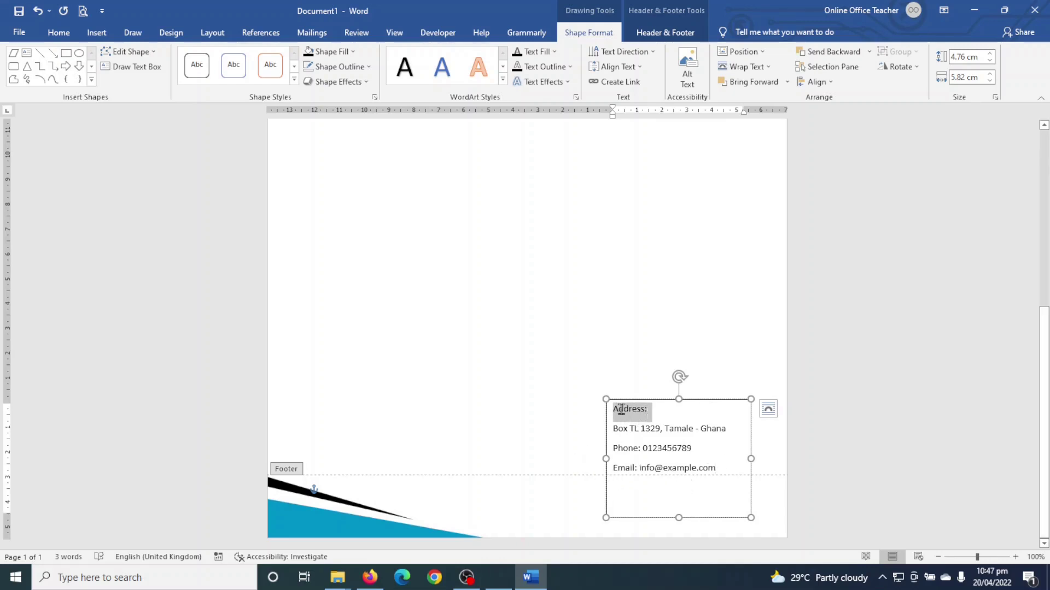
pyautogui.click(624, 386)
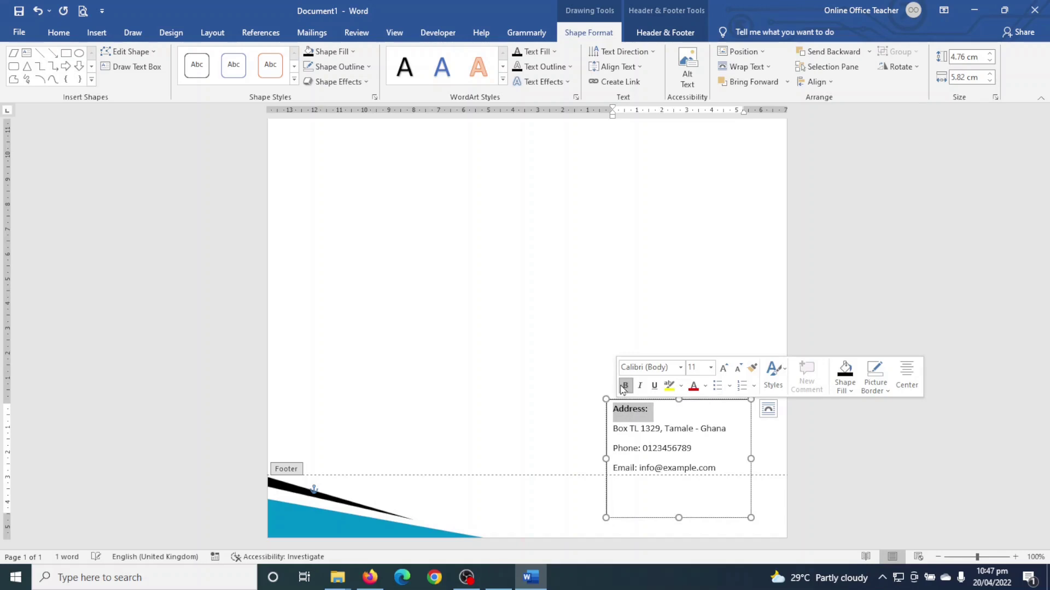
pyautogui.moveTo(612, 449); pyautogui.dragTo(642, 450)
pyautogui.click(650, 429)
pyautogui.moveTo(612, 468); pyautogui.dragTo(638, 468)
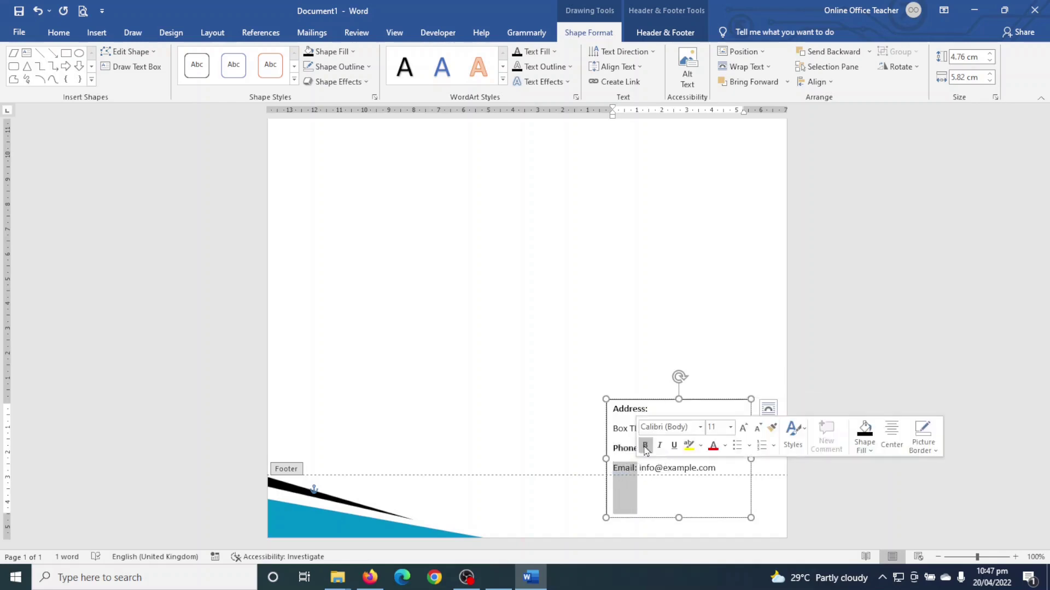
pyautogui.click(645, 447)
pyautogui.click(656, 495)
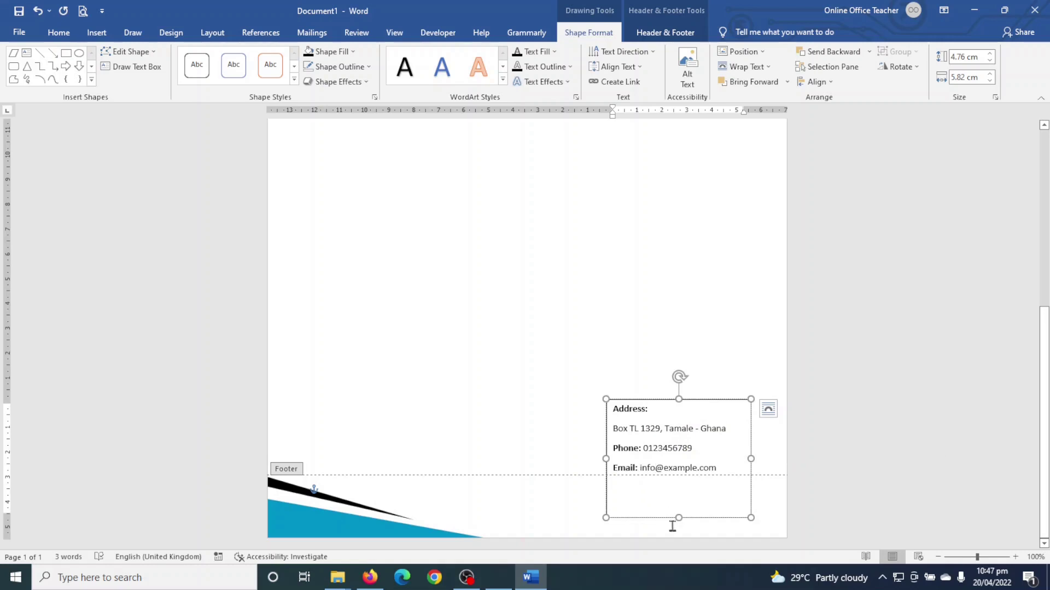
pyautogui.moveTo(678, 517); pyautogui.dragTo(678, 481)
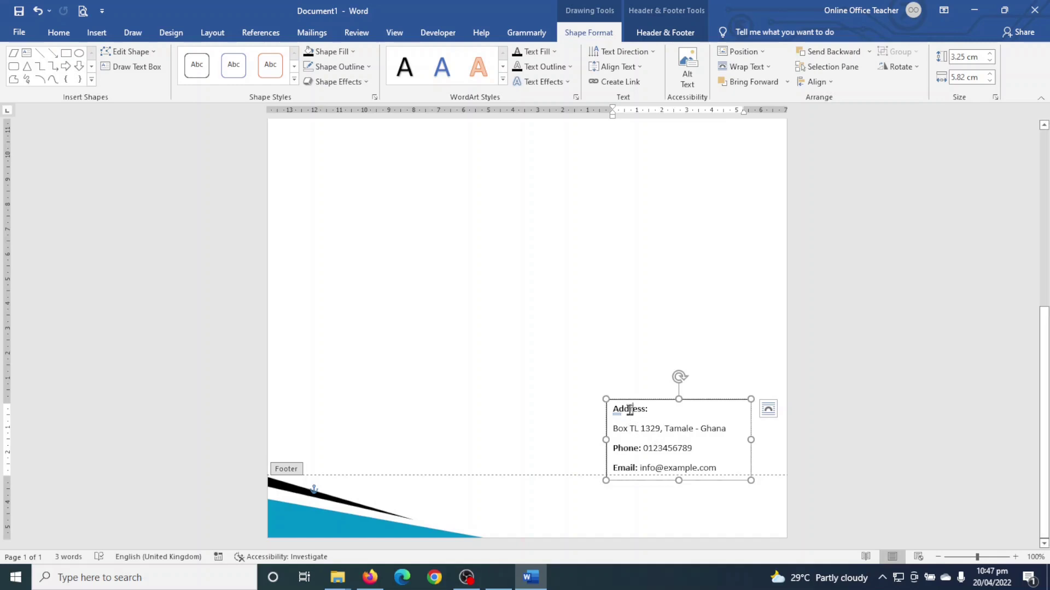
# - Set the Address: paragraph to 0 pt spacing after and Single line spacing
pyautogui.click(629, 408)
pyautogui.click(59, 32)
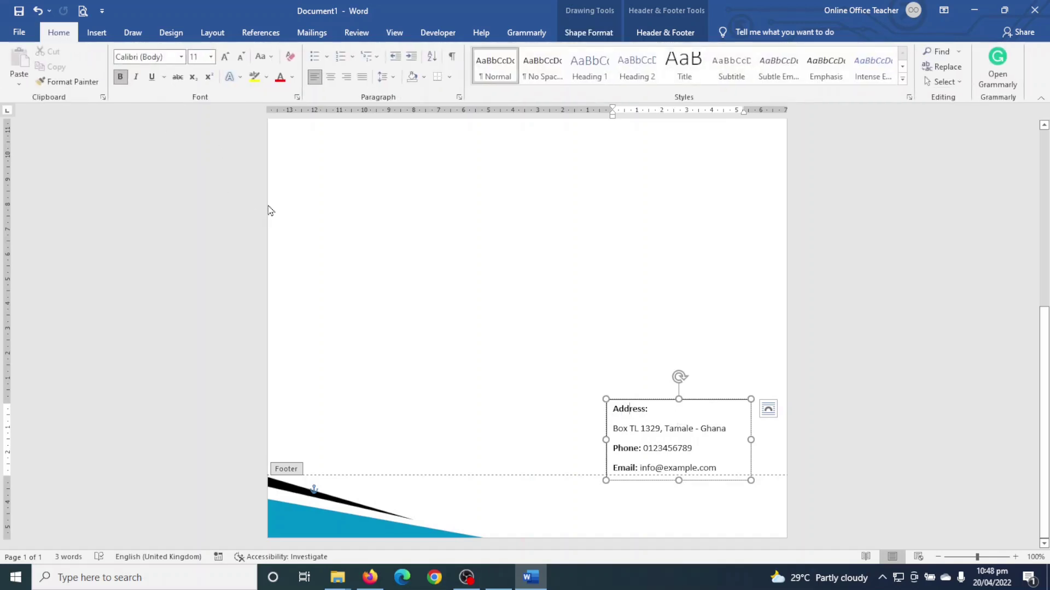
pyautogui.click(389, 79)
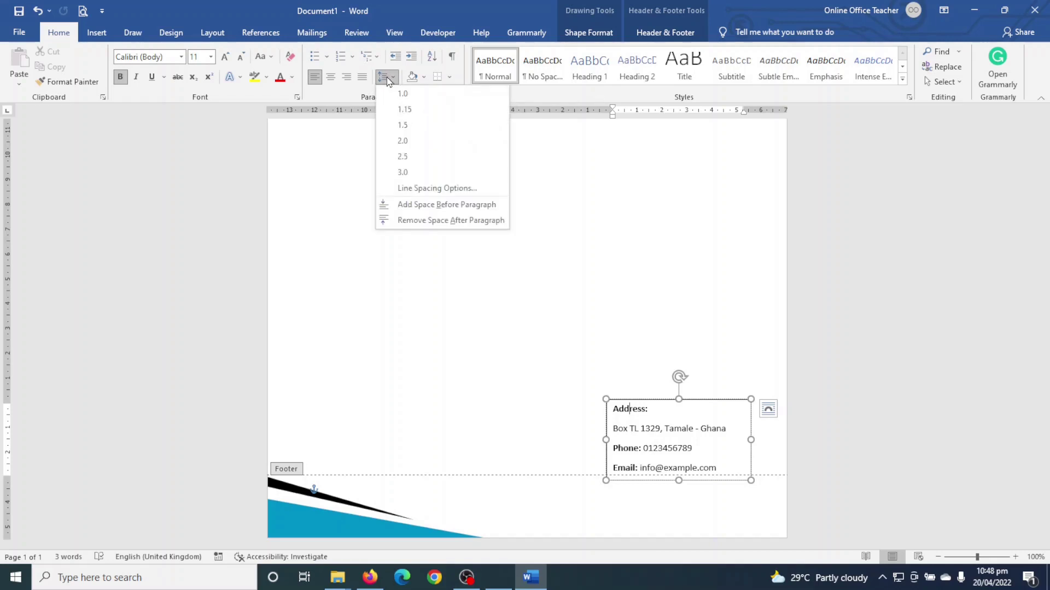
pyautogui.click(438, 189)
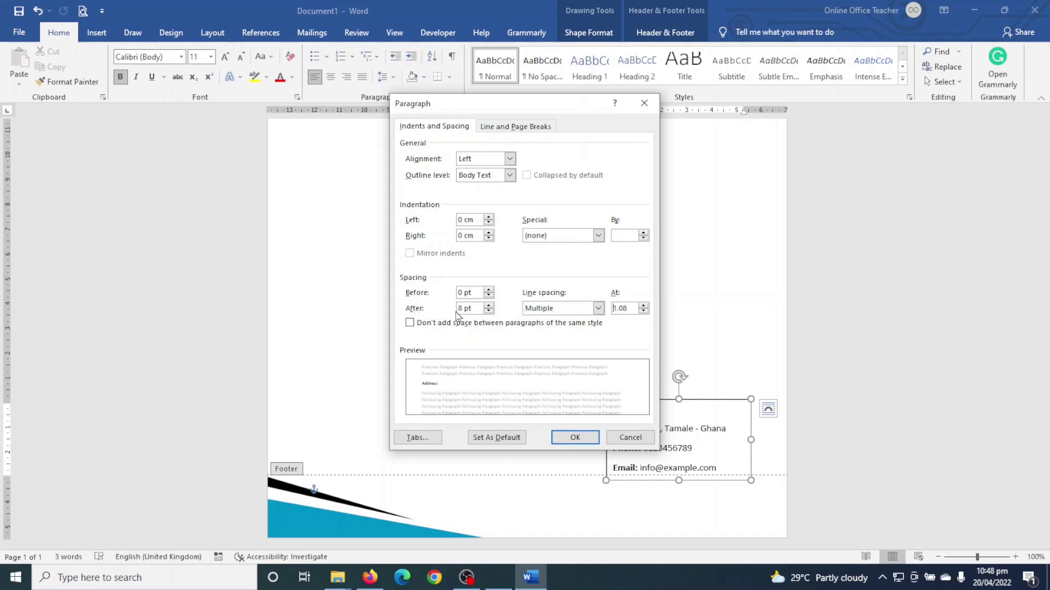
pyautogui.click(489, 311)
pyautogui.click(489, 311)
pyautogui.click(489, 311)
pyautogui.click(488, 308)
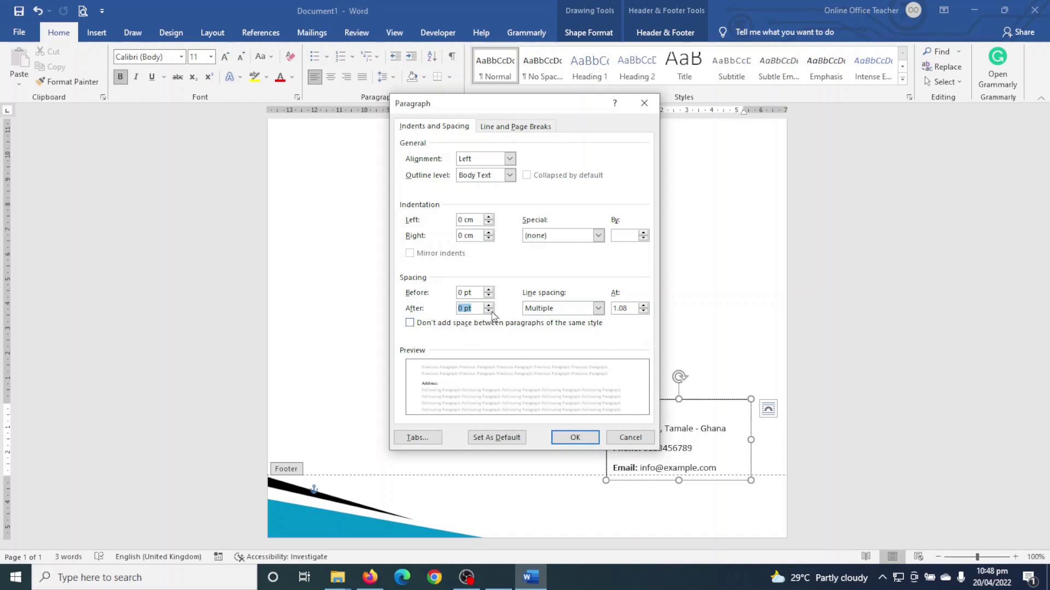
pyautogui.click(598, 309)
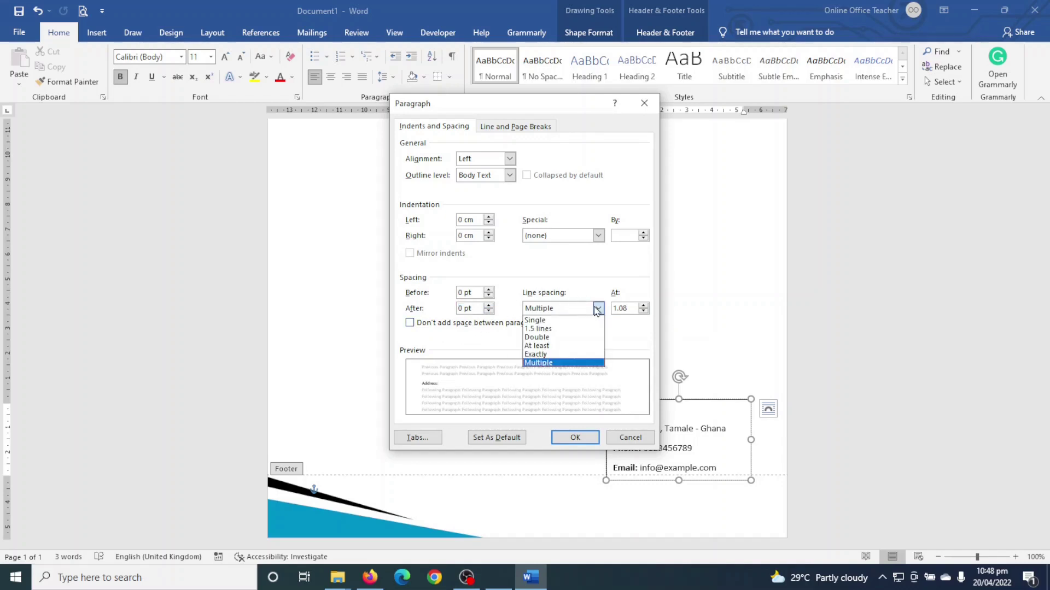
pyautogui.click(545, 323)
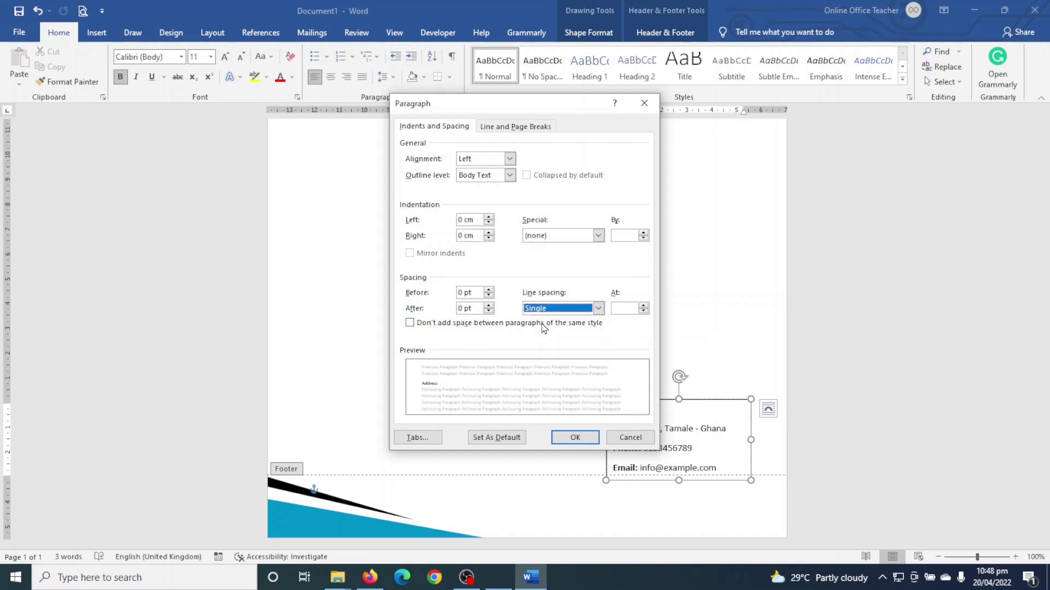
pyautogui.click(568, 437)
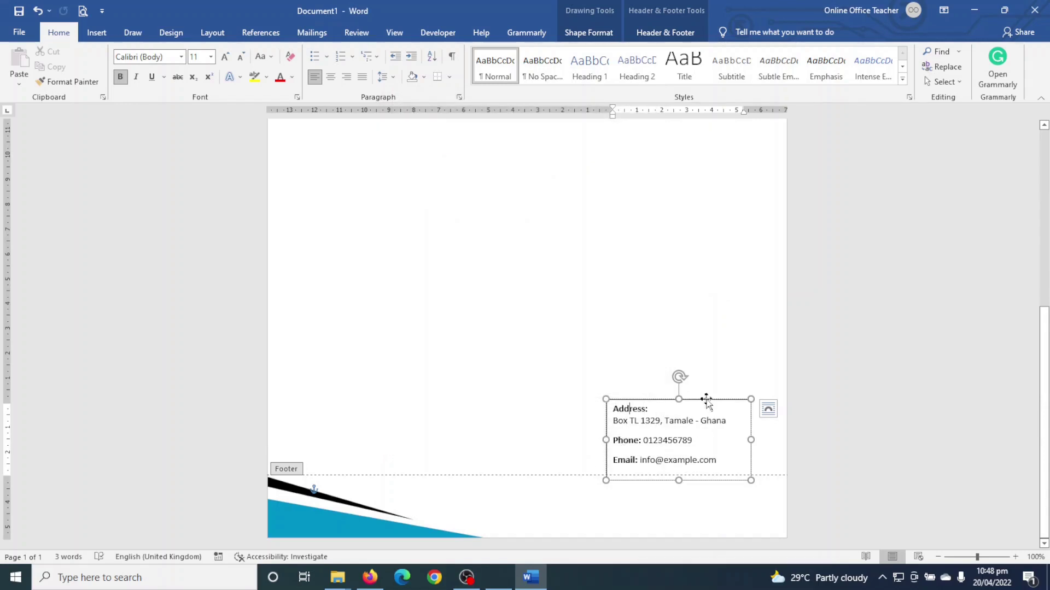
# - Nudge the contact box down and give it No Fill and No Outline
pyautogui.moveTo(706, 410); pyautogui.dragTo(714, 452)
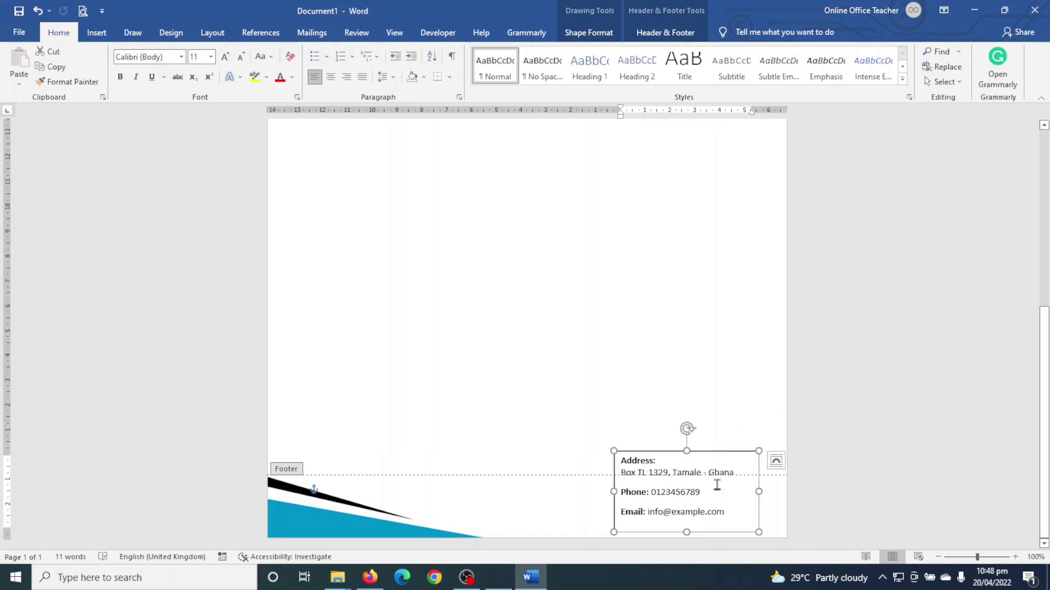
pyautogui.click(581, 34)
pyautogui.click(353, 52)
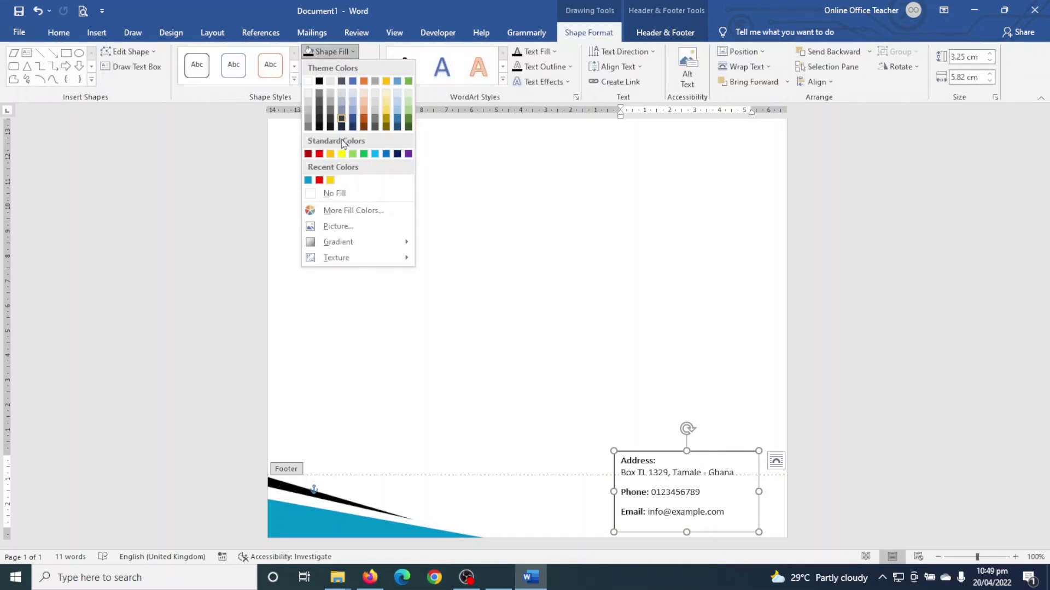
pyautogui.click(331, 194)
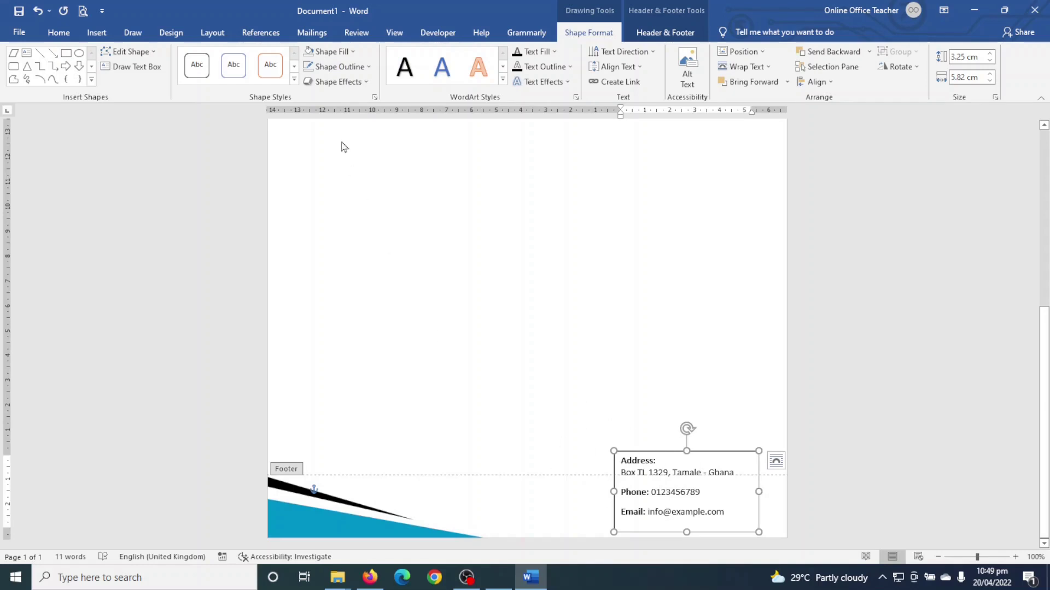
pyautogui.click(355, 68)
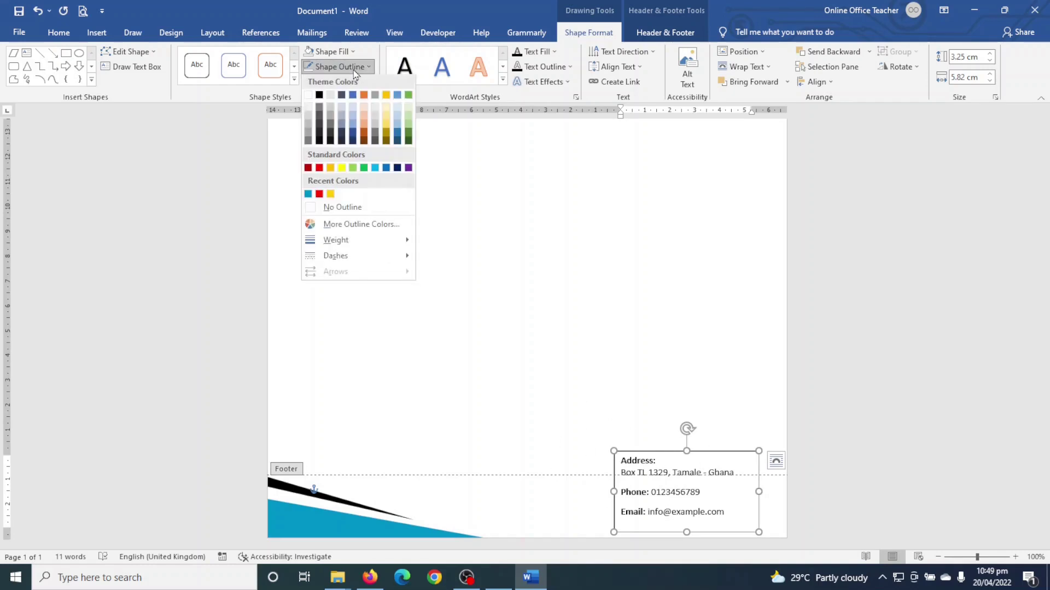
pyautogui.click(350, 208)
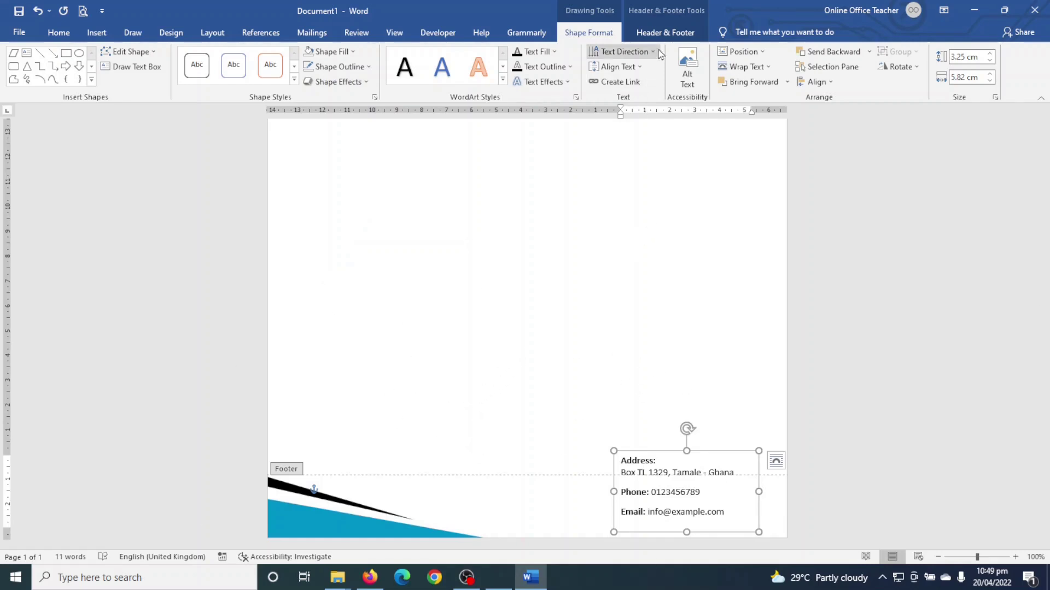
# - Close Header and Footer to return to the page body
pyautogui.click(646, 36)
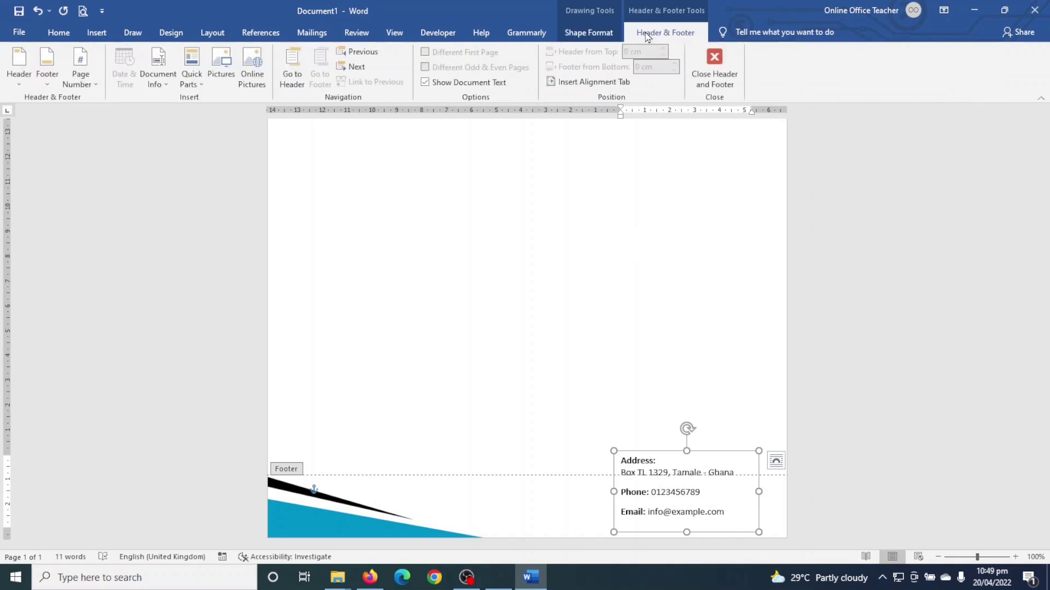
pyautogui.click(714, 65)
pyautogui.scroll(-8, 676, 358)
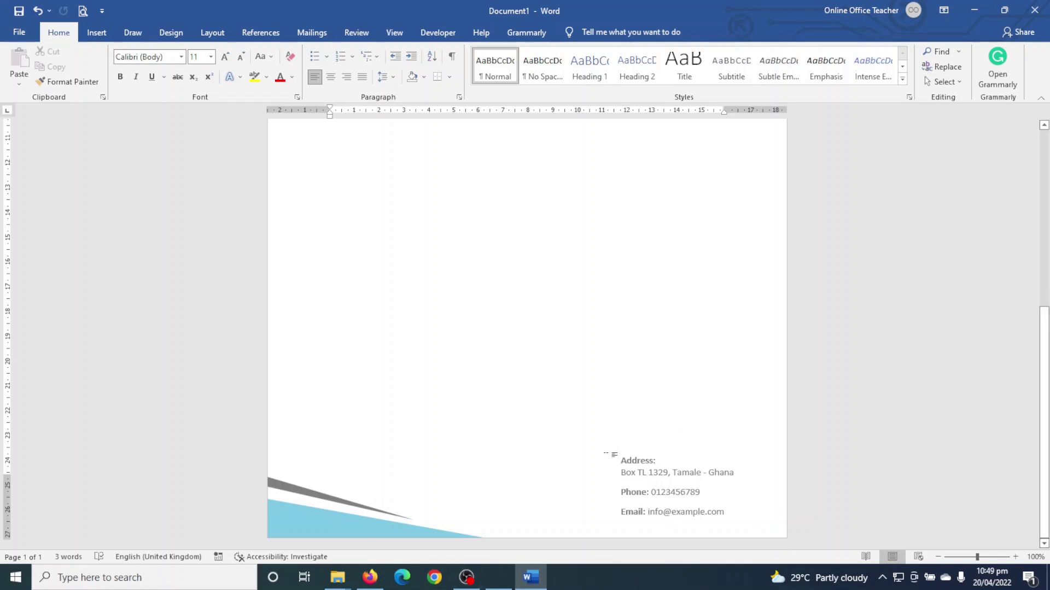
# - Return to the page top, delete the stray characters, and switch to the Insert tab
pyautogui.scroll(8, 754, 405)
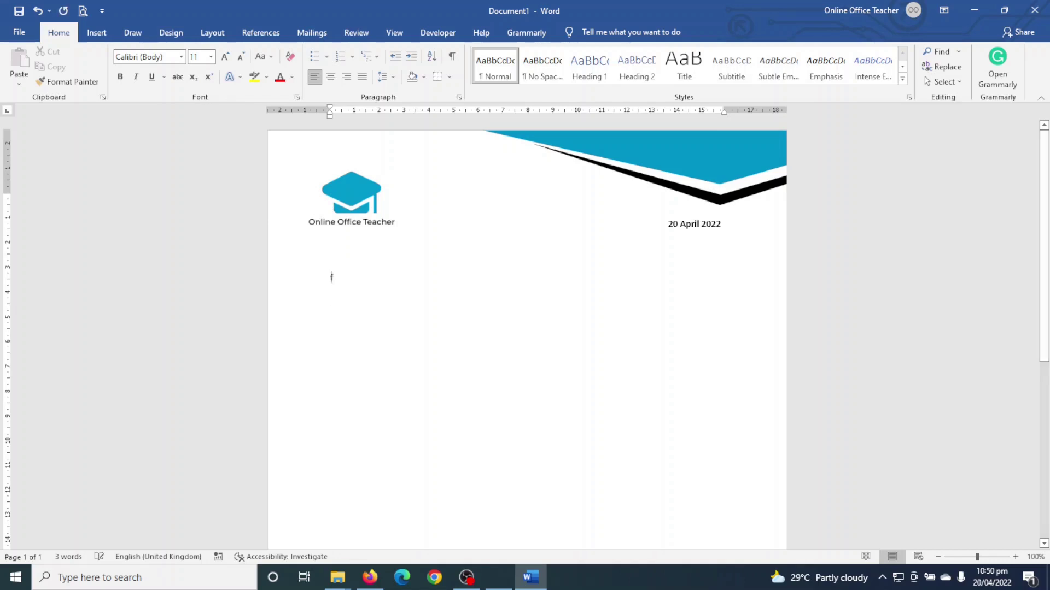
pyautogui.write('fhgfhgn')
pyautogui.press('BackSpace')
pyautogui.press('BackSpace')
pyautogui.press('BackSpace')
pyautogui.click(95, 34)
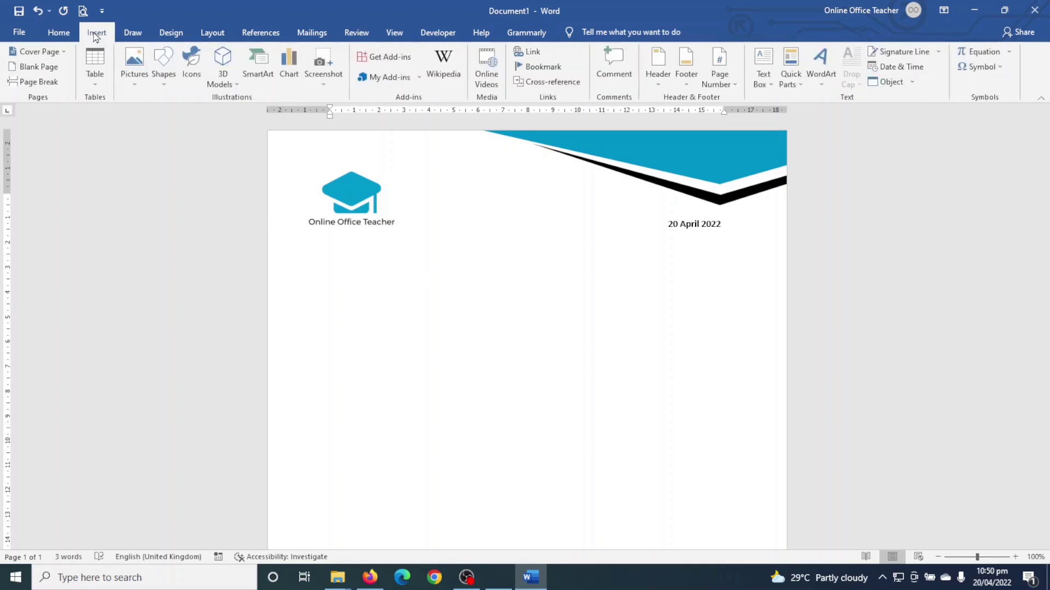
# - Draw a large custom text box below the logo and date
pyautogui.click(764, 64)
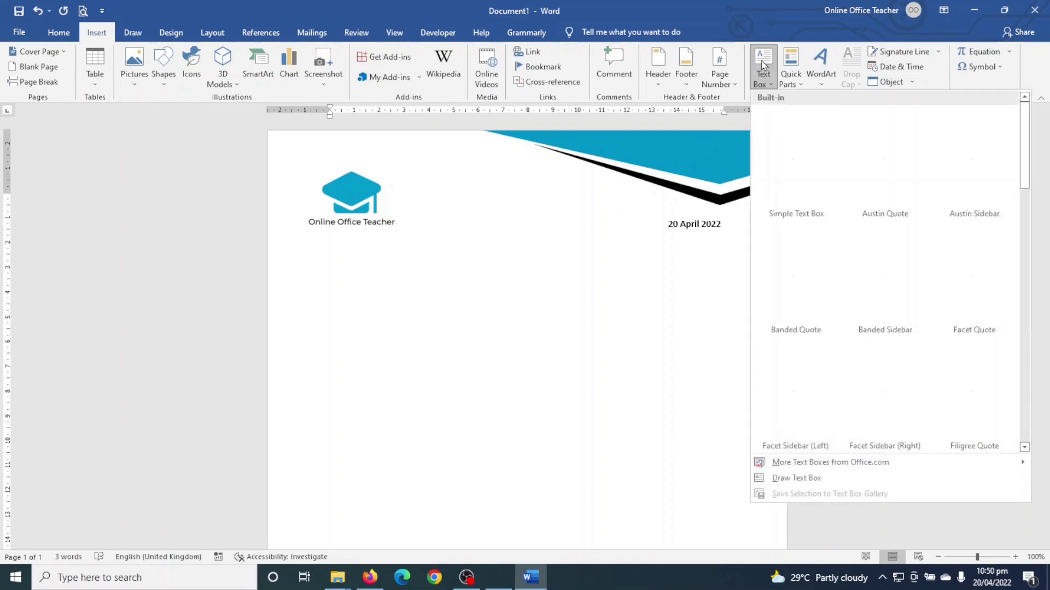
pyautogui.click(798, 479)
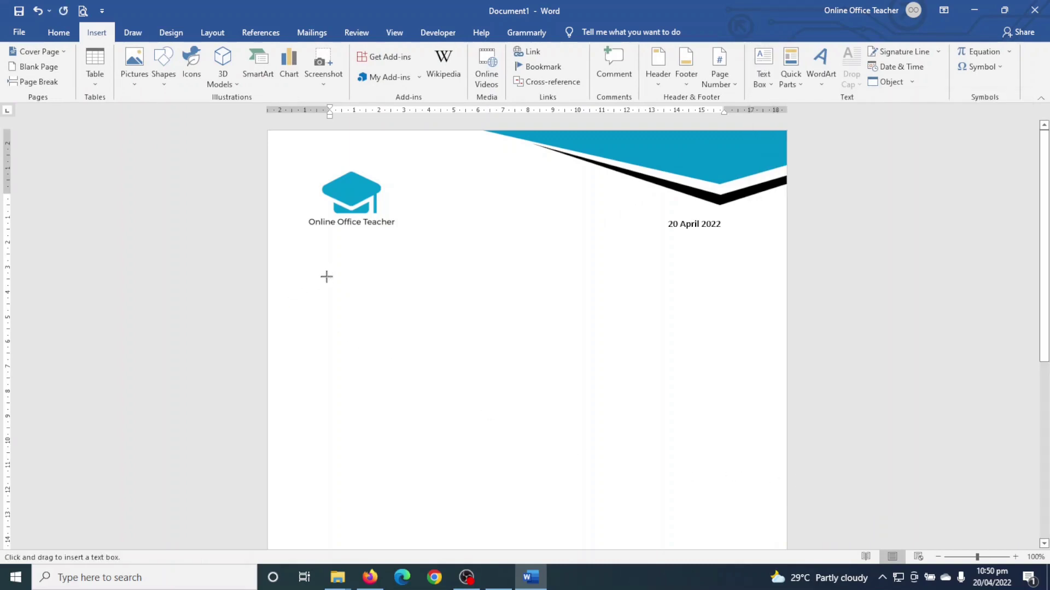
pyautogui.moveTo(327, 281); pyautogui.dragTo(726, 528)
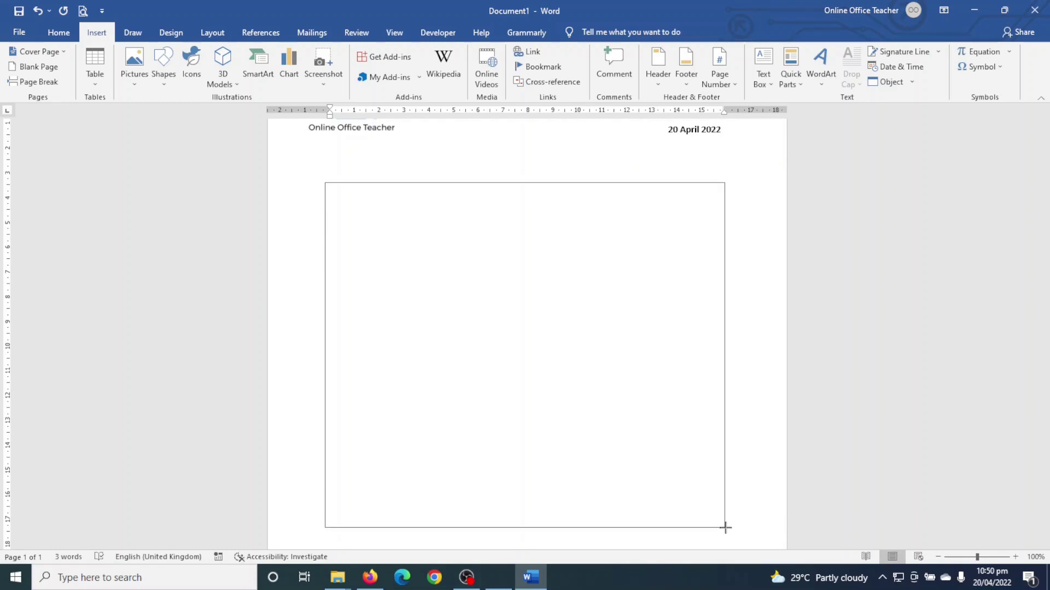
pyautogui.moveTo(725, 528); pyautogui.dragTo(725, 527)
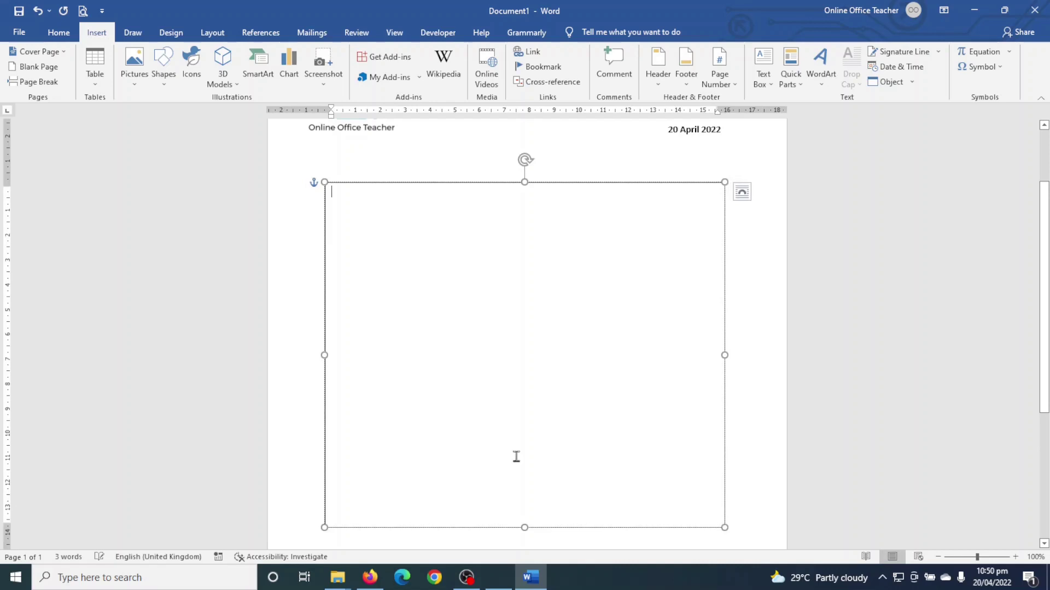
# - Stretch the letter text box down toward the page bottom and review its contents
pyautogui.scroll(-5, 441, 415)
pyautogui.moveTo(524, 295); pyautogui.dragTo(523, 441)
pyautogui.scroll(6, 513, 394)
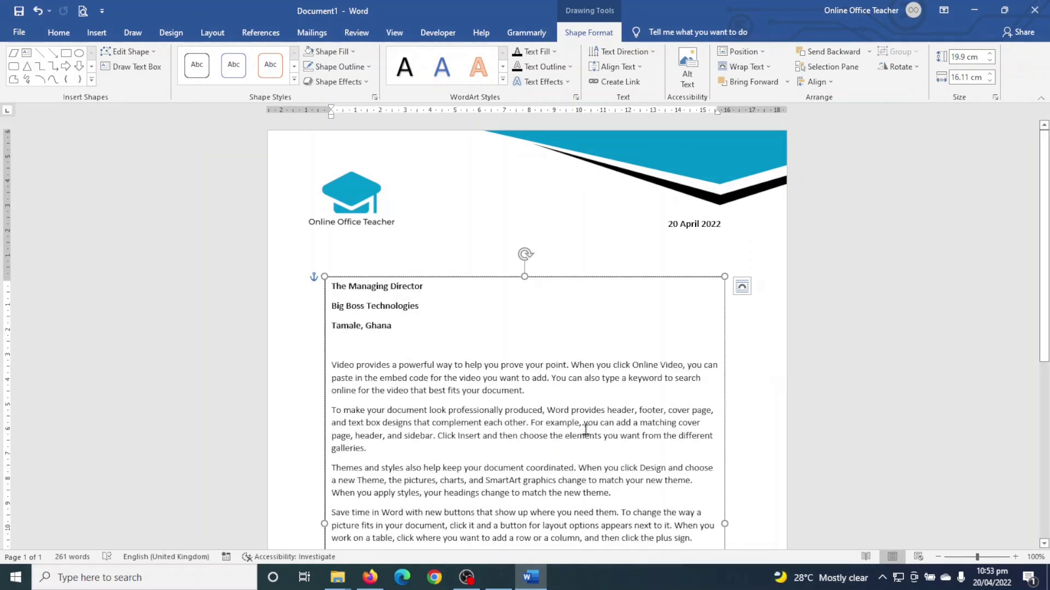
pyautogui.scroll(-2, 586, 416)
pyautogui.scroll(-5, 586, 419)
pyautogui.scroll(4, 586, 421)
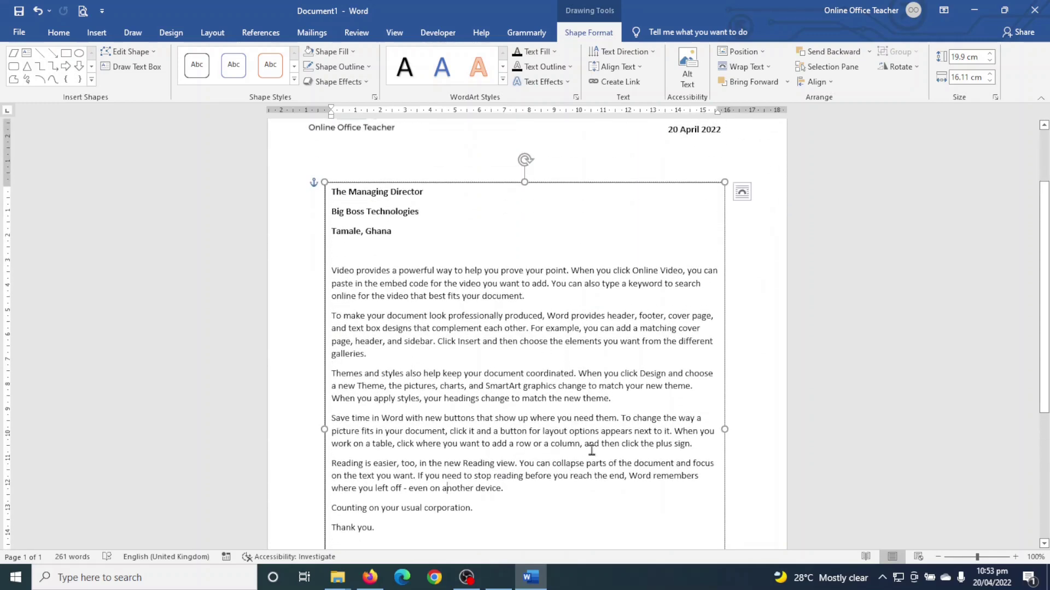
pyautogui.scroll(-6, 591, 449)
pyautogui.scroll(9, 590, 448)
pyautogui.scroll(-4, 572, 382)
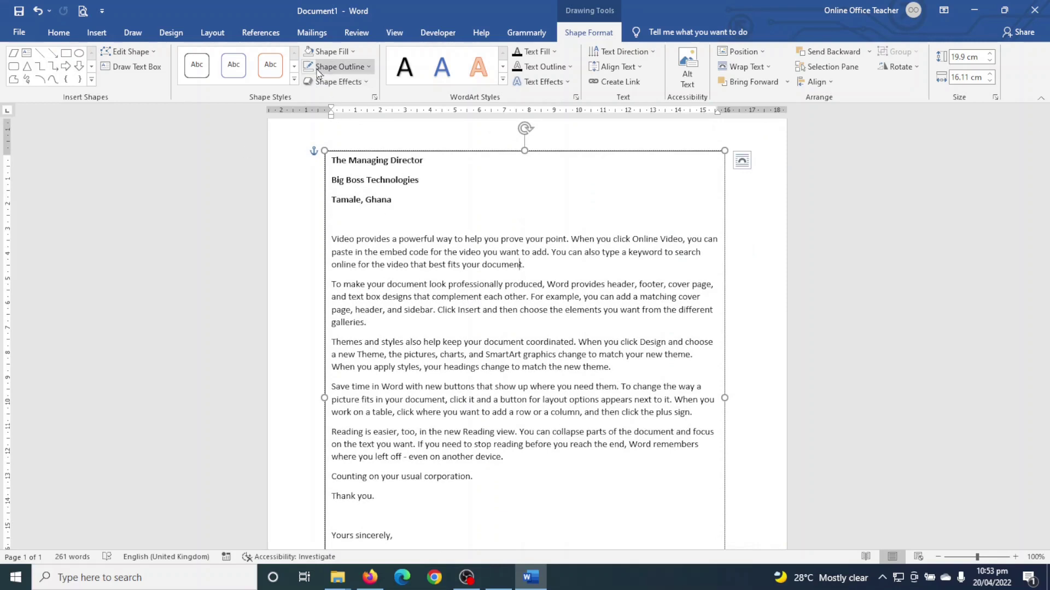
# - Remove the outline from the letter text box and deselect it
pyautogui.click(345, 67)
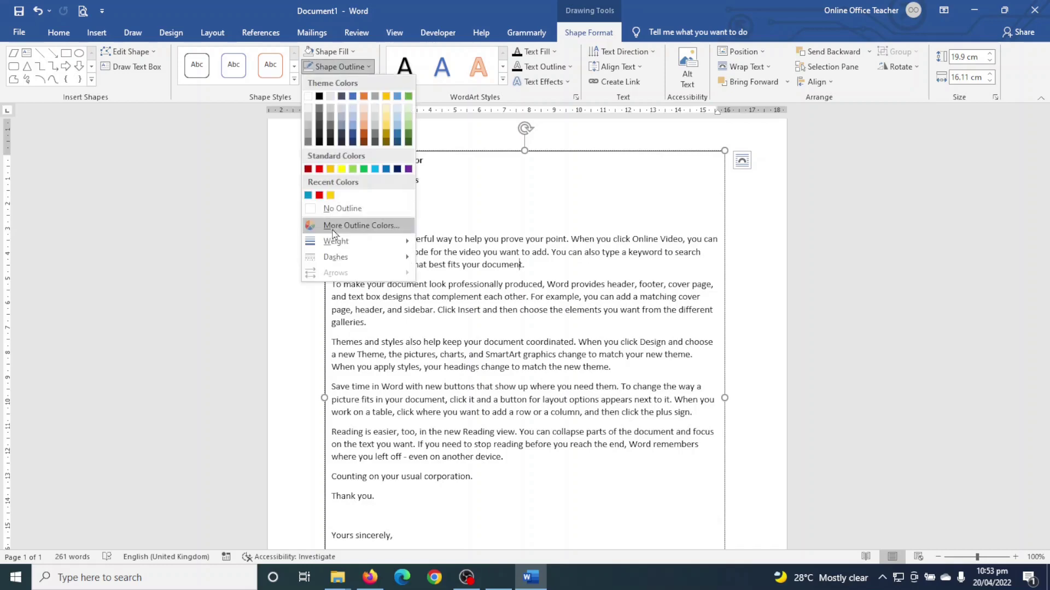
pyautogui.click(339, 204)
pyautogui.press('Escape')
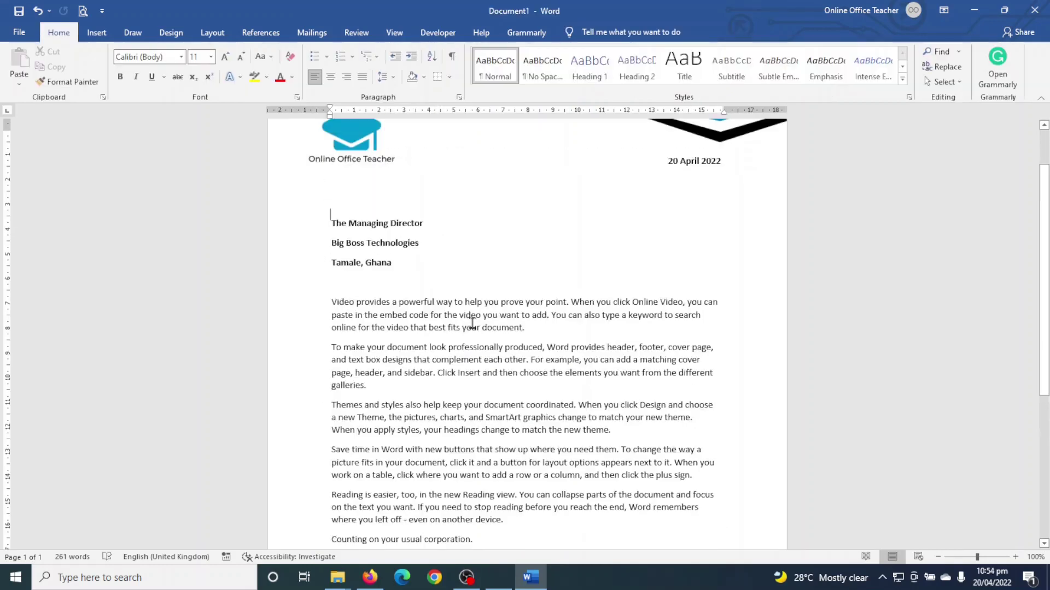
# - Zoom out to see the whole page, then check it in Print preview
pyautogui.click(935, 558)
pyautogui.click(936, 557)
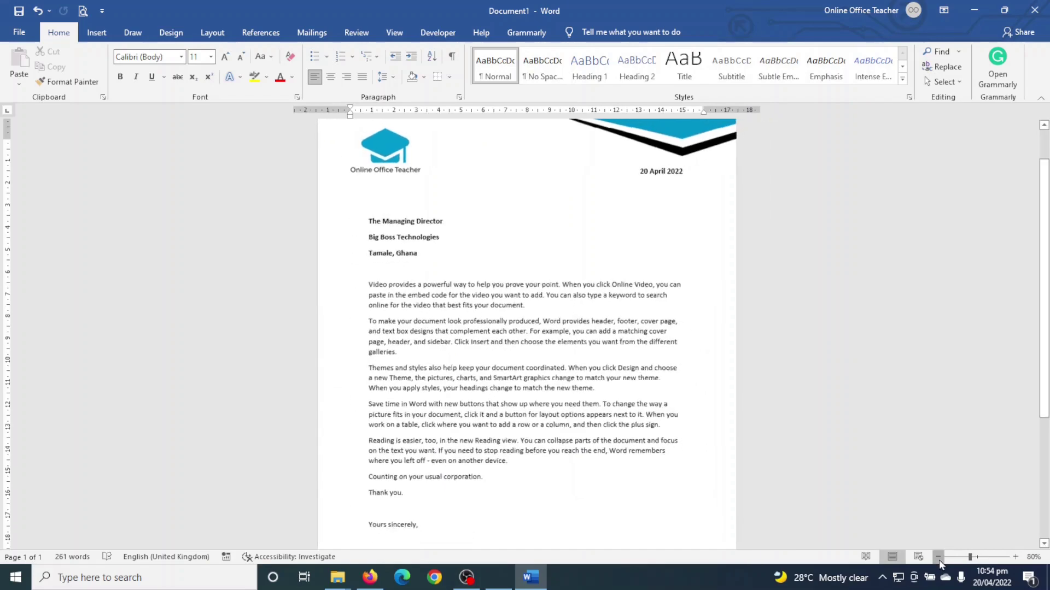
pyautogui.click(937, 557)
pyautogui.click(938, 558)
pyautogui.click(938, 557)
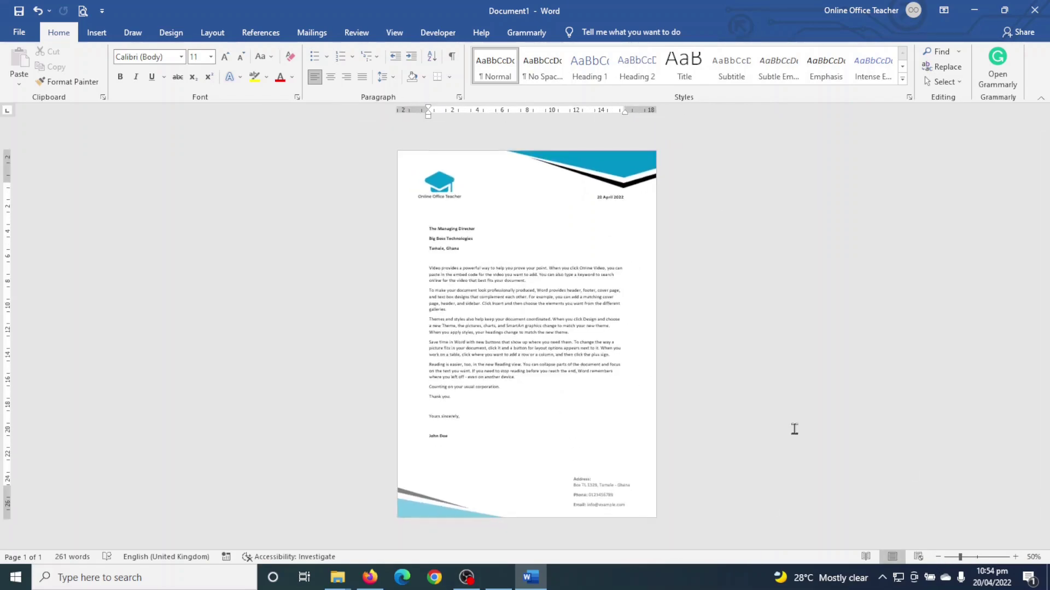
pyautogui.click(498, 183)
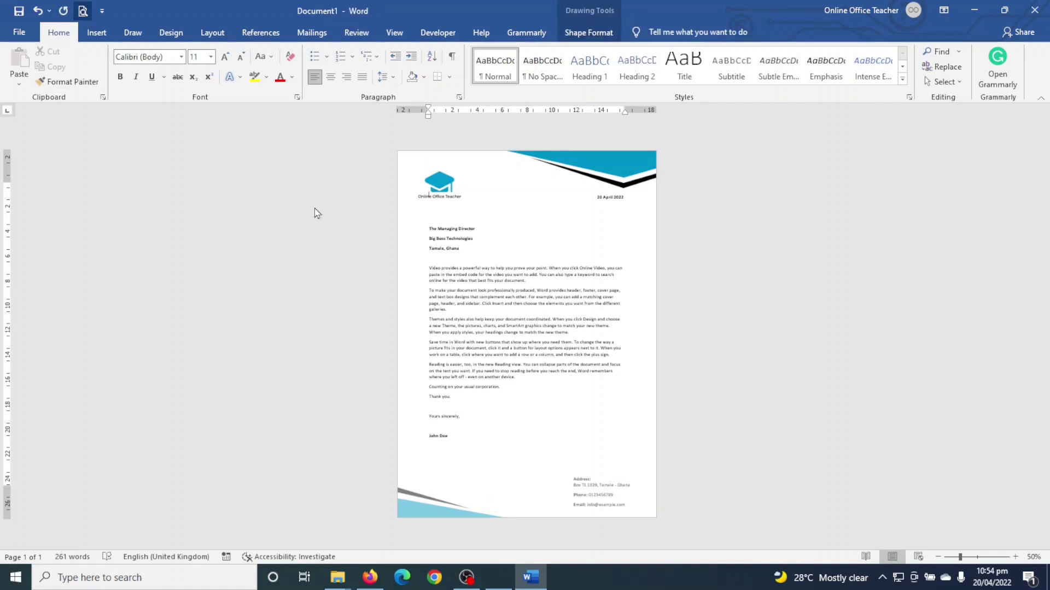
pyautogui.hotkey('ctrl', 'p')
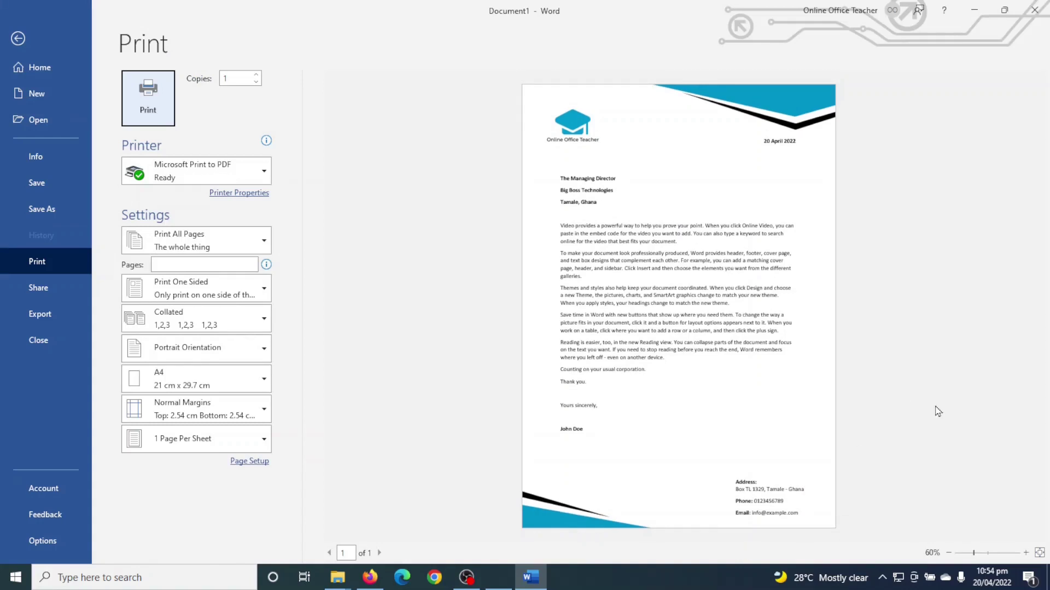
pyautogui.click(20, 41)
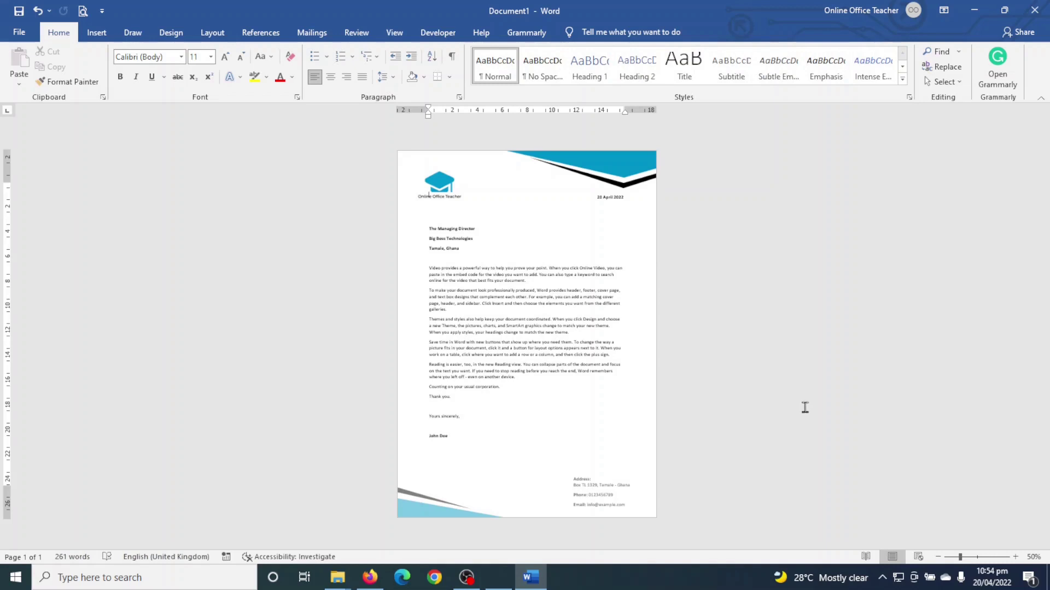